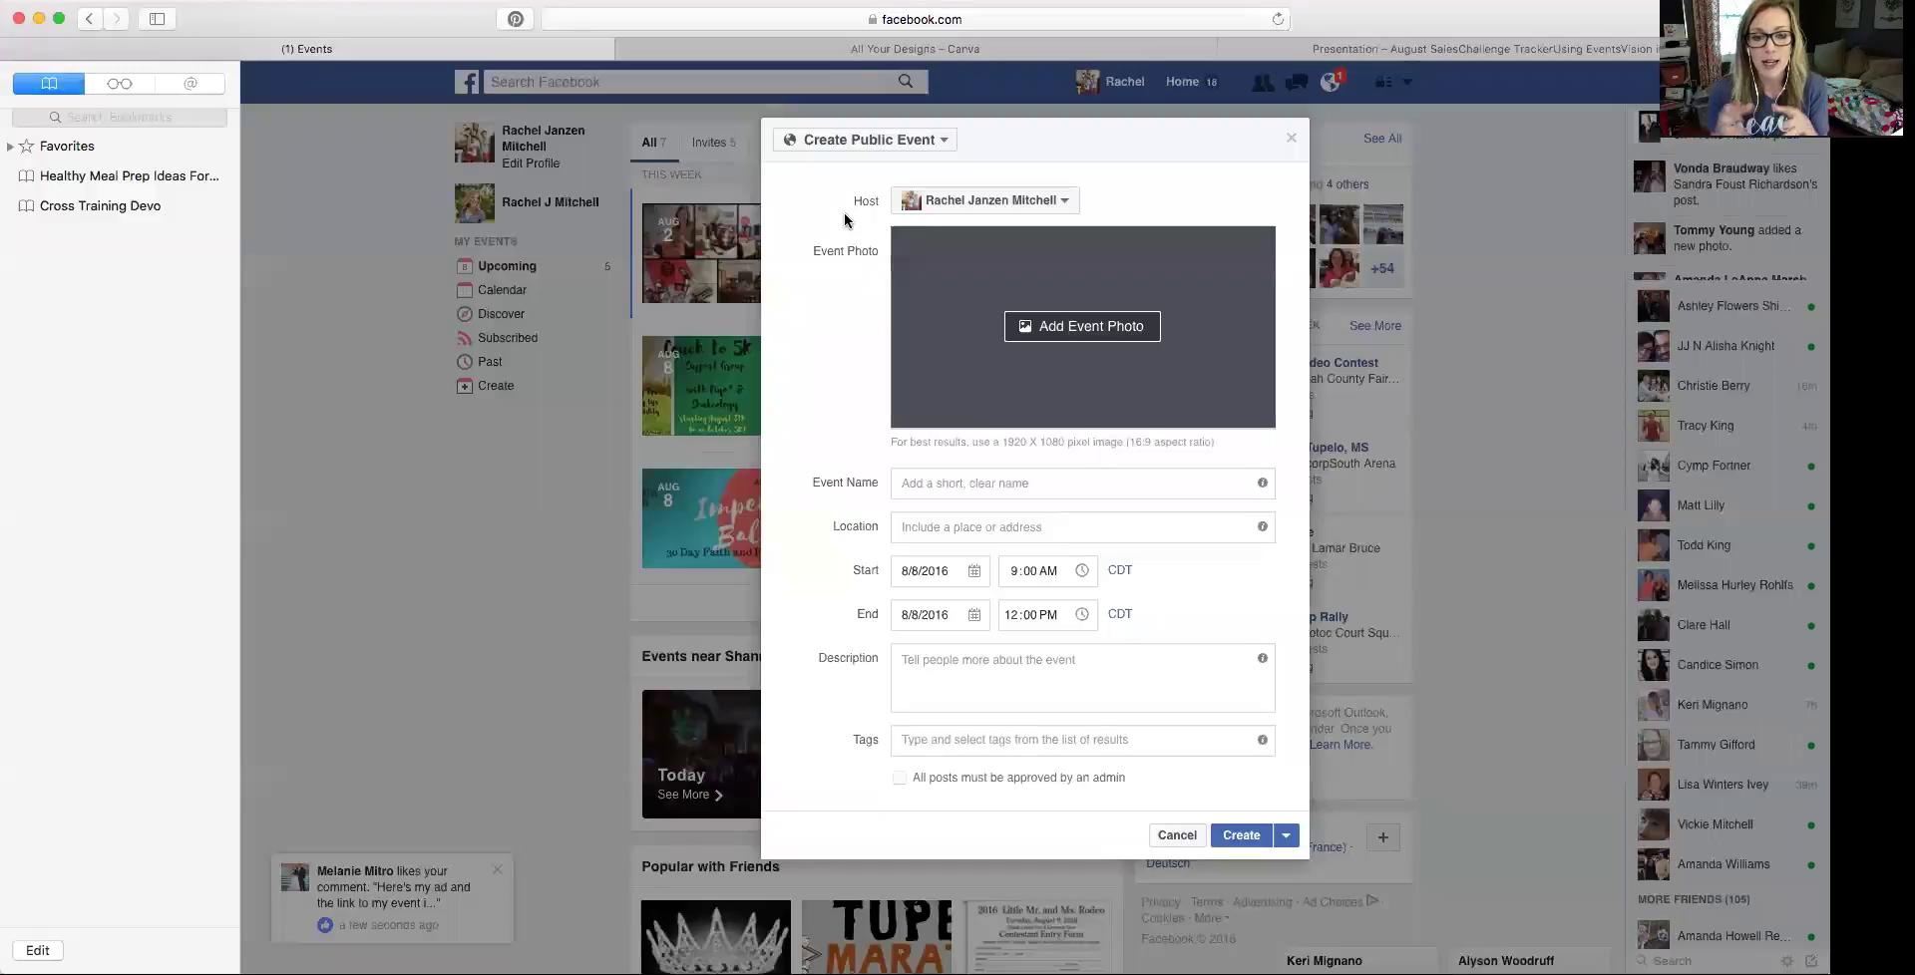
# Add Designedwith Love.jpg from the Downloads folder as the event photo
pyautogui.click(1085, 331)
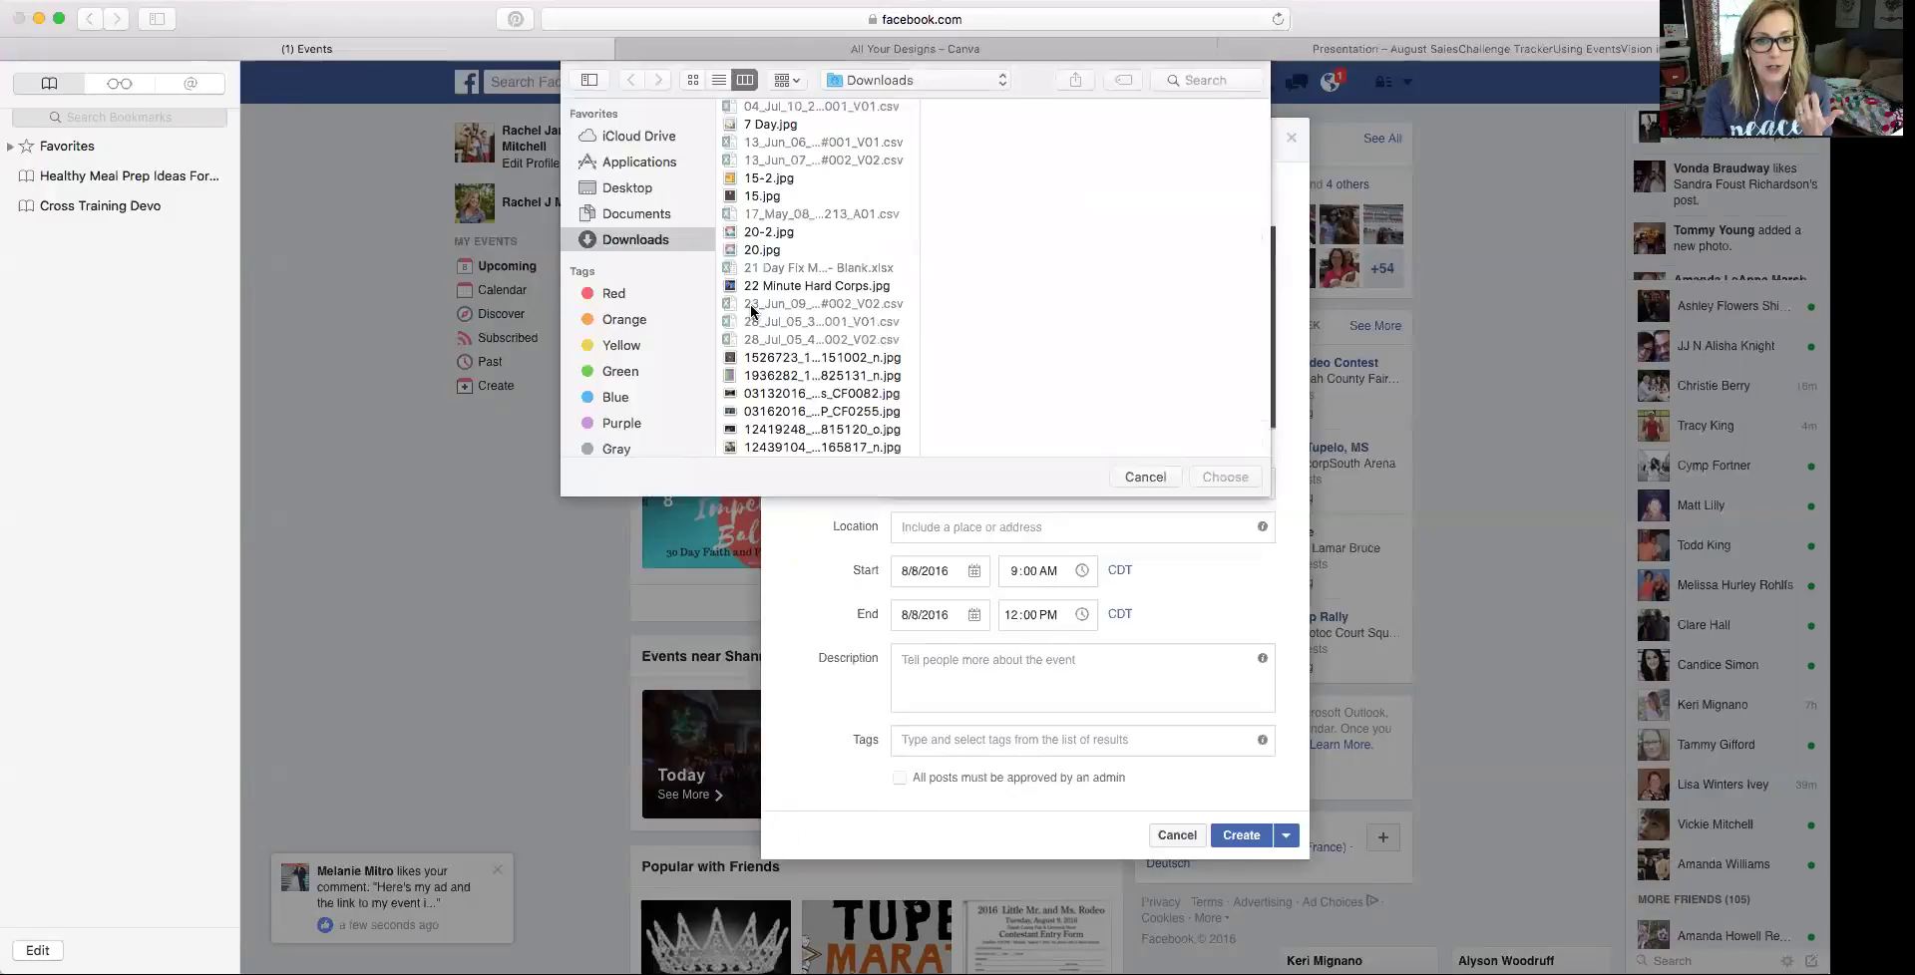
pyautogui.scroll(-10, 751, 311)
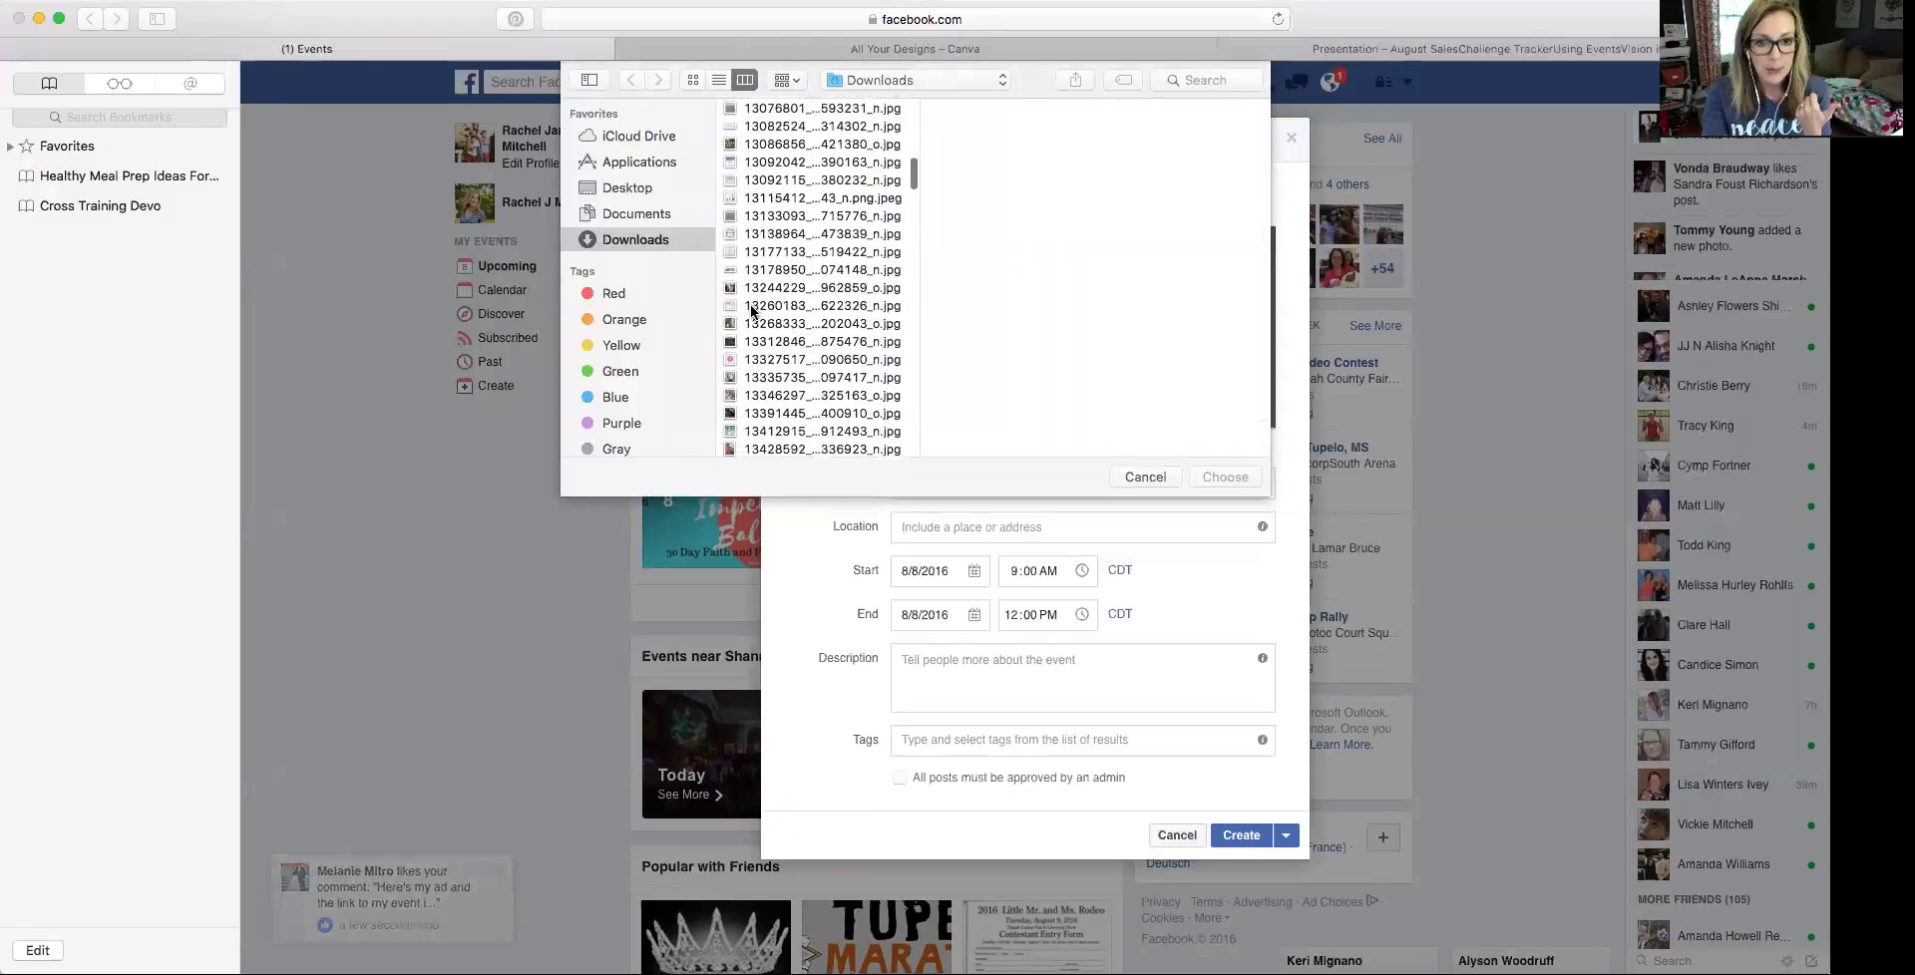
pyautogui.scroll(-5, 751, 311)
pyautogui.scroll(-2, 751, 311)
pyautogui.scroll(-2, 751, 311)
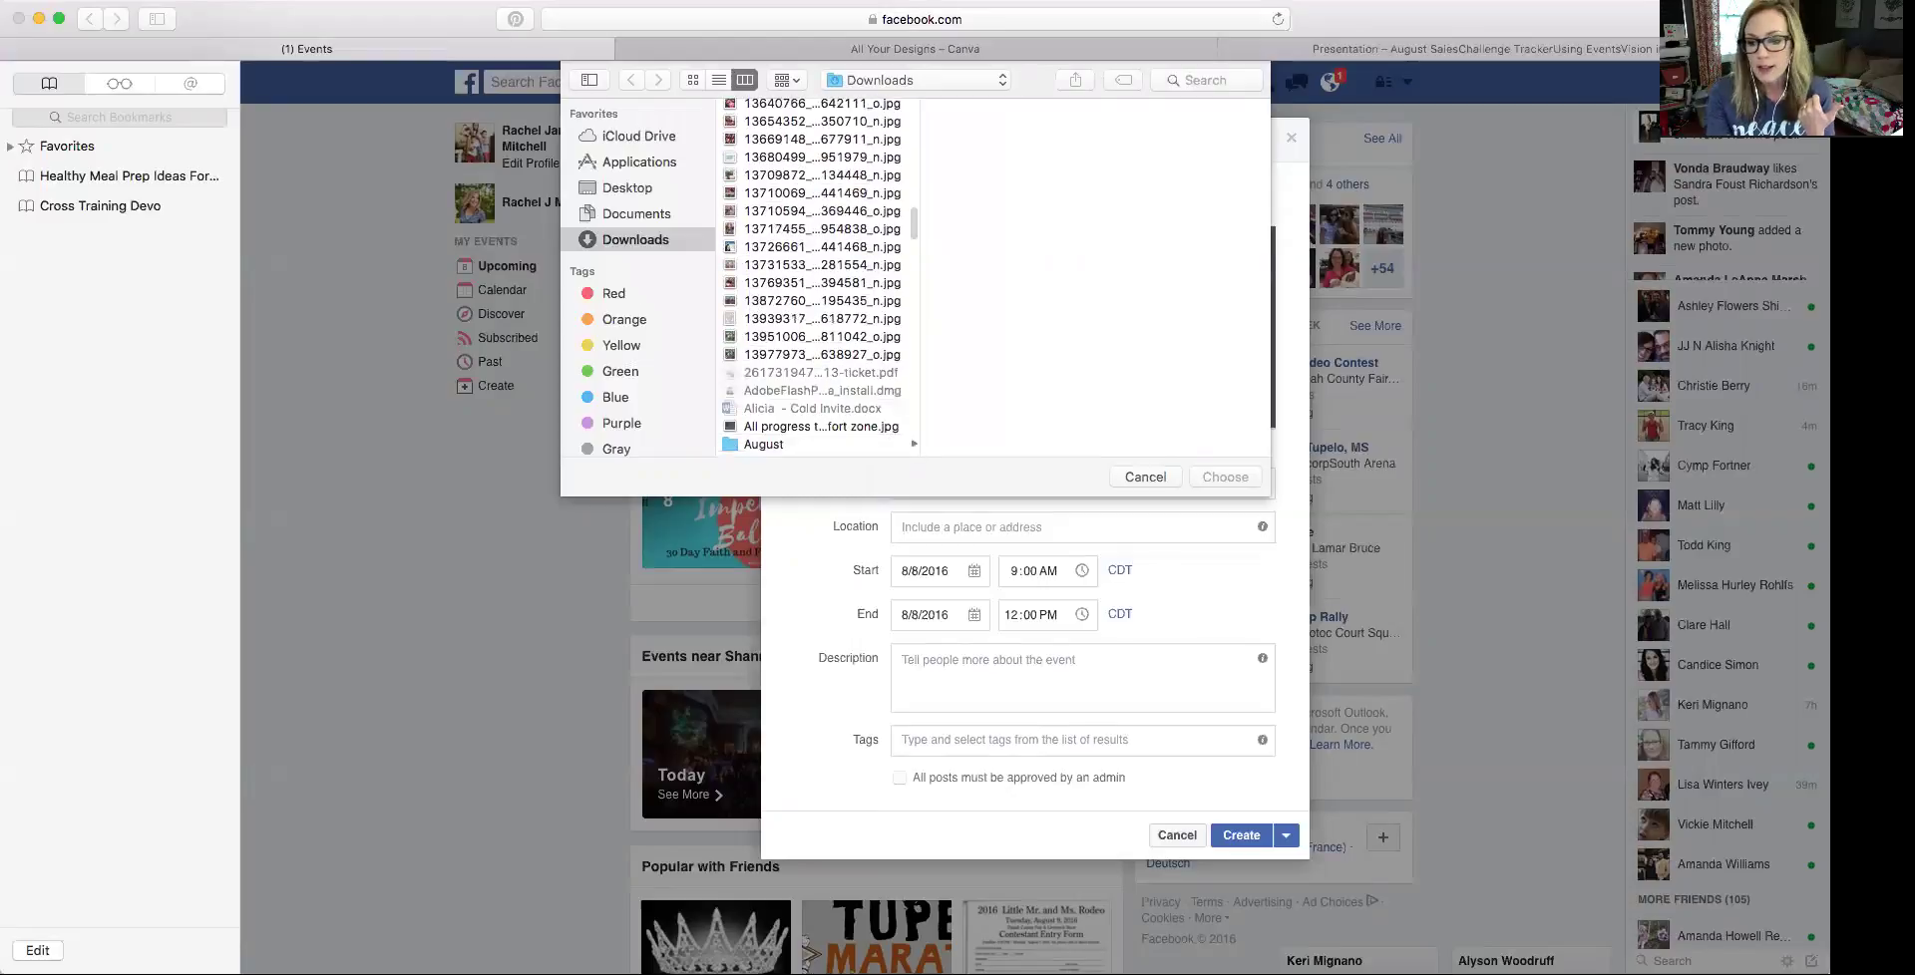
pyautogui.click(764, 319)
pyautogui.scroll(-3, 760, 317)
pyautogui.scroll(-3, 757, 314)
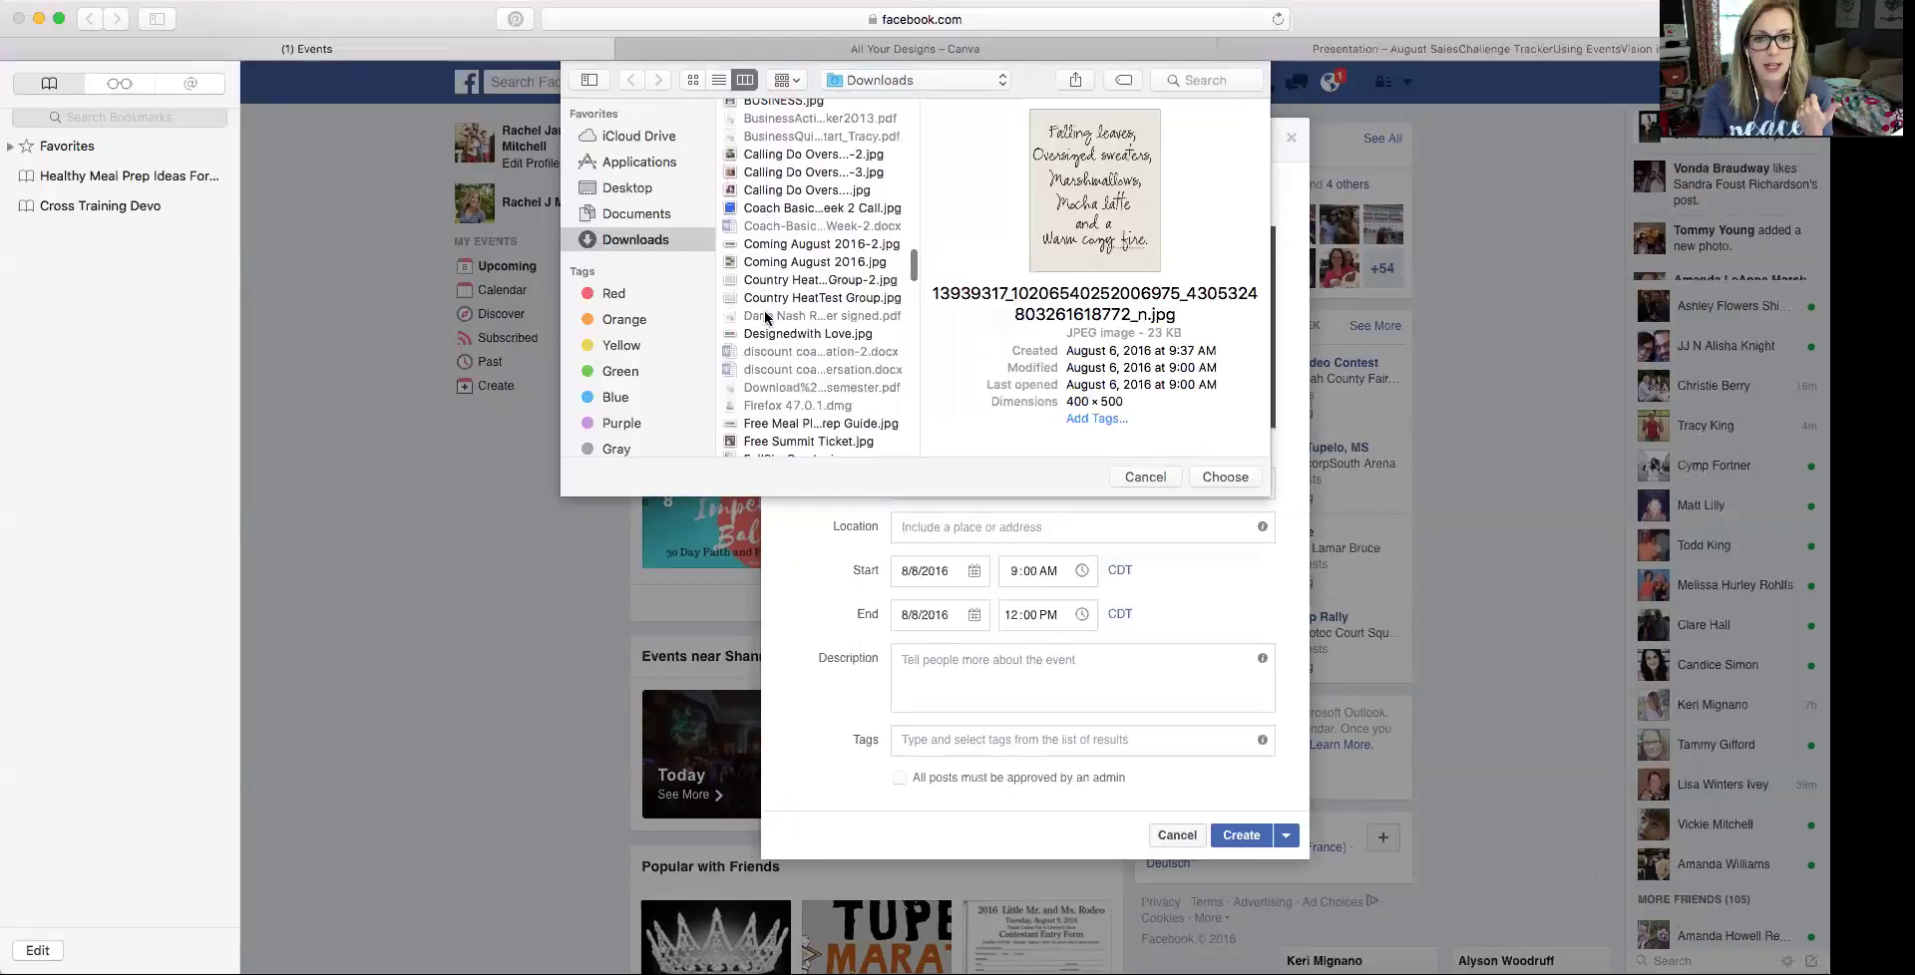
pyautogui.click(773, 333)
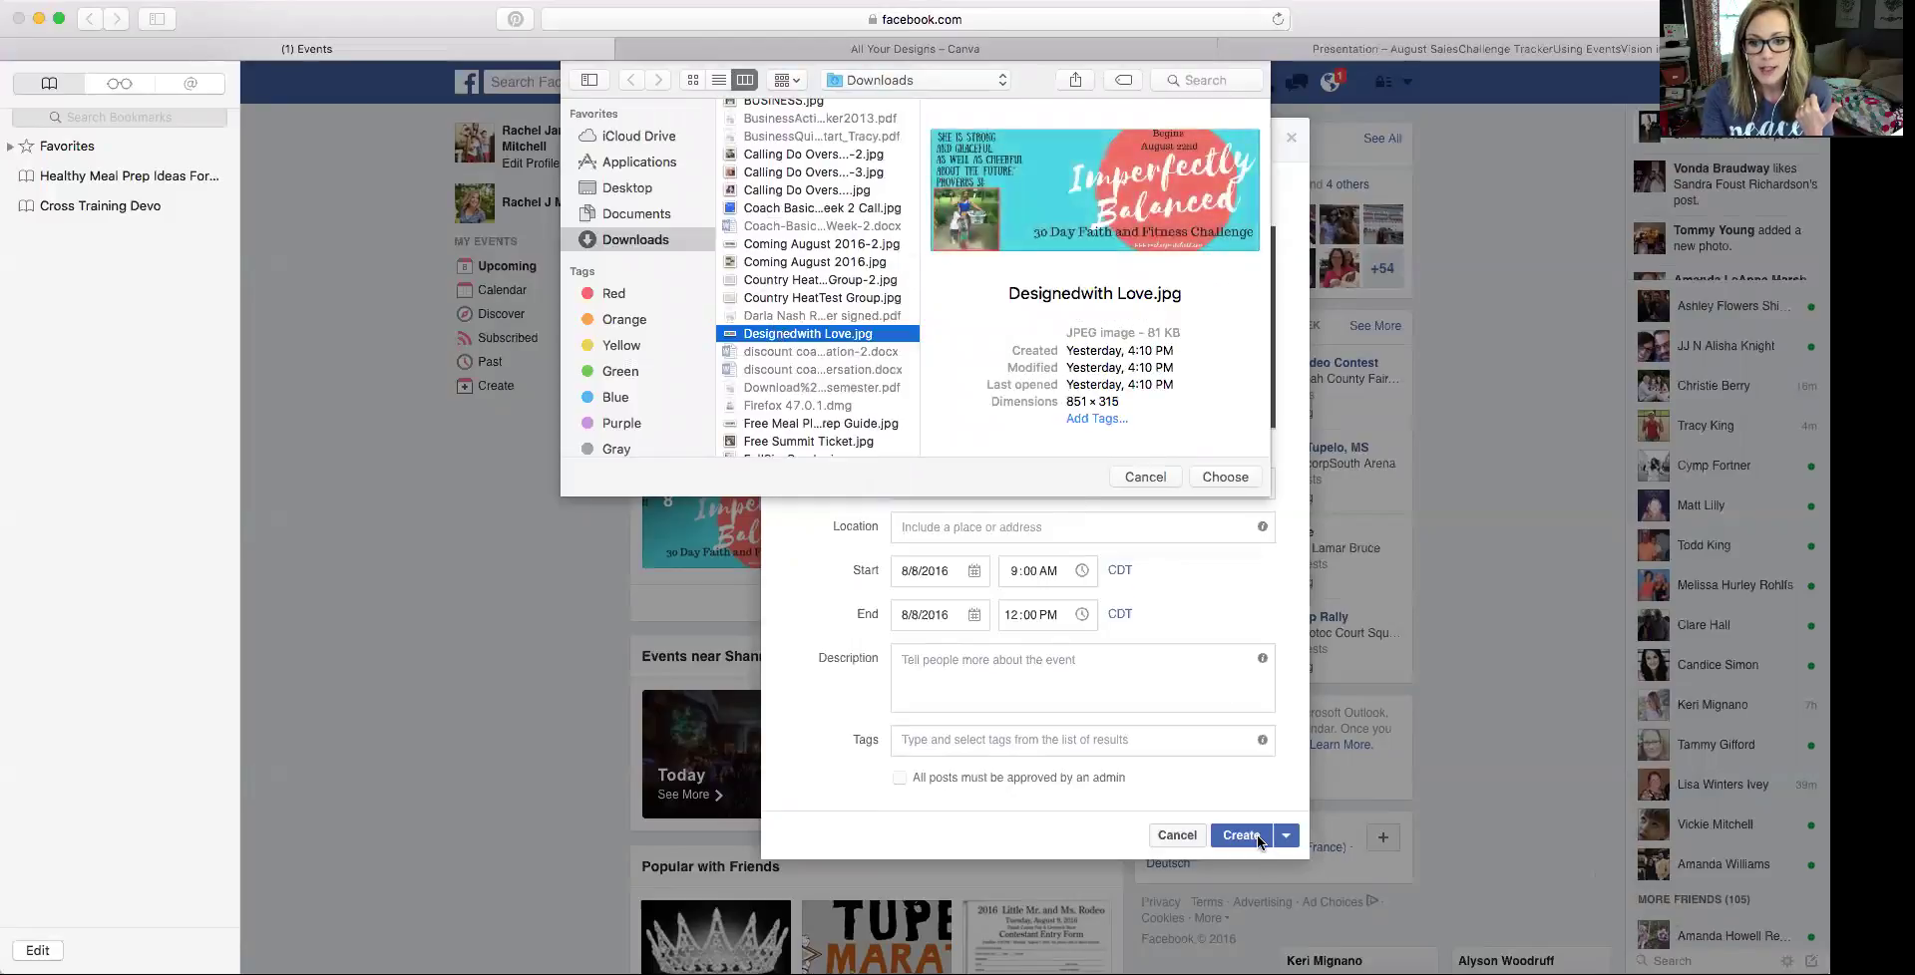
pyautogui.click(1220, 477)
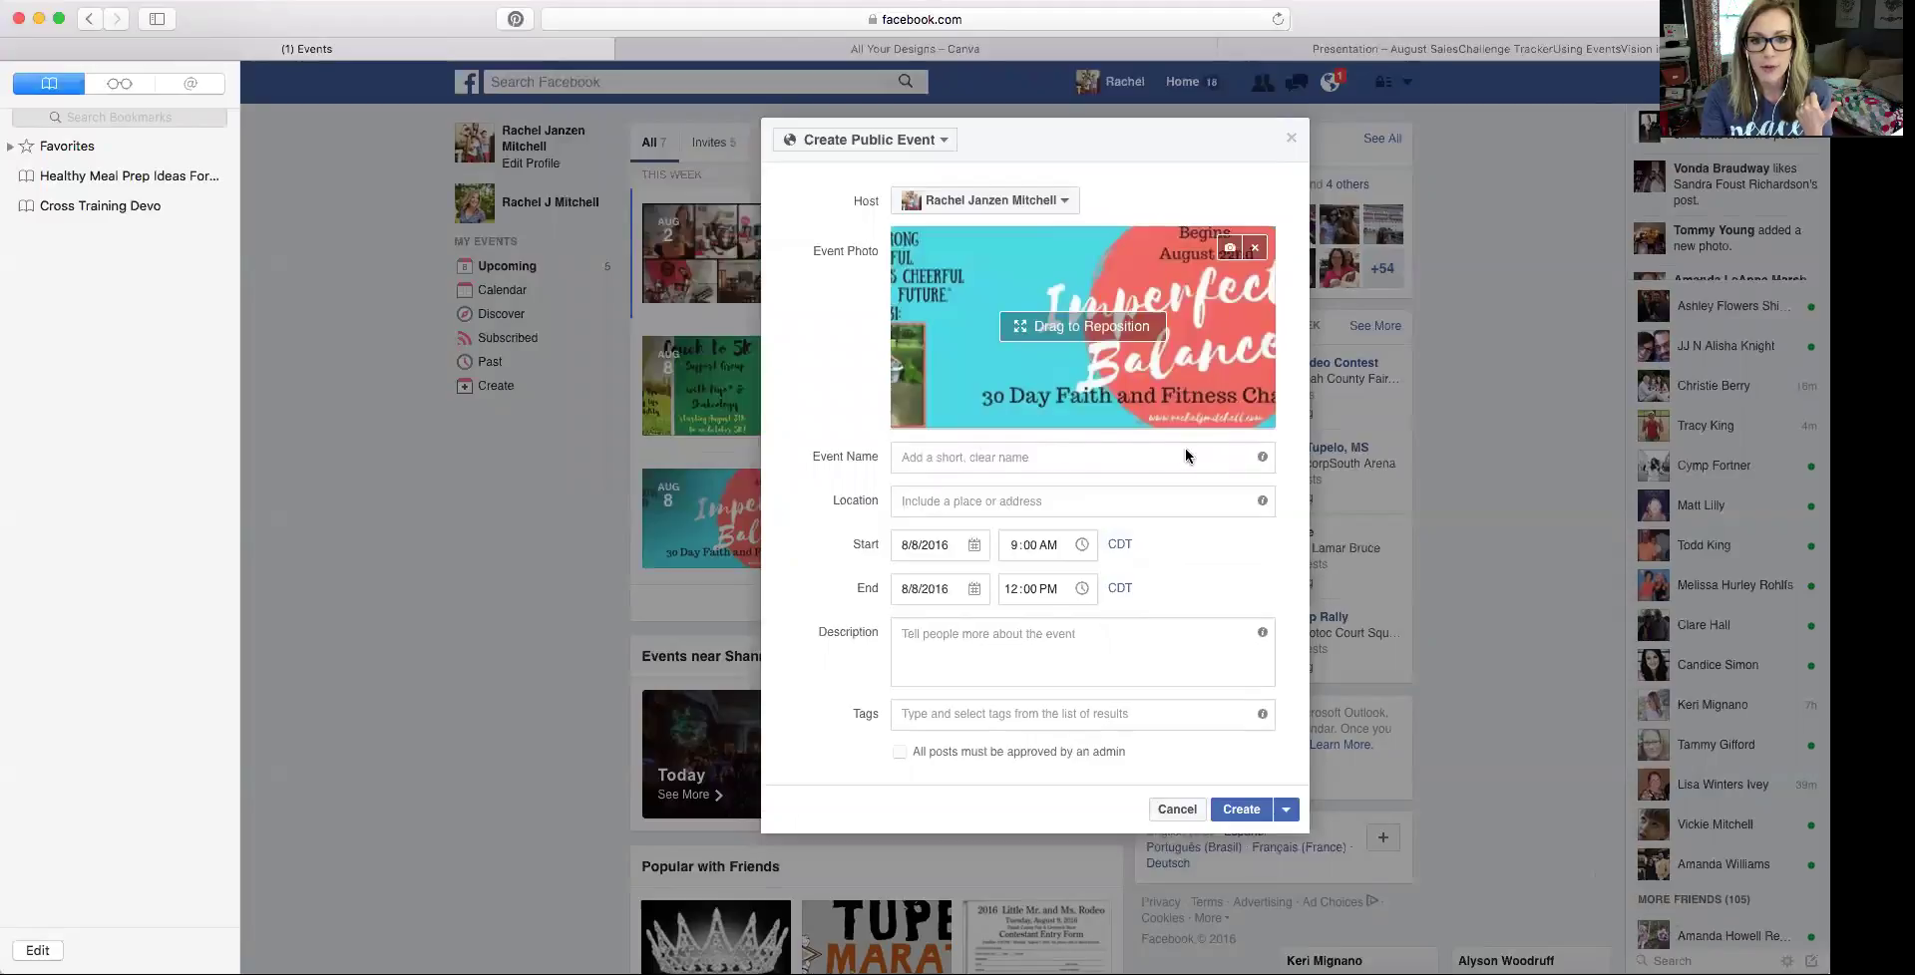
# Name the event "Imperfectly Balanced Faith and Fitness Group" and set its end date to 8/22/2016
pyautogui.click(945, 461)
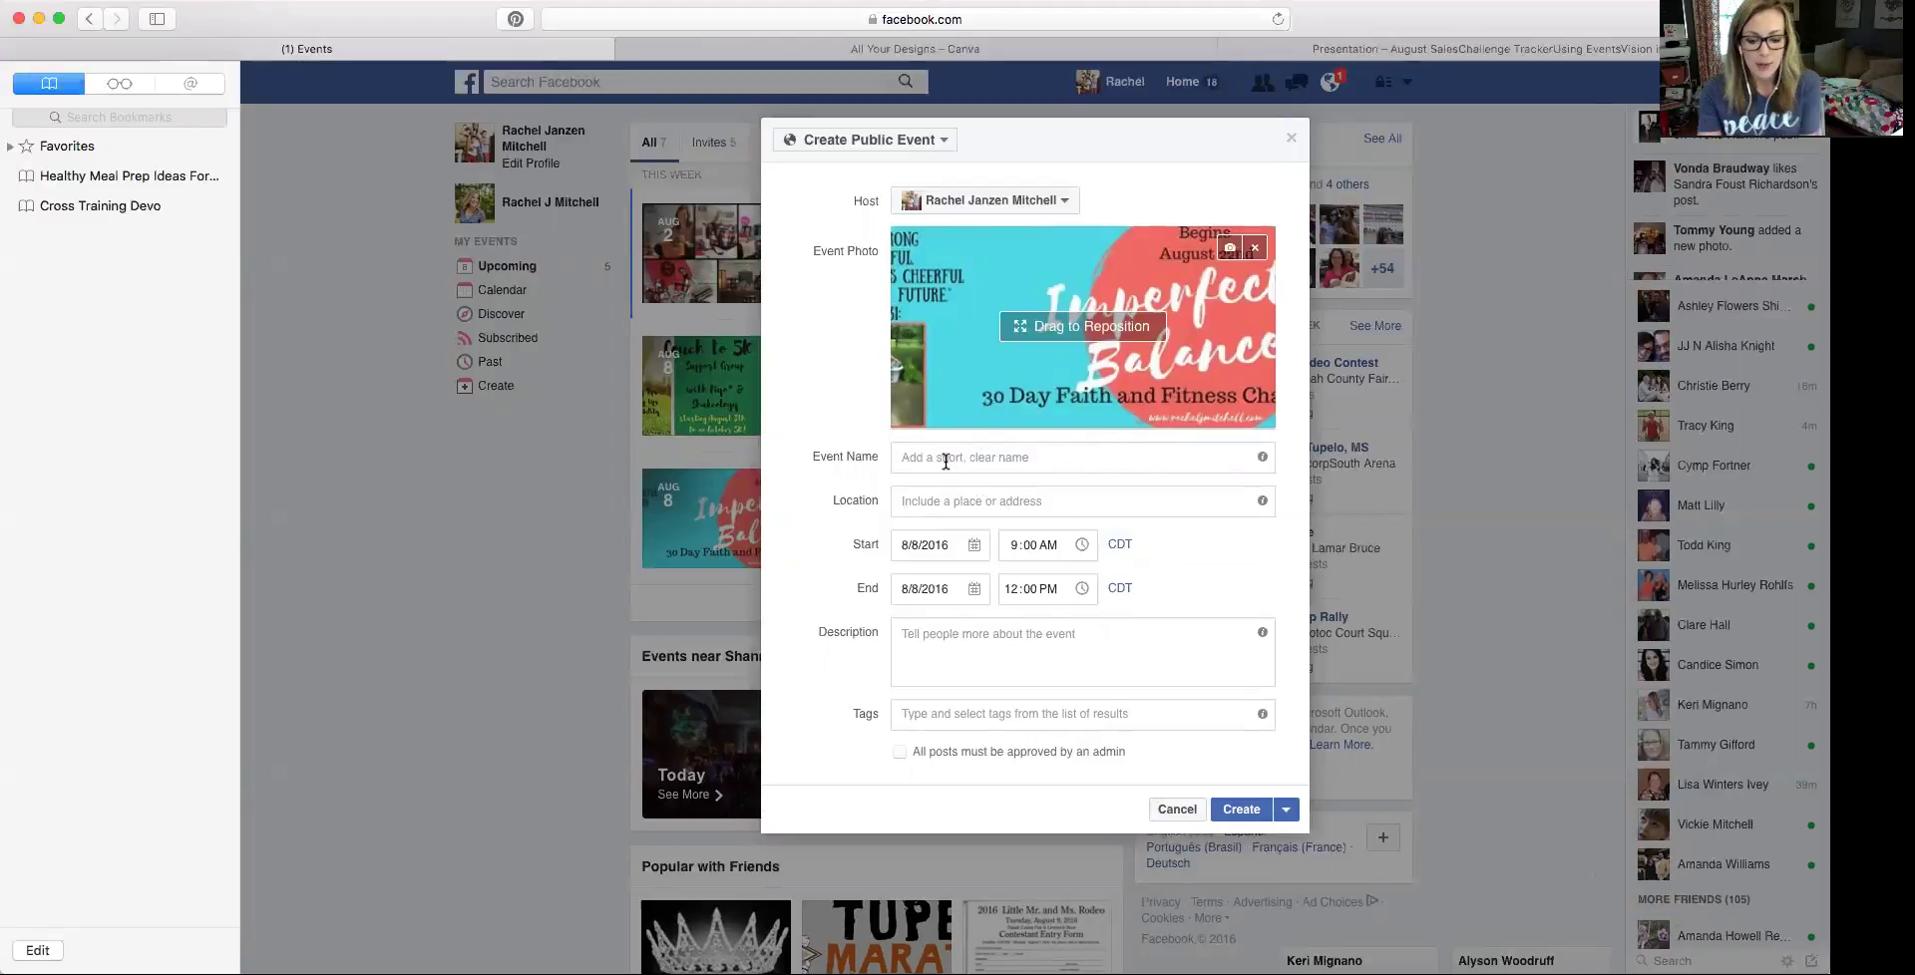
pyautogui.write('Imperfecely')
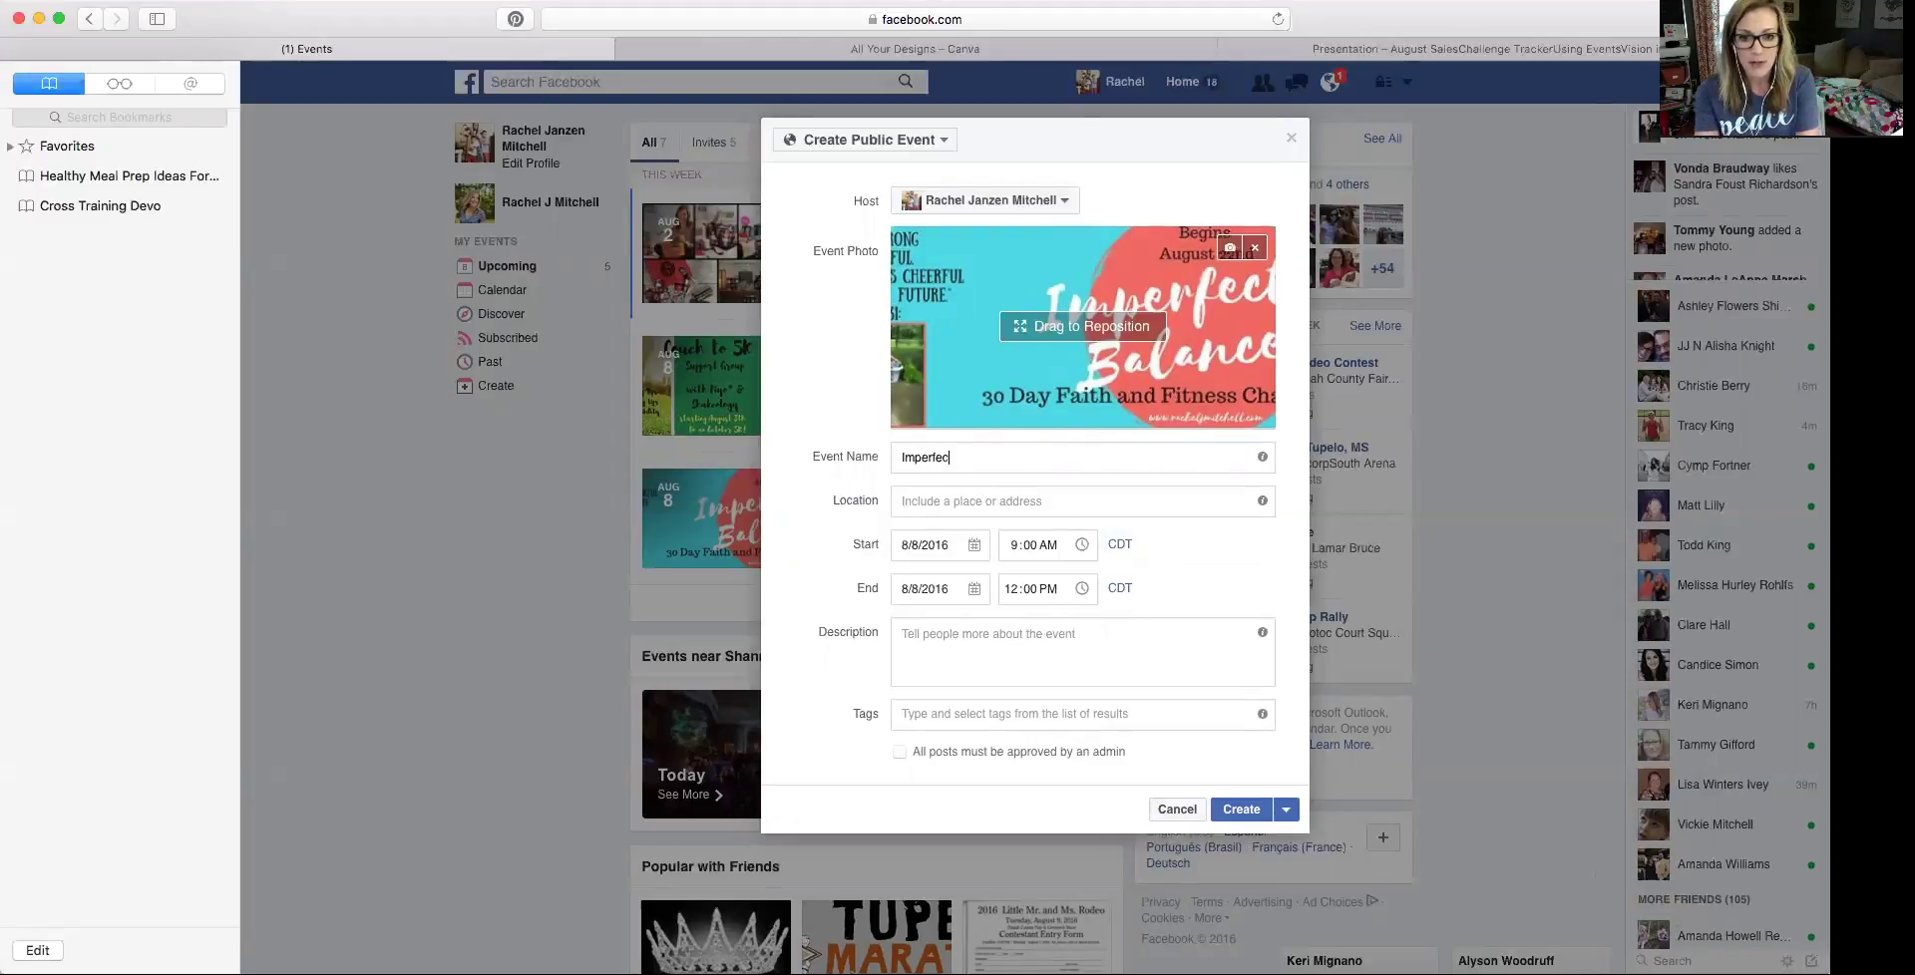
pyautogui.press('BackSpace')
pyautogui.press('BackSpace')
pyautogui.press('BackSpace')
pyautogui.write('tly B')
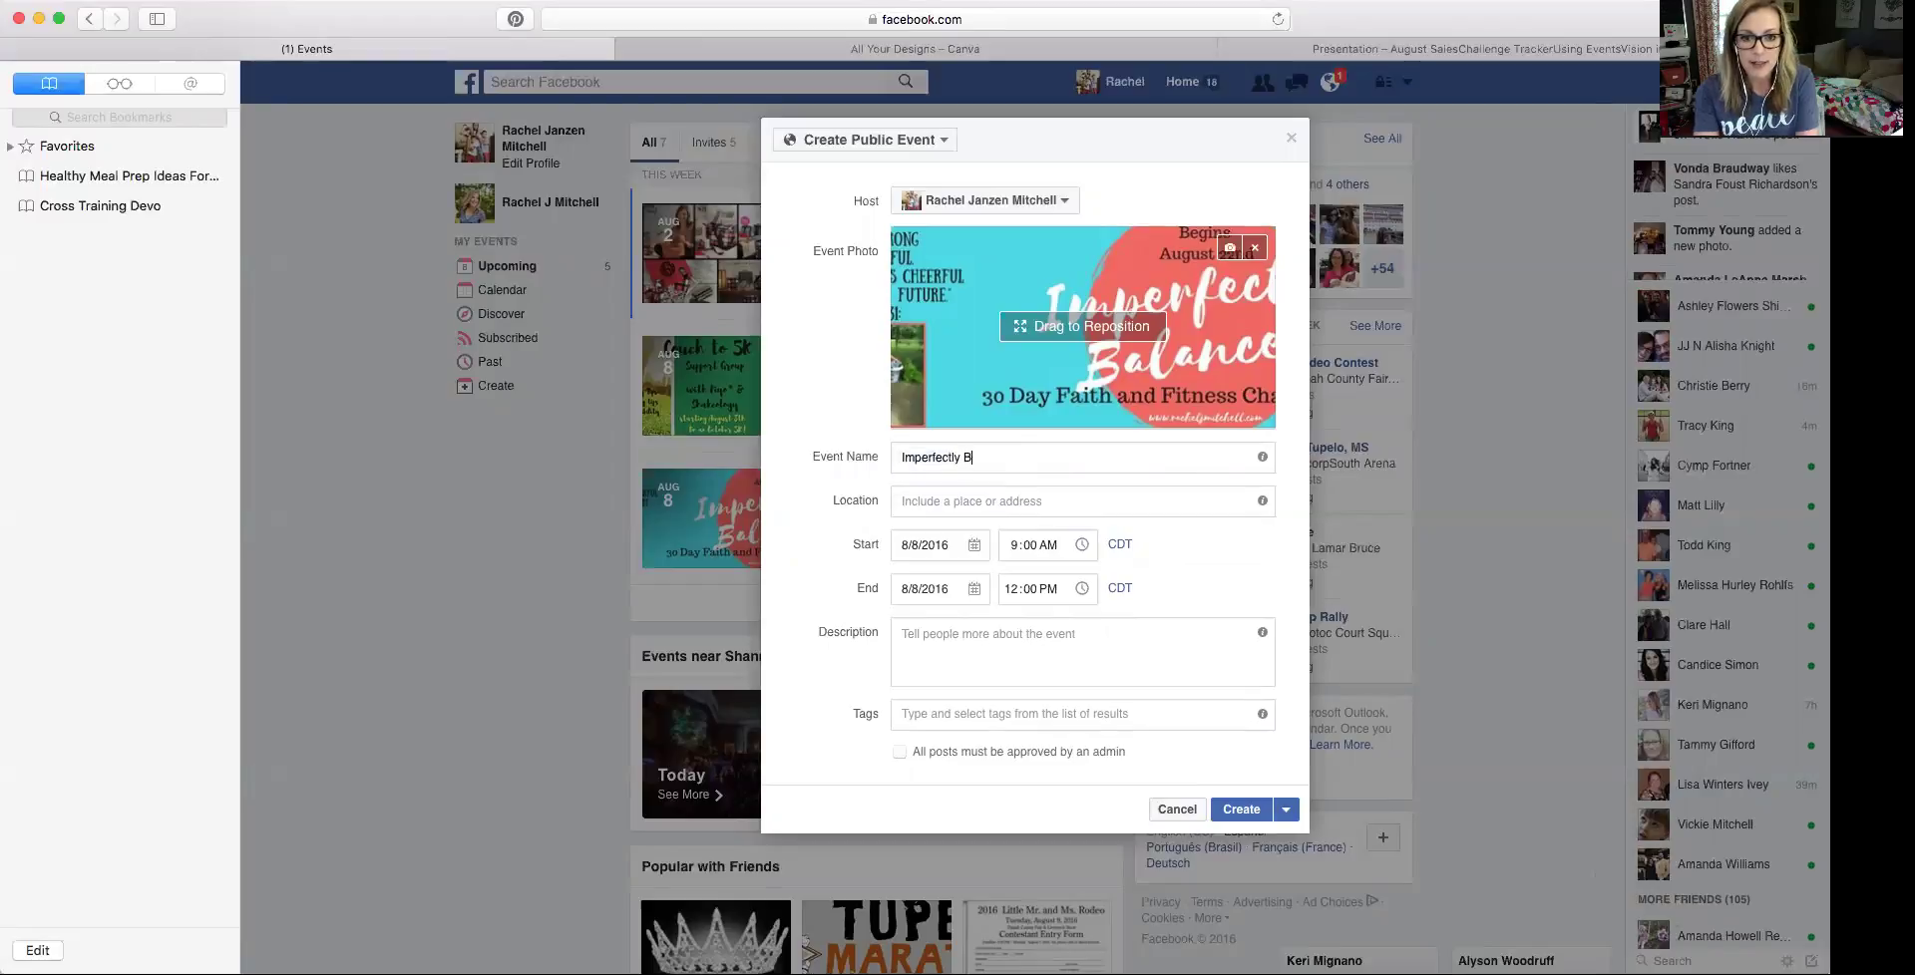
pyautogui.write('alanced Fait')
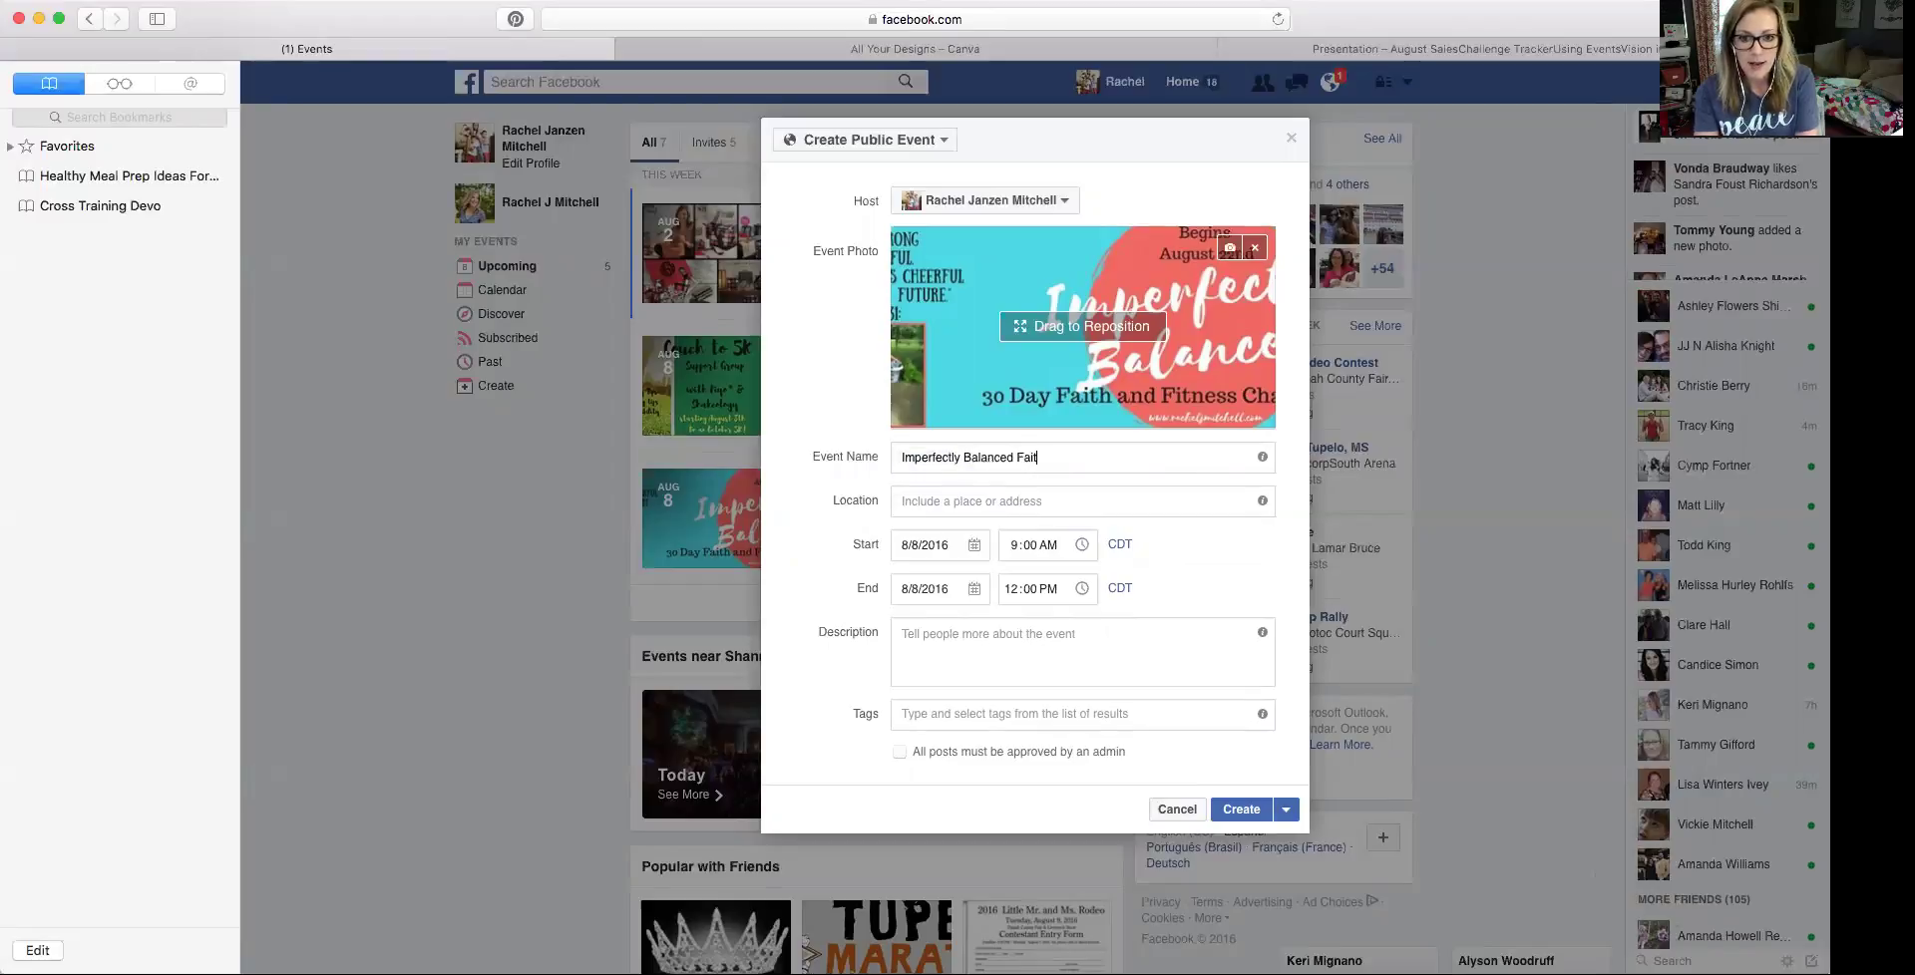
pyautogui.write('h and Fitness Group')
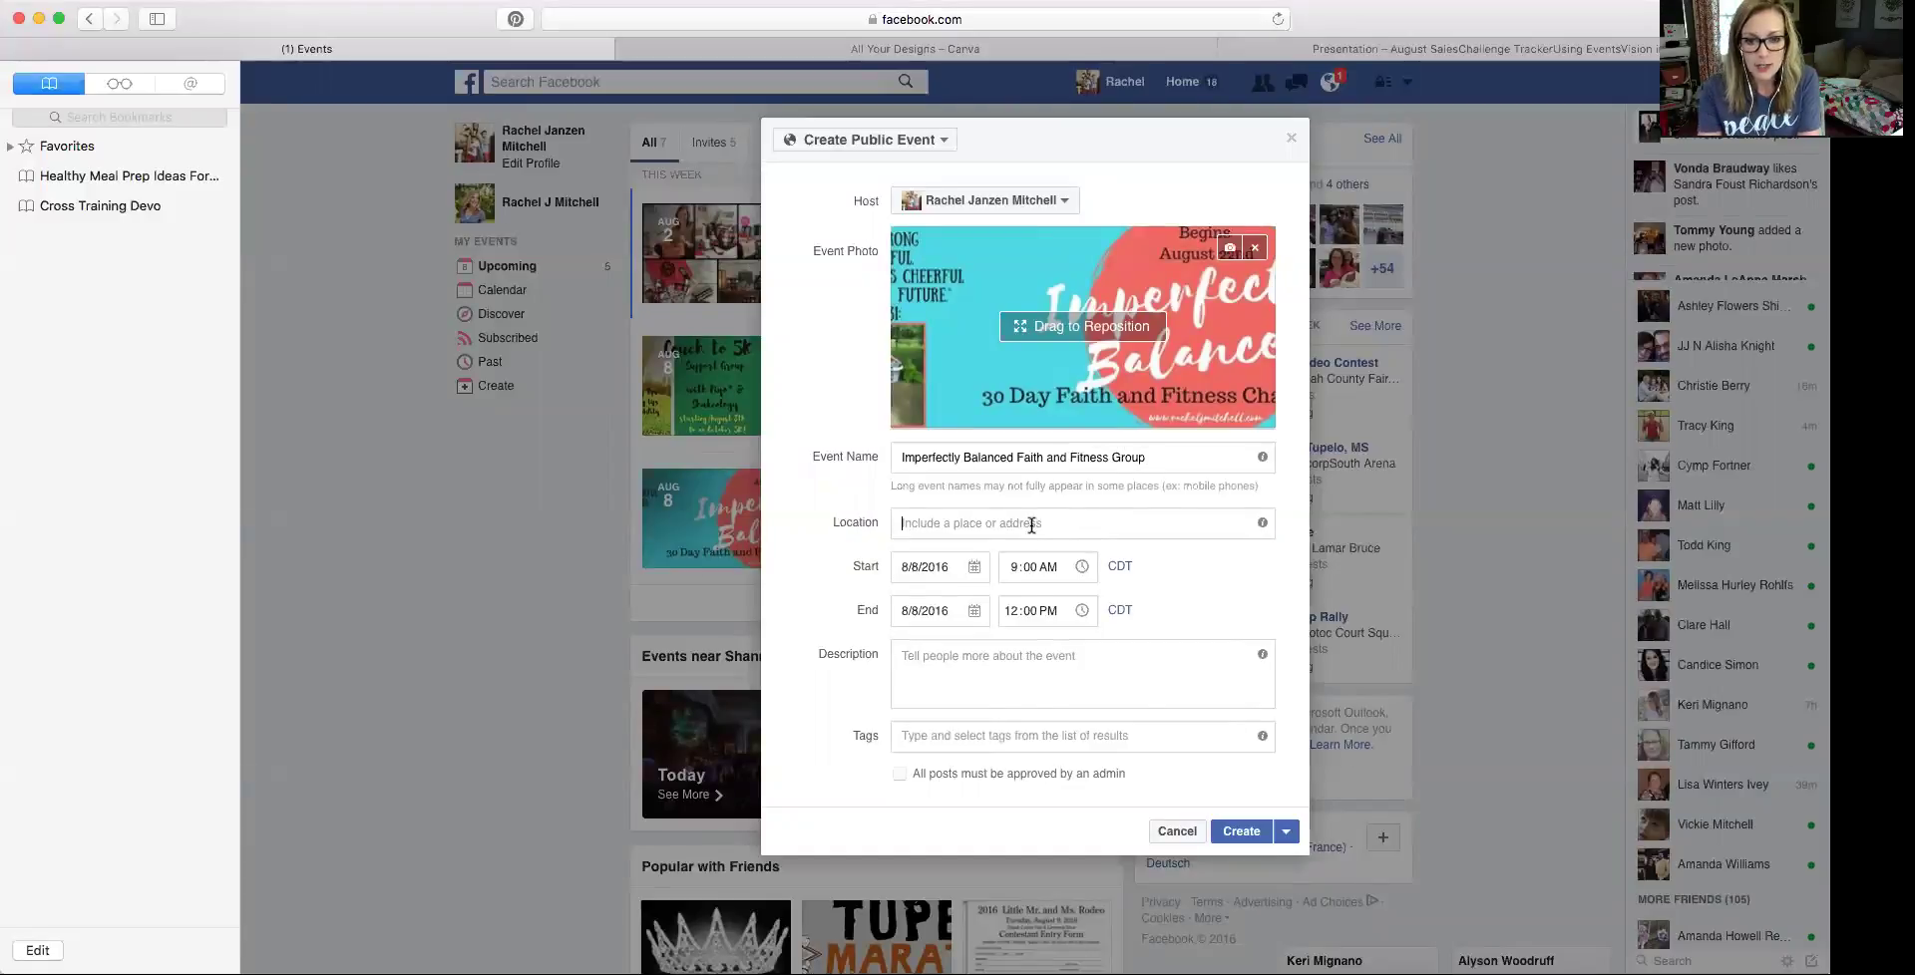
pyautogui.click(974, 610)
pyautogui.click(948, 787)
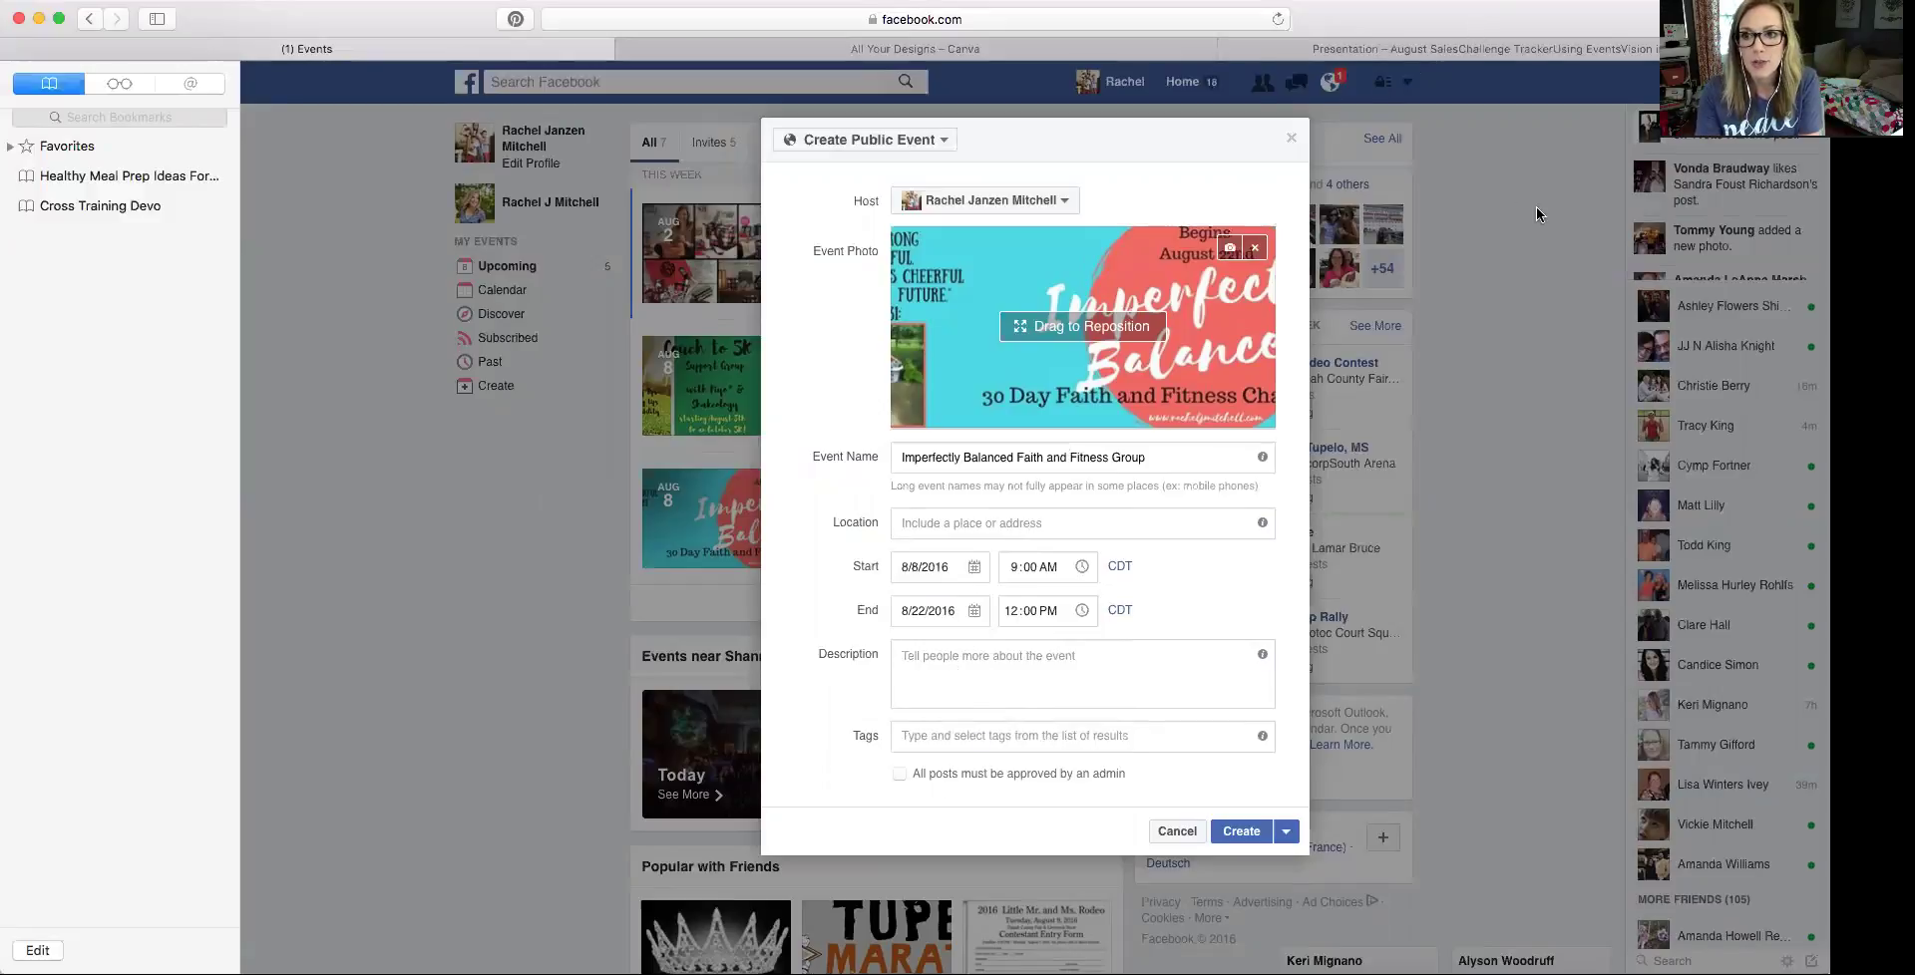
# Load facebook.com in the browser tab that holds the August sales challenge tracker presentation
pyautogui.click(994, 52)
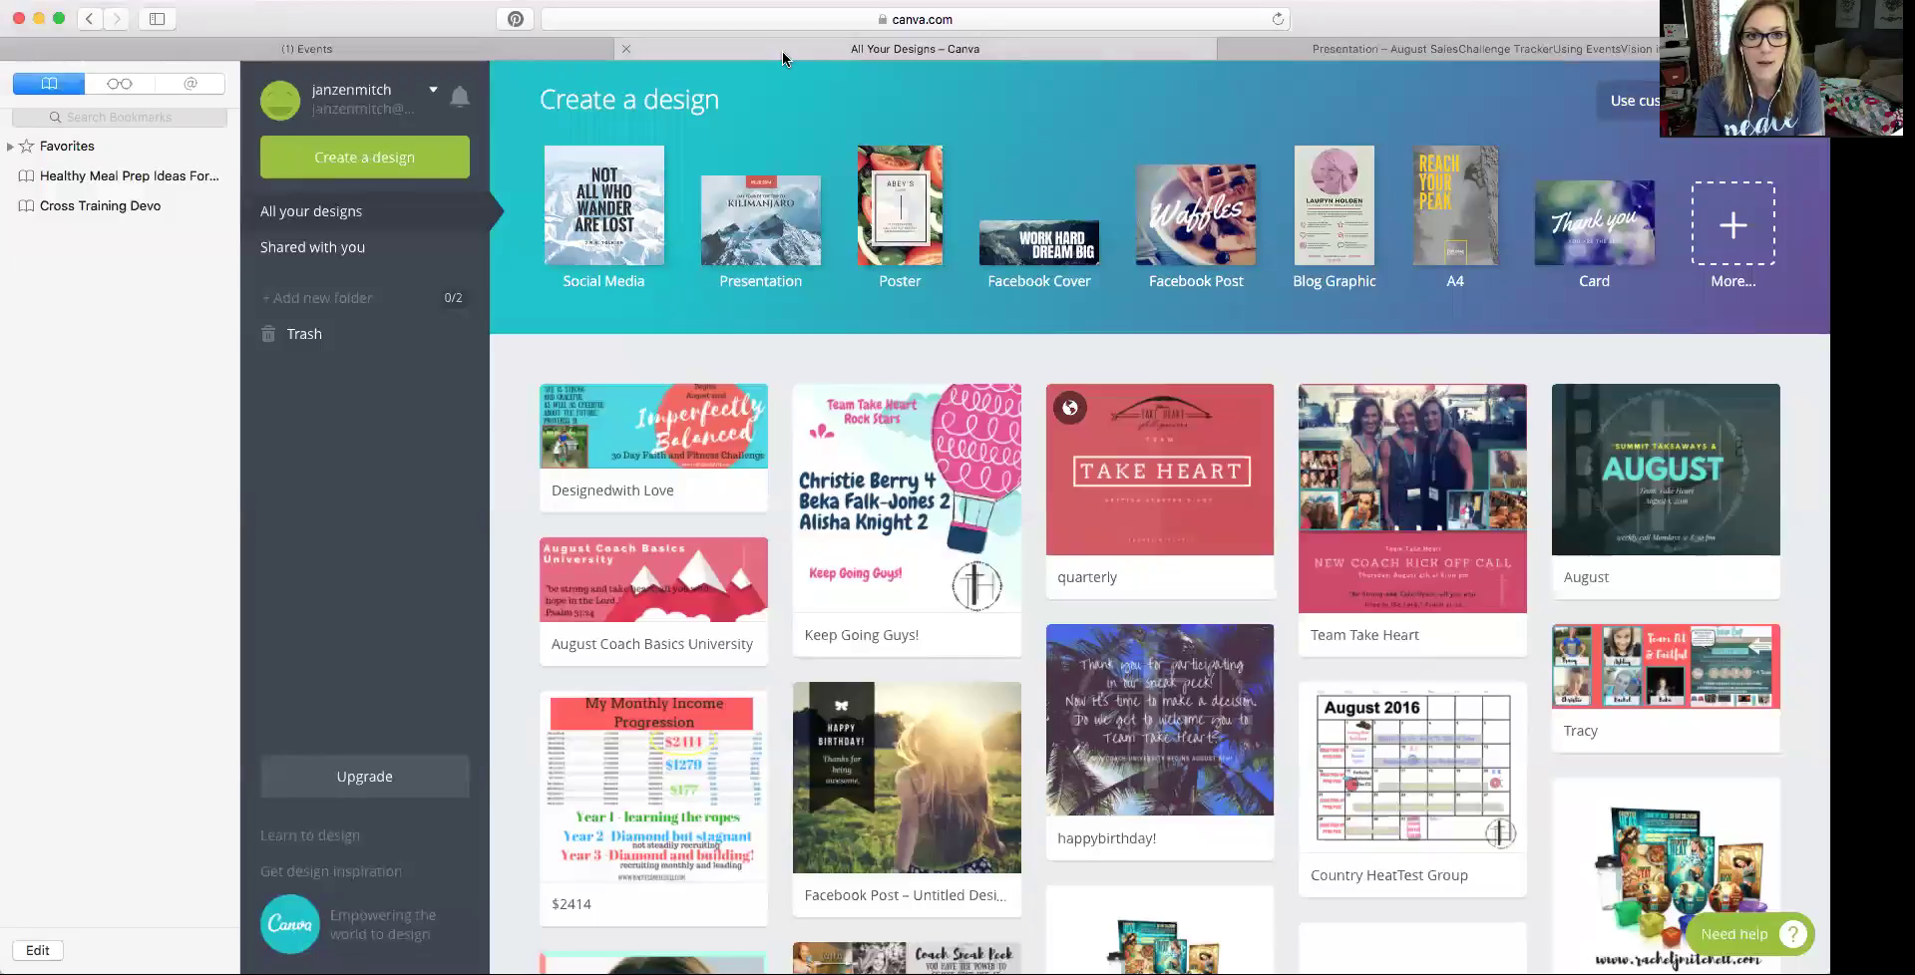
pyautogui.click(1454, 48)
pyautogui.click(1103, 27)
pyautogui.write('facebook.com')
pyautogui.press('Return')
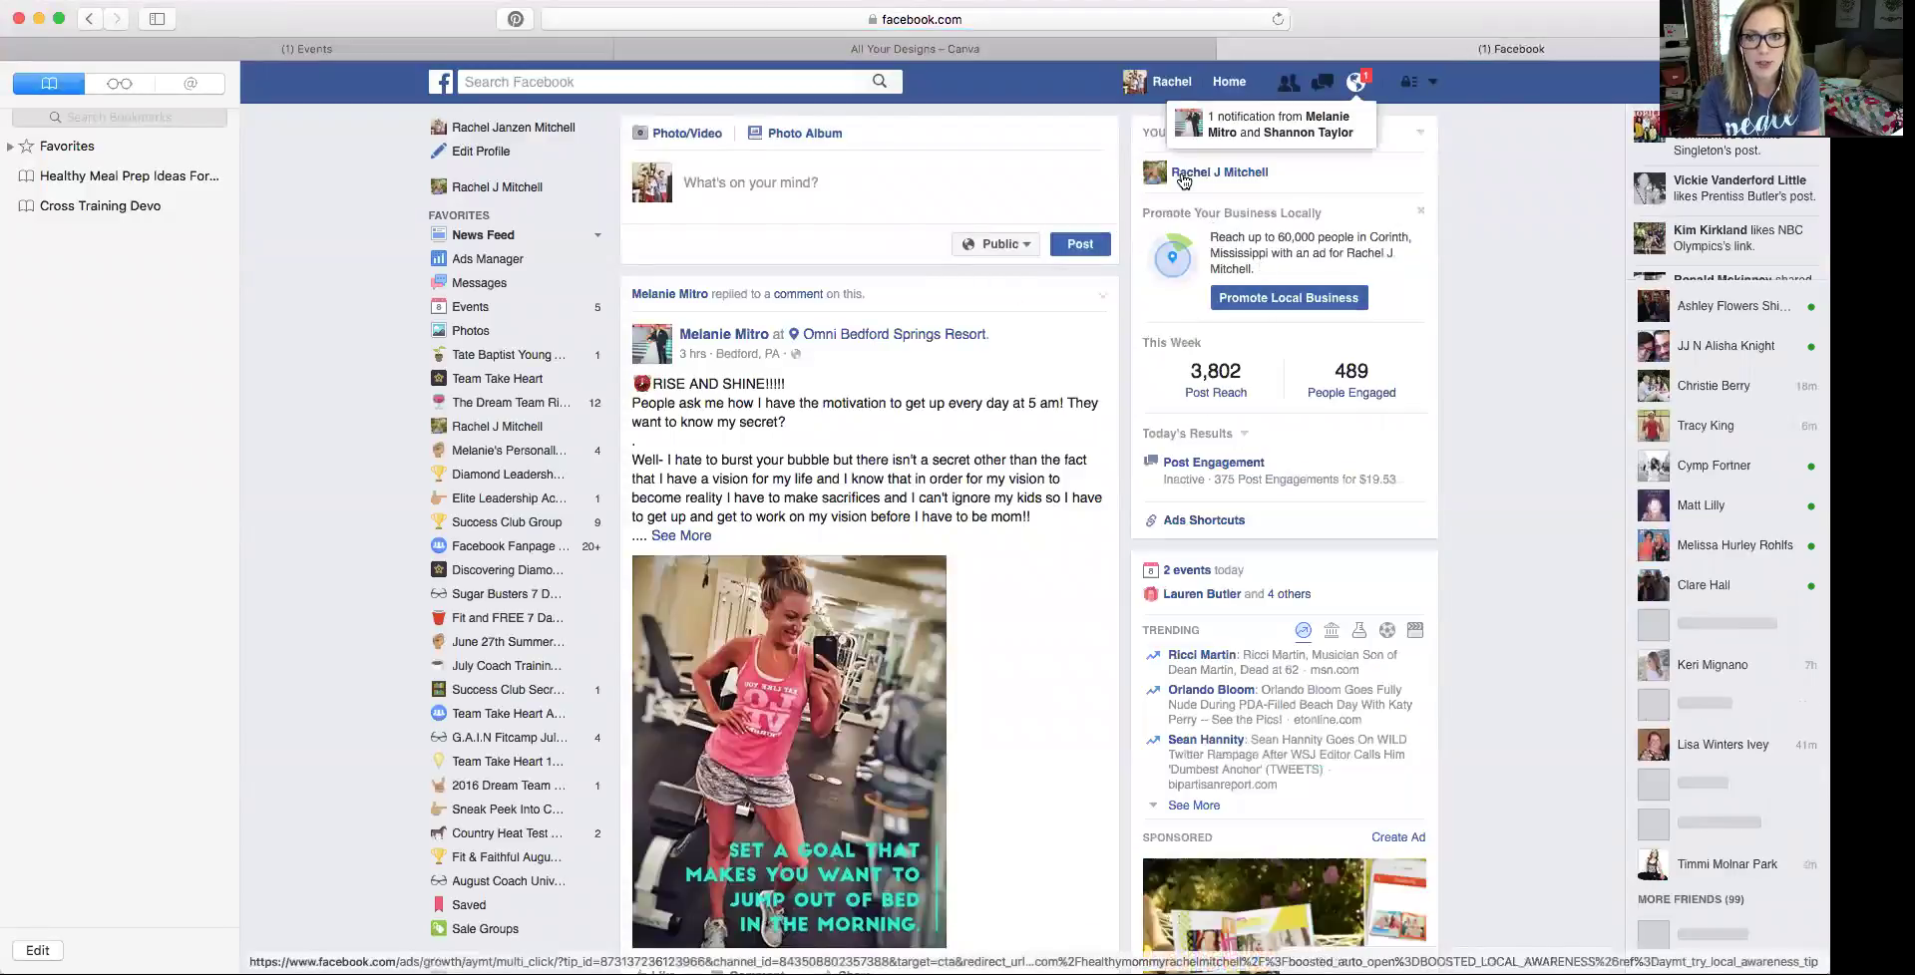
# Go to the managed Facebook page's events and open the existing Imperfectly Balanced Faith and Fitness 30 Day Challenge event
pyautogui.click(1217, 172)
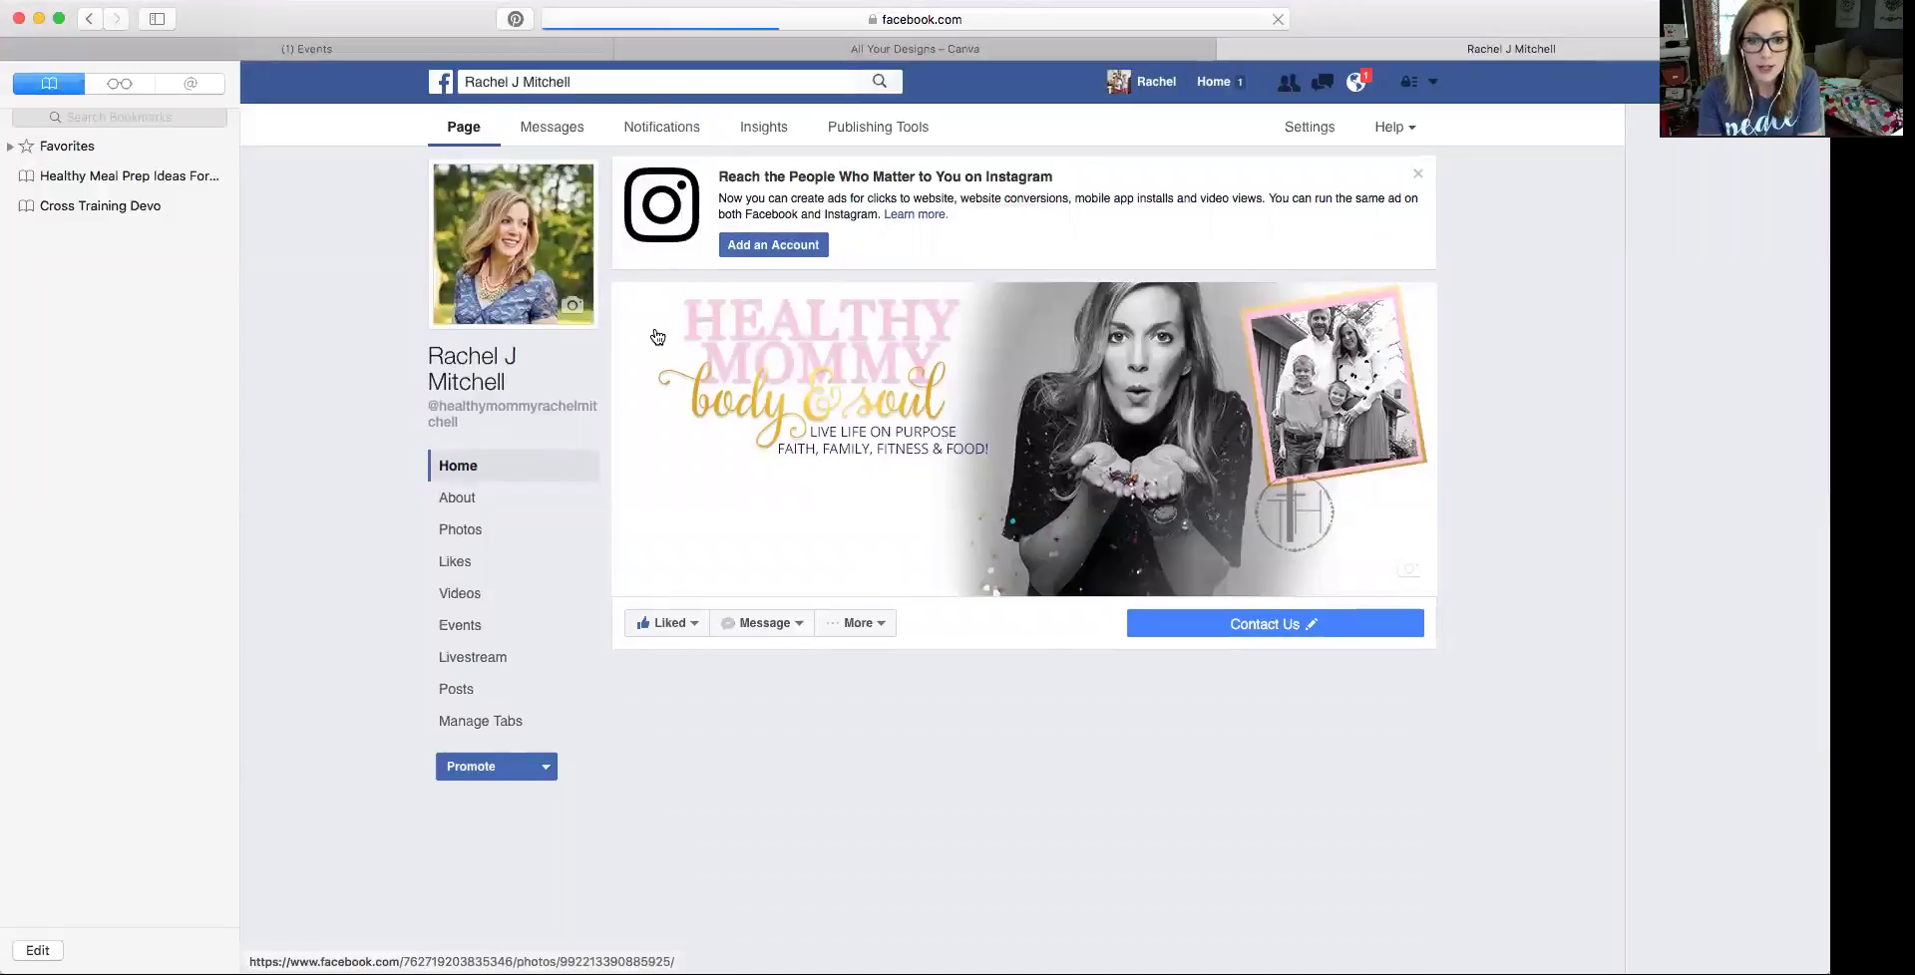
pyautogui.scroll(-2, 618, 389)
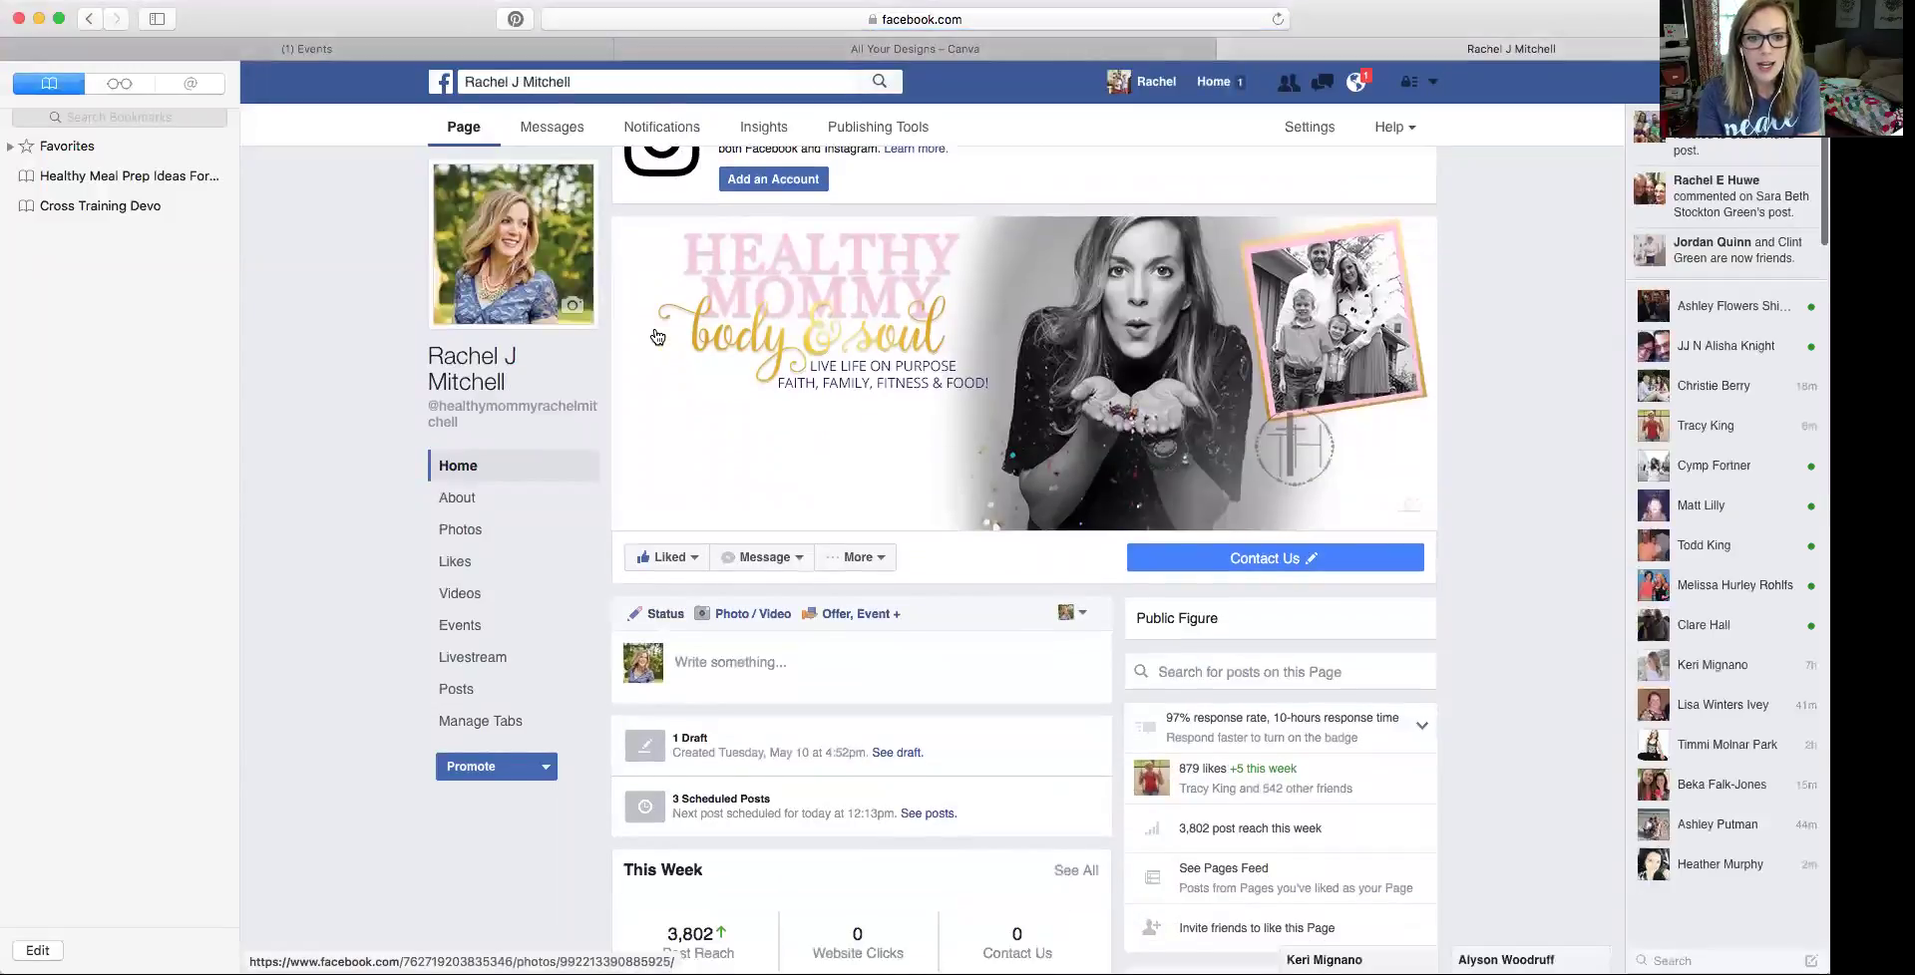
pyautogui.click(470, 631)
pyautogui.scroll(-2, 851, 649)
pyautogui.click(851, 649)
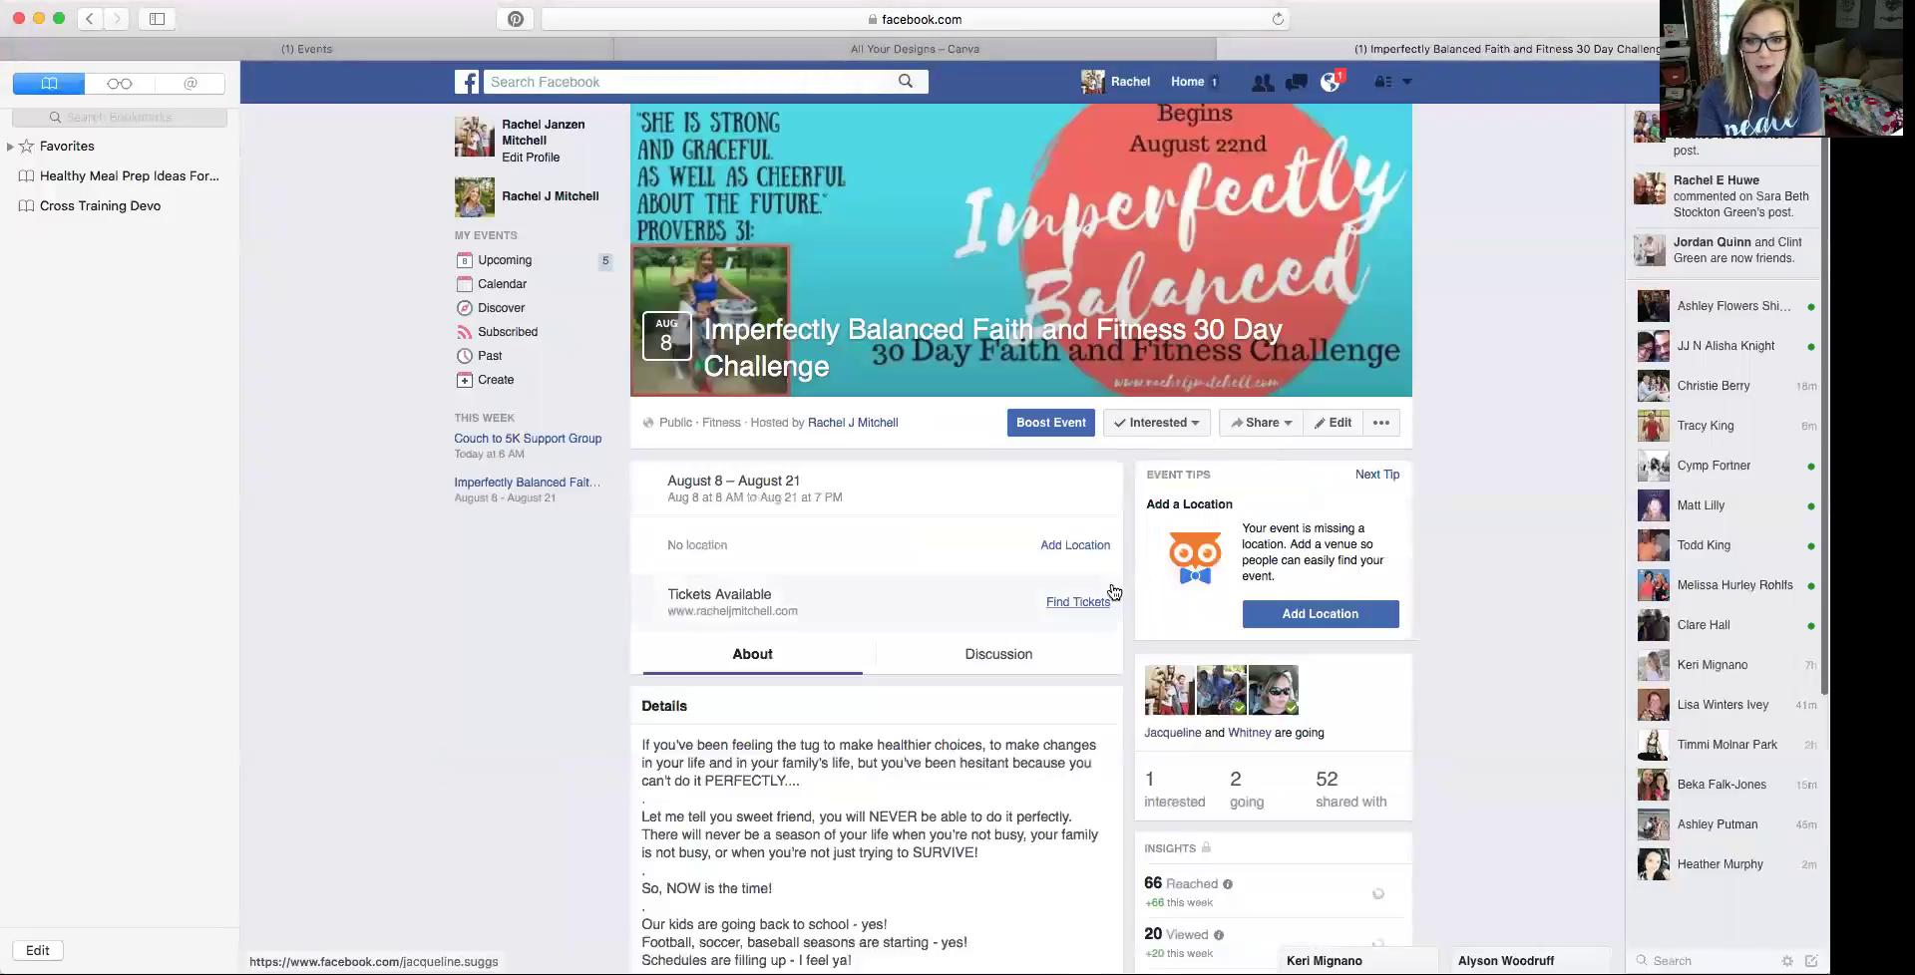
# Copy the full details text of the existing challenge event into the new event's description
pyautogui.scroll(-8, 912, 655)
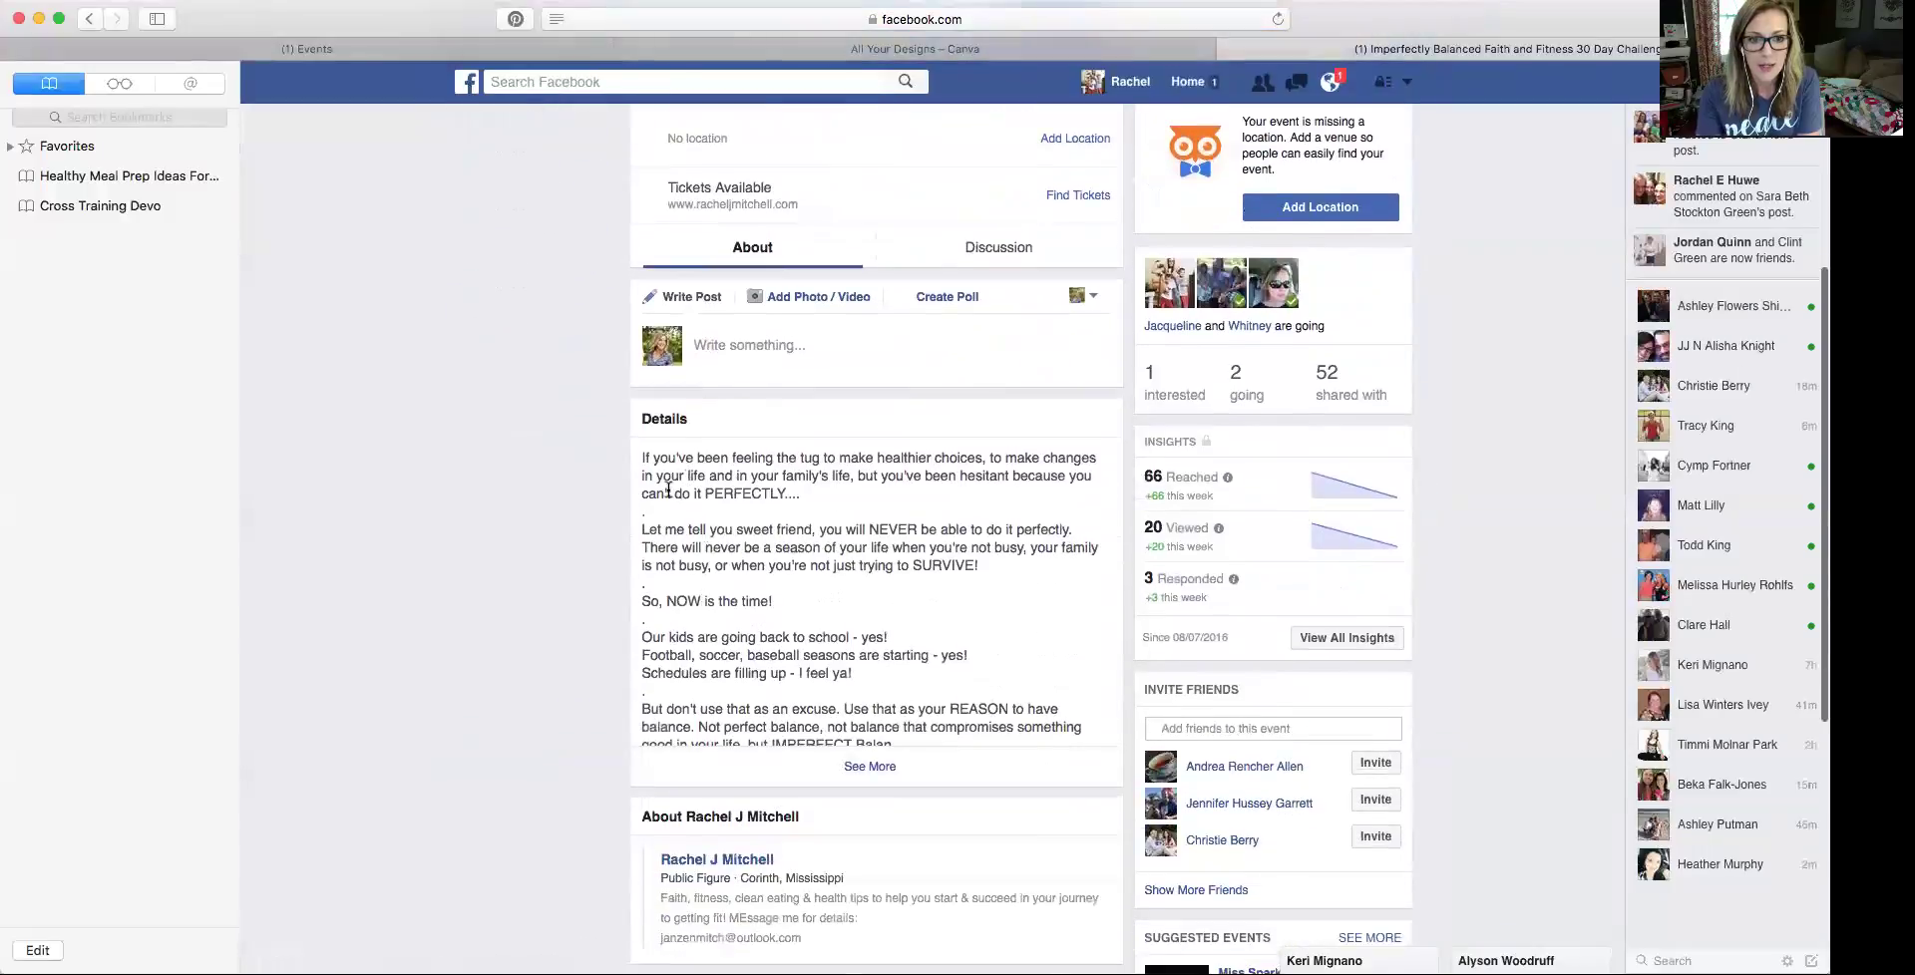
pyautogui.click(868, 766)
pyautogui.moveTo(642, 457); pyautogui.dragTo(1006, 805)
pyautogui.scroll(-1, 1005, 805)
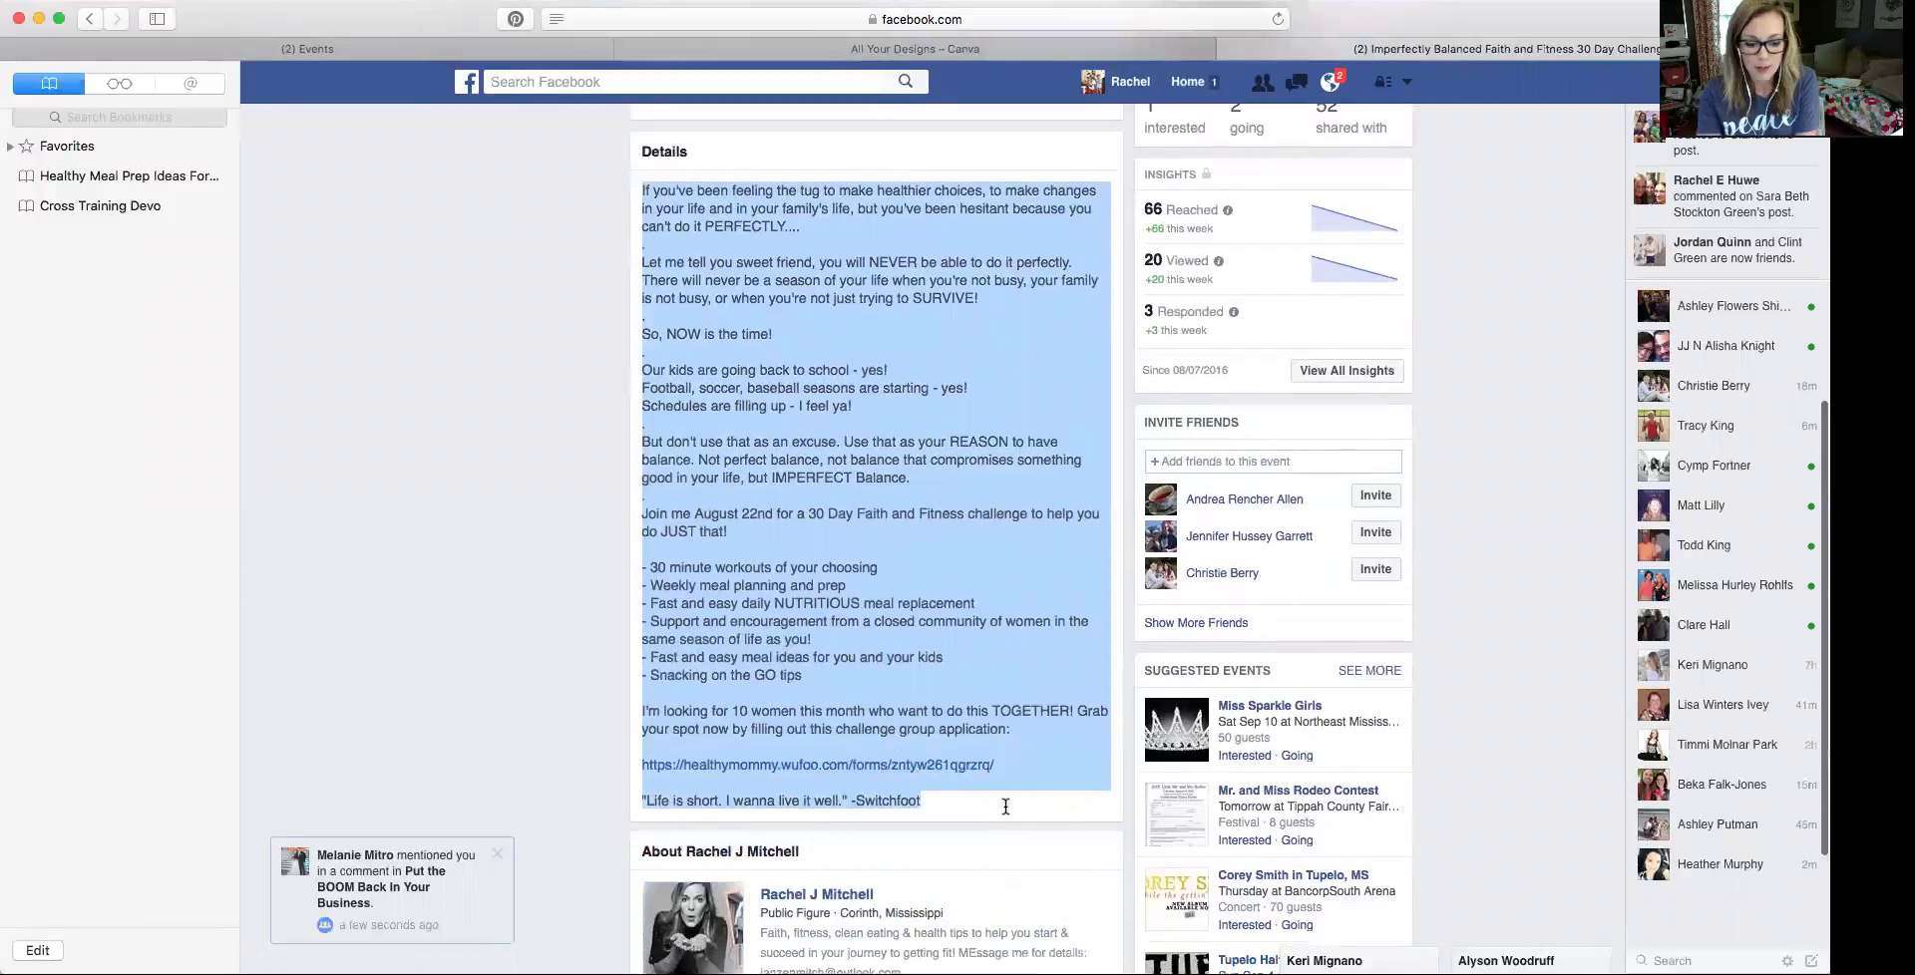
pyautogui.click(468, 50)
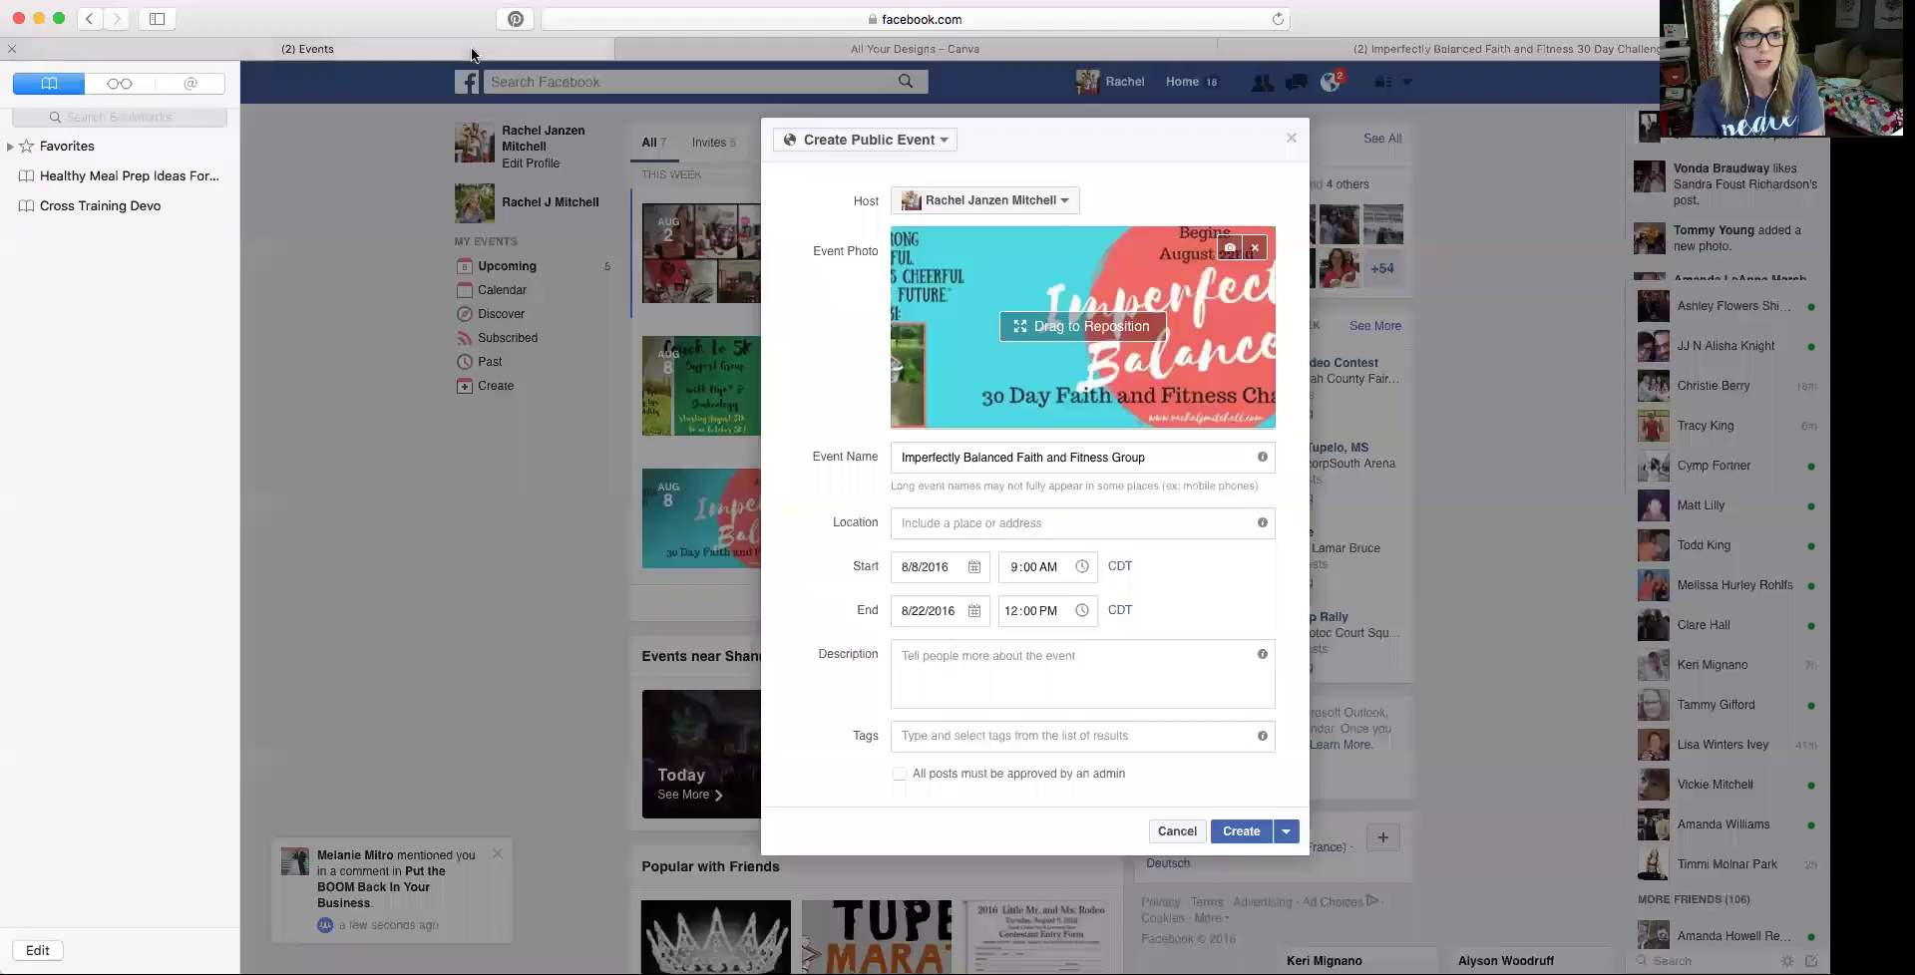
pyautogui.click(983, 664)
pyautogui.press('super+v')
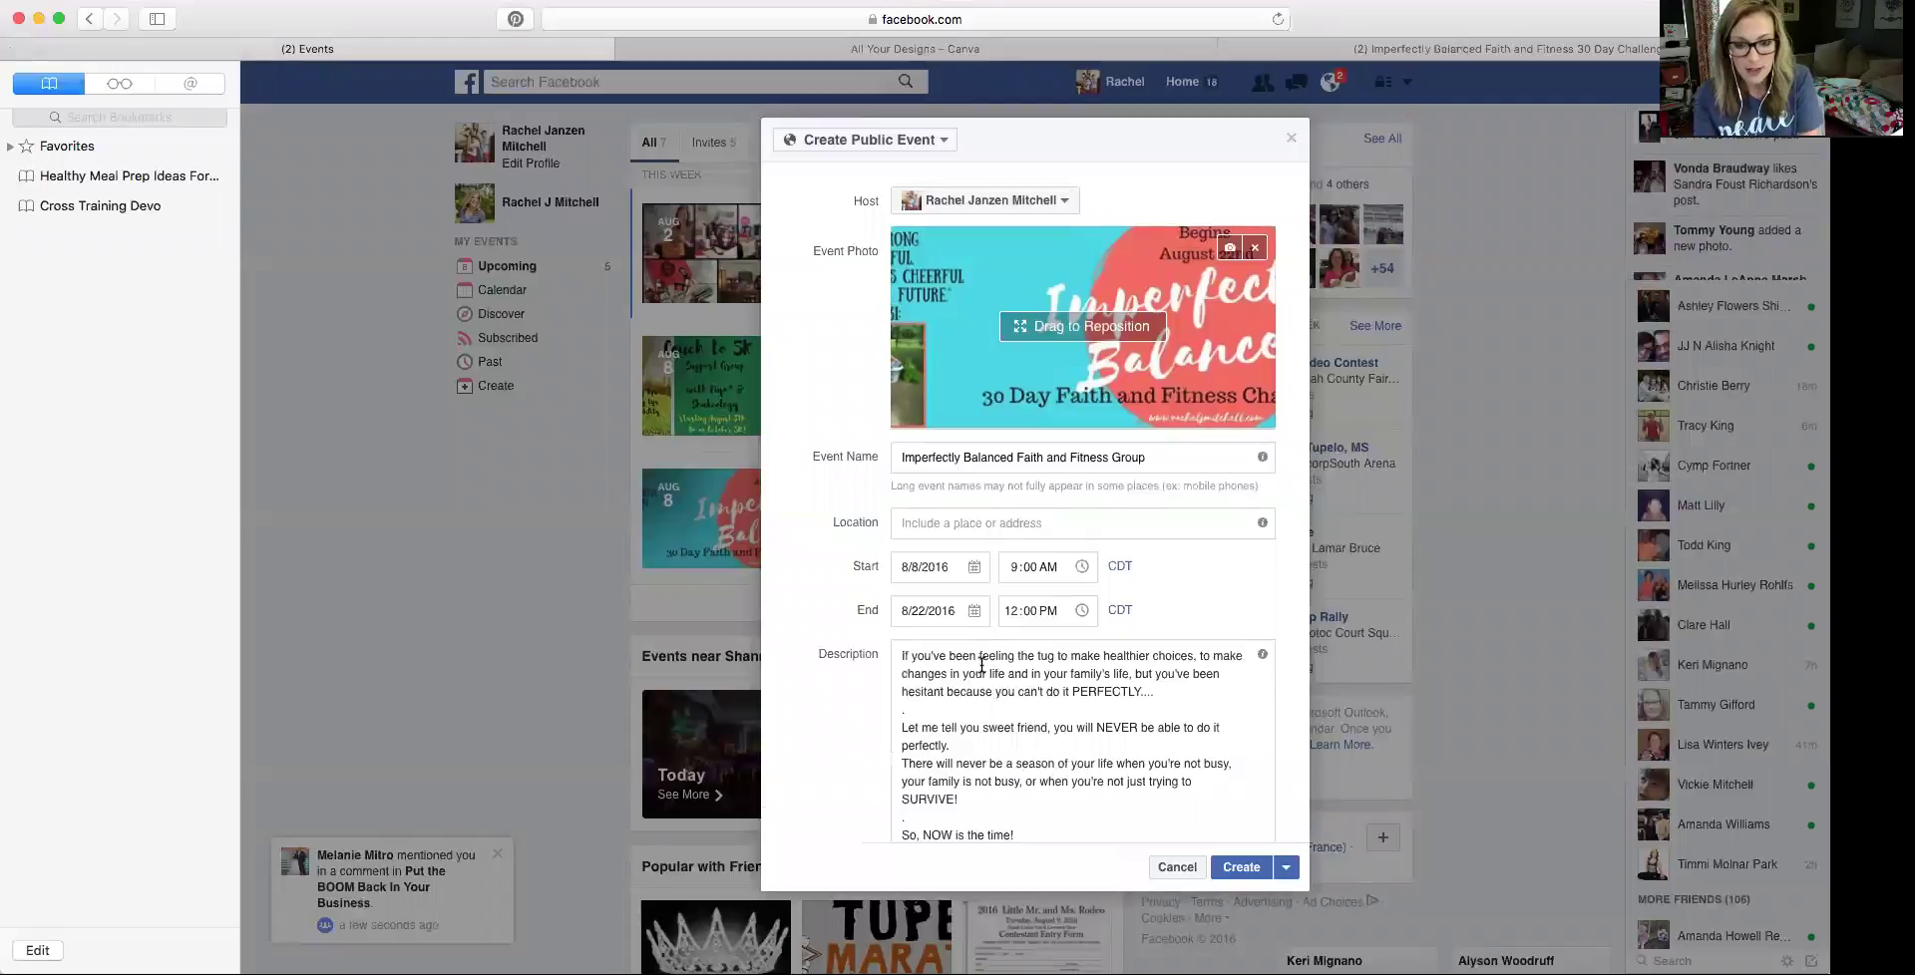
# Review the pasted description through to its end and try to create the event
pyautogui.scroll(-2, 982, 663)
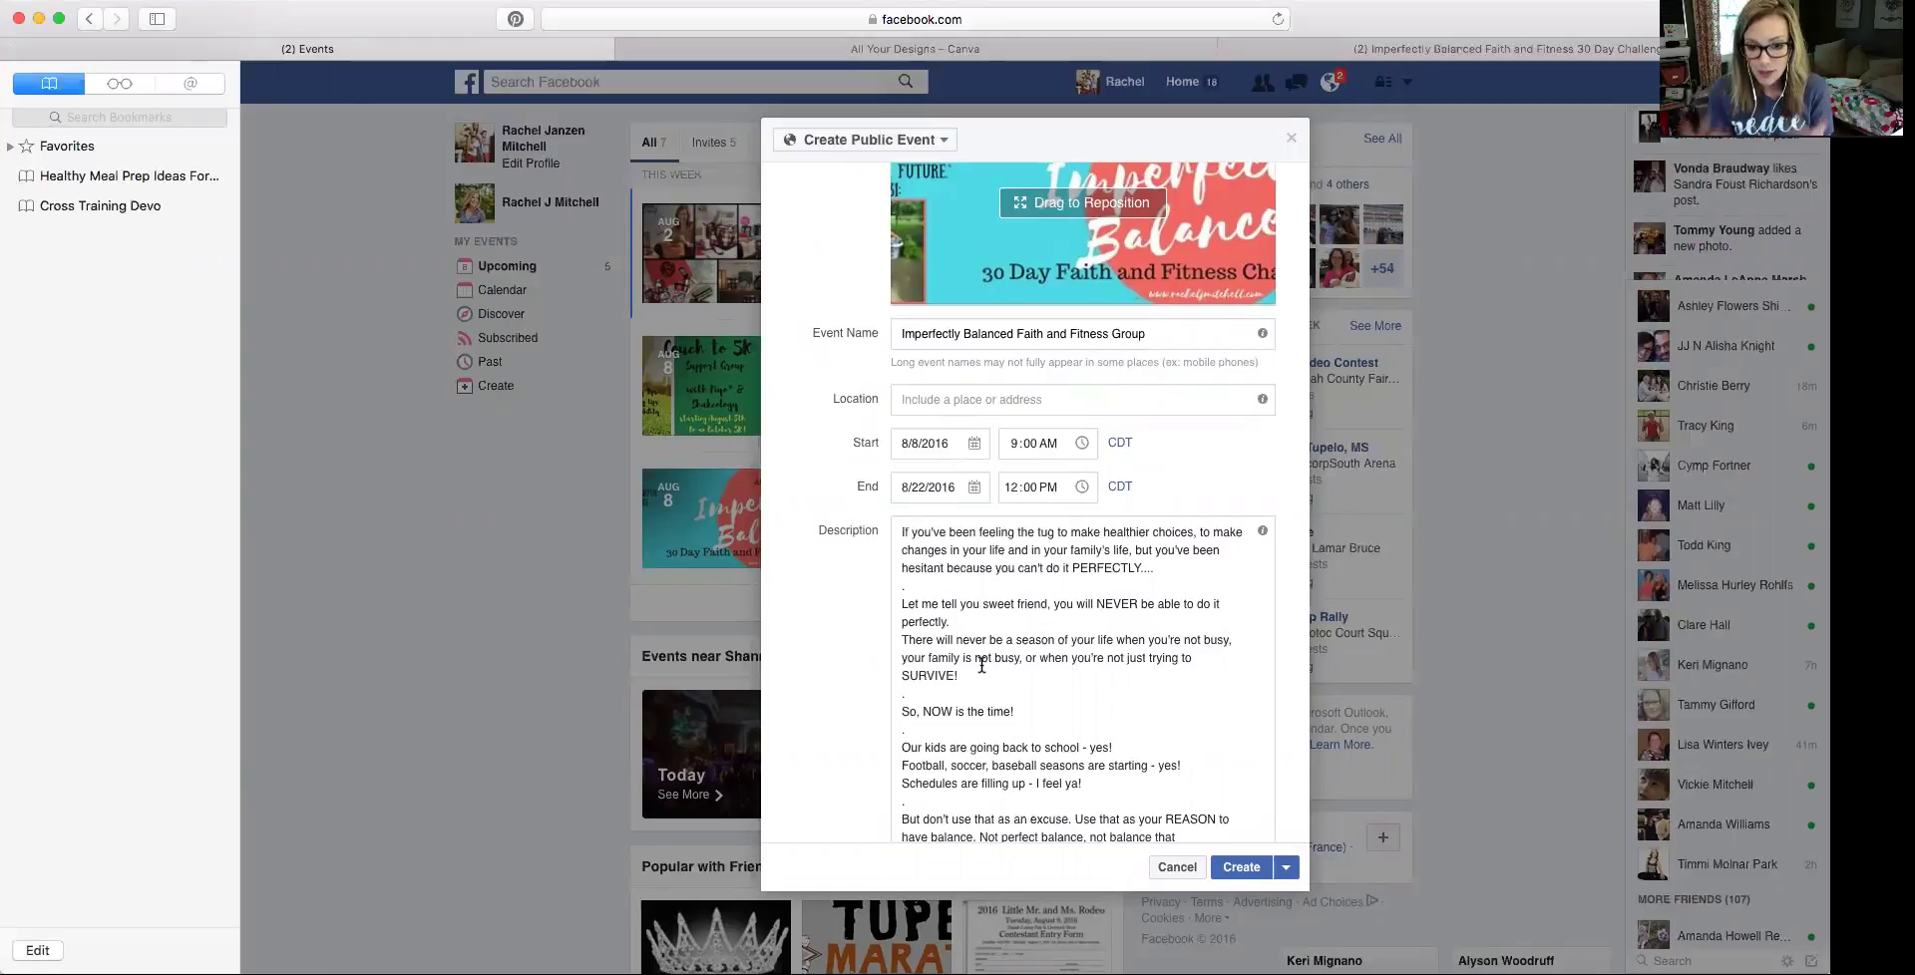
pyautogui.scroll(-5, 983, 665)
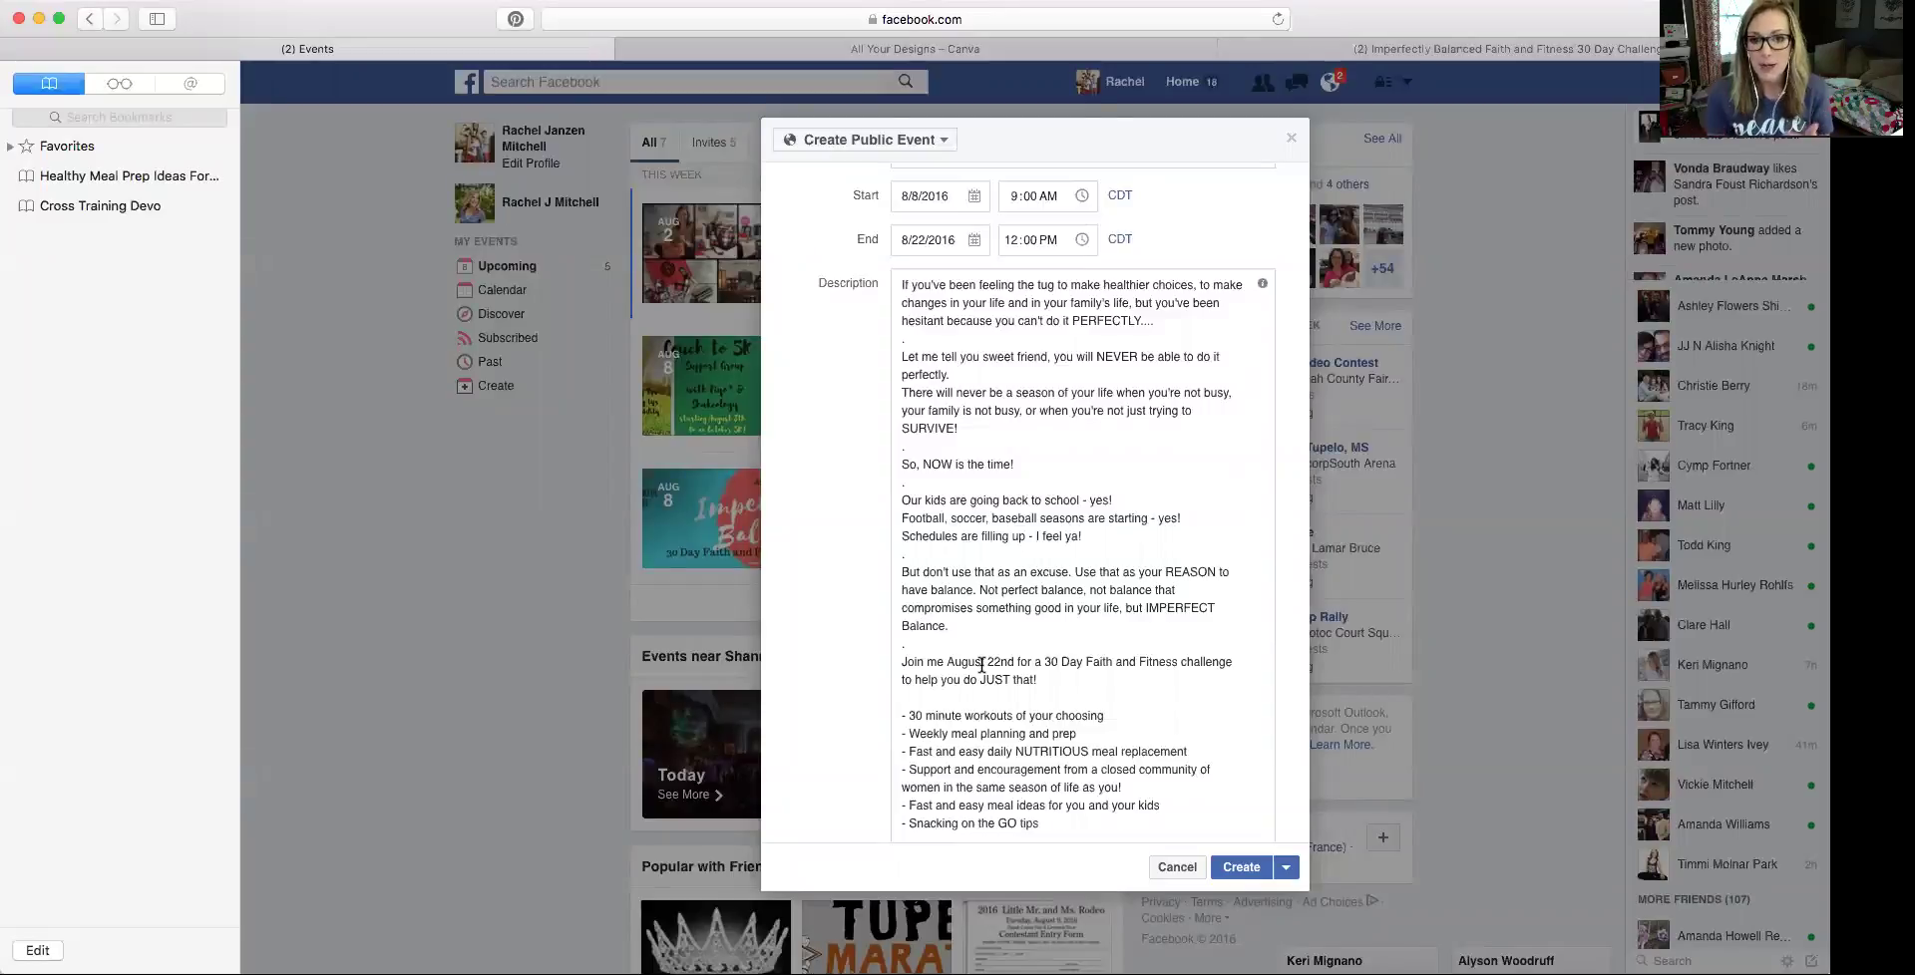
pyautogui.scroll(-5, 983, 665)
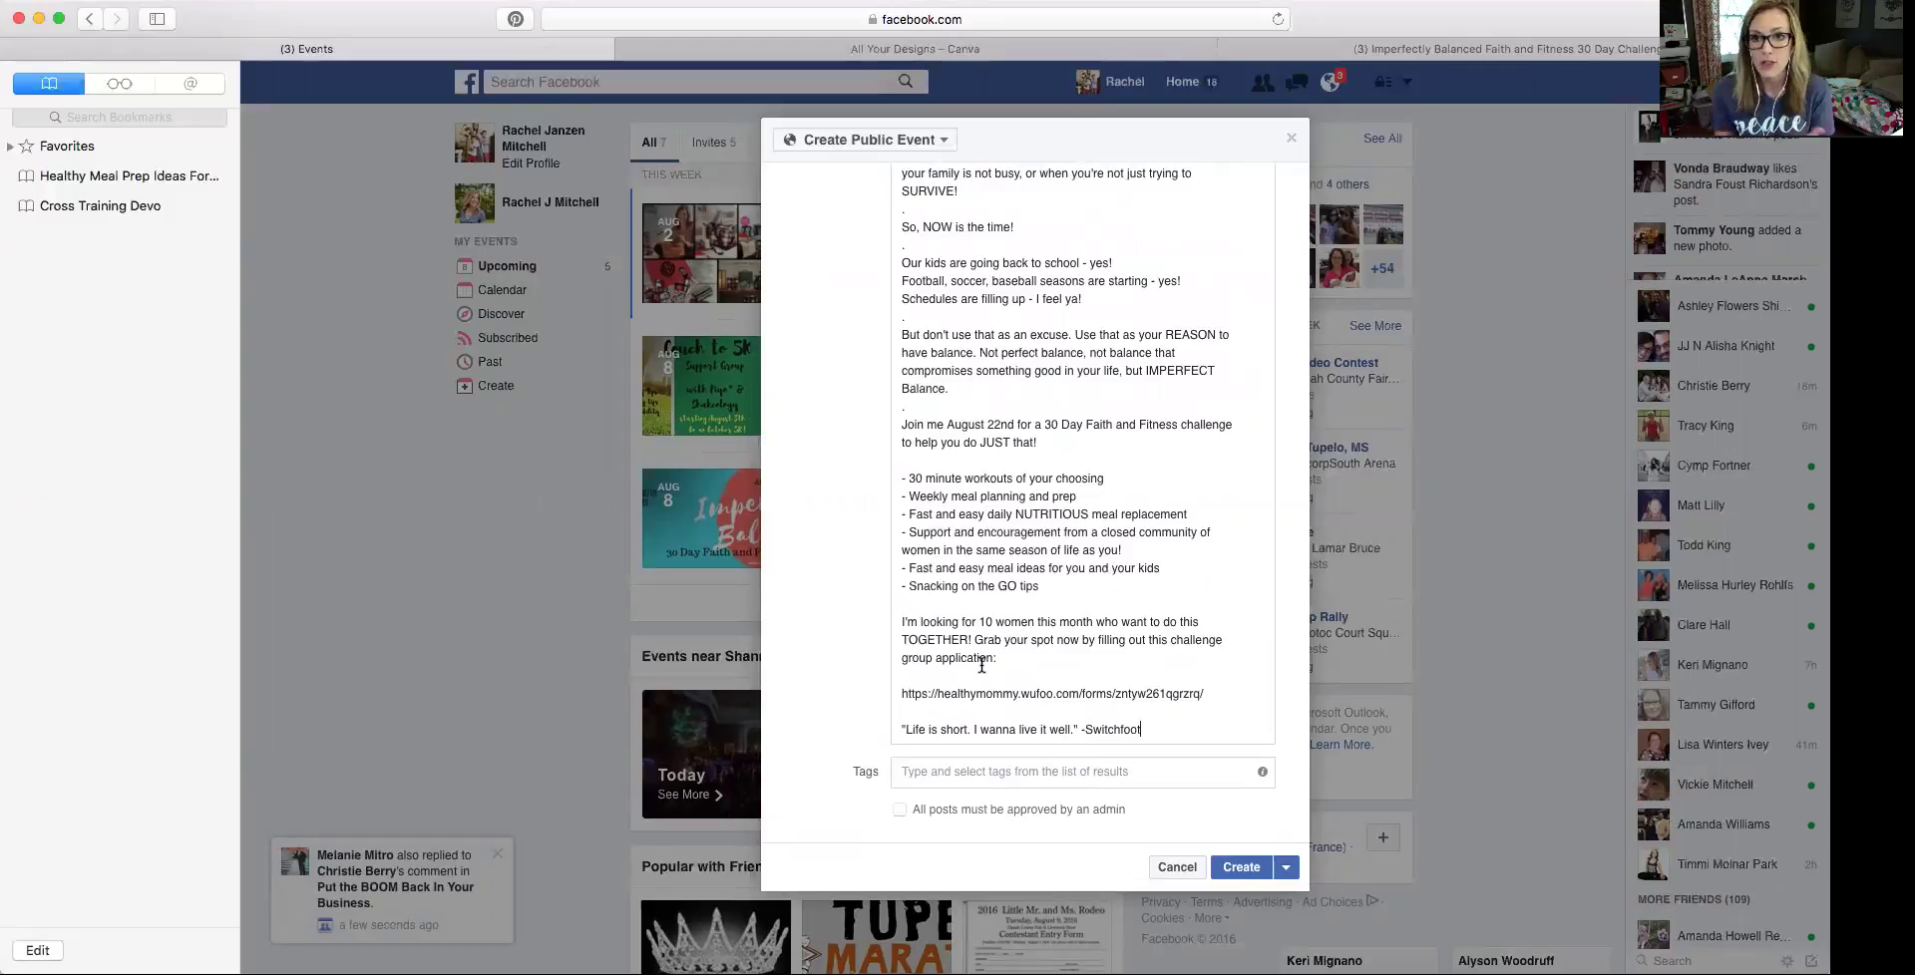
pyautogui.click(1133, 777)
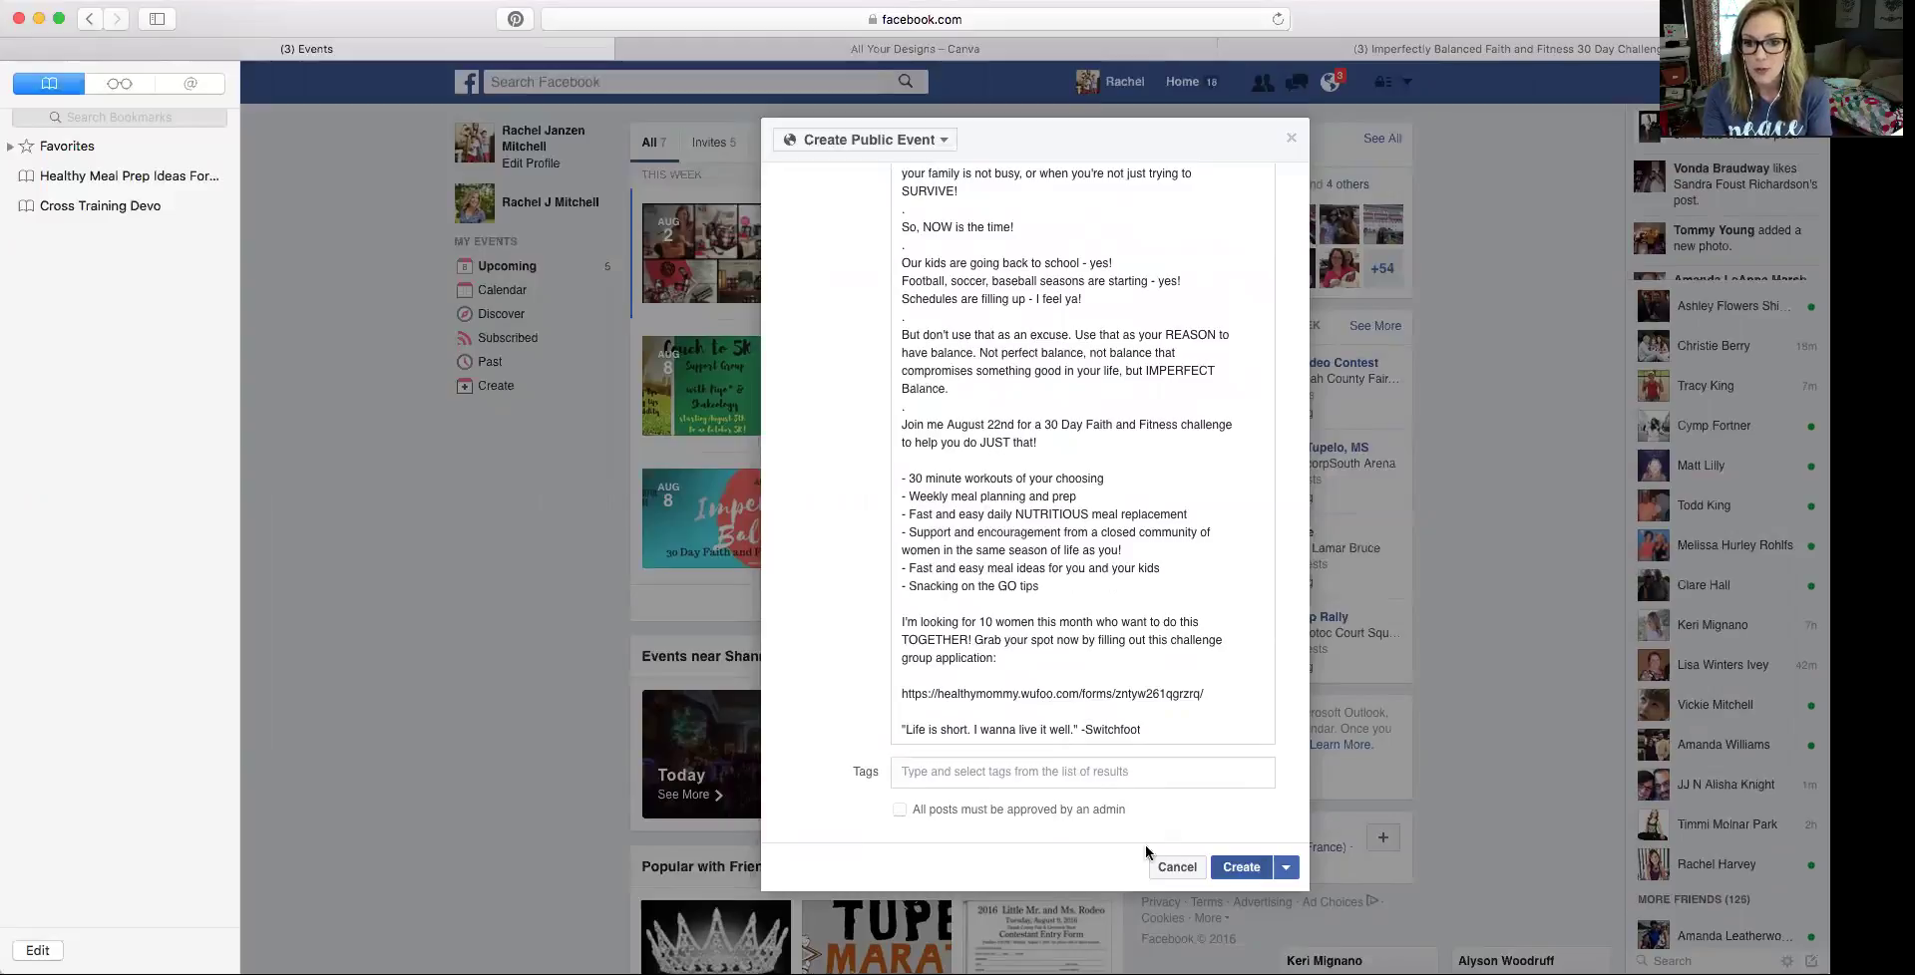
pyautogui.click(1213, 868)
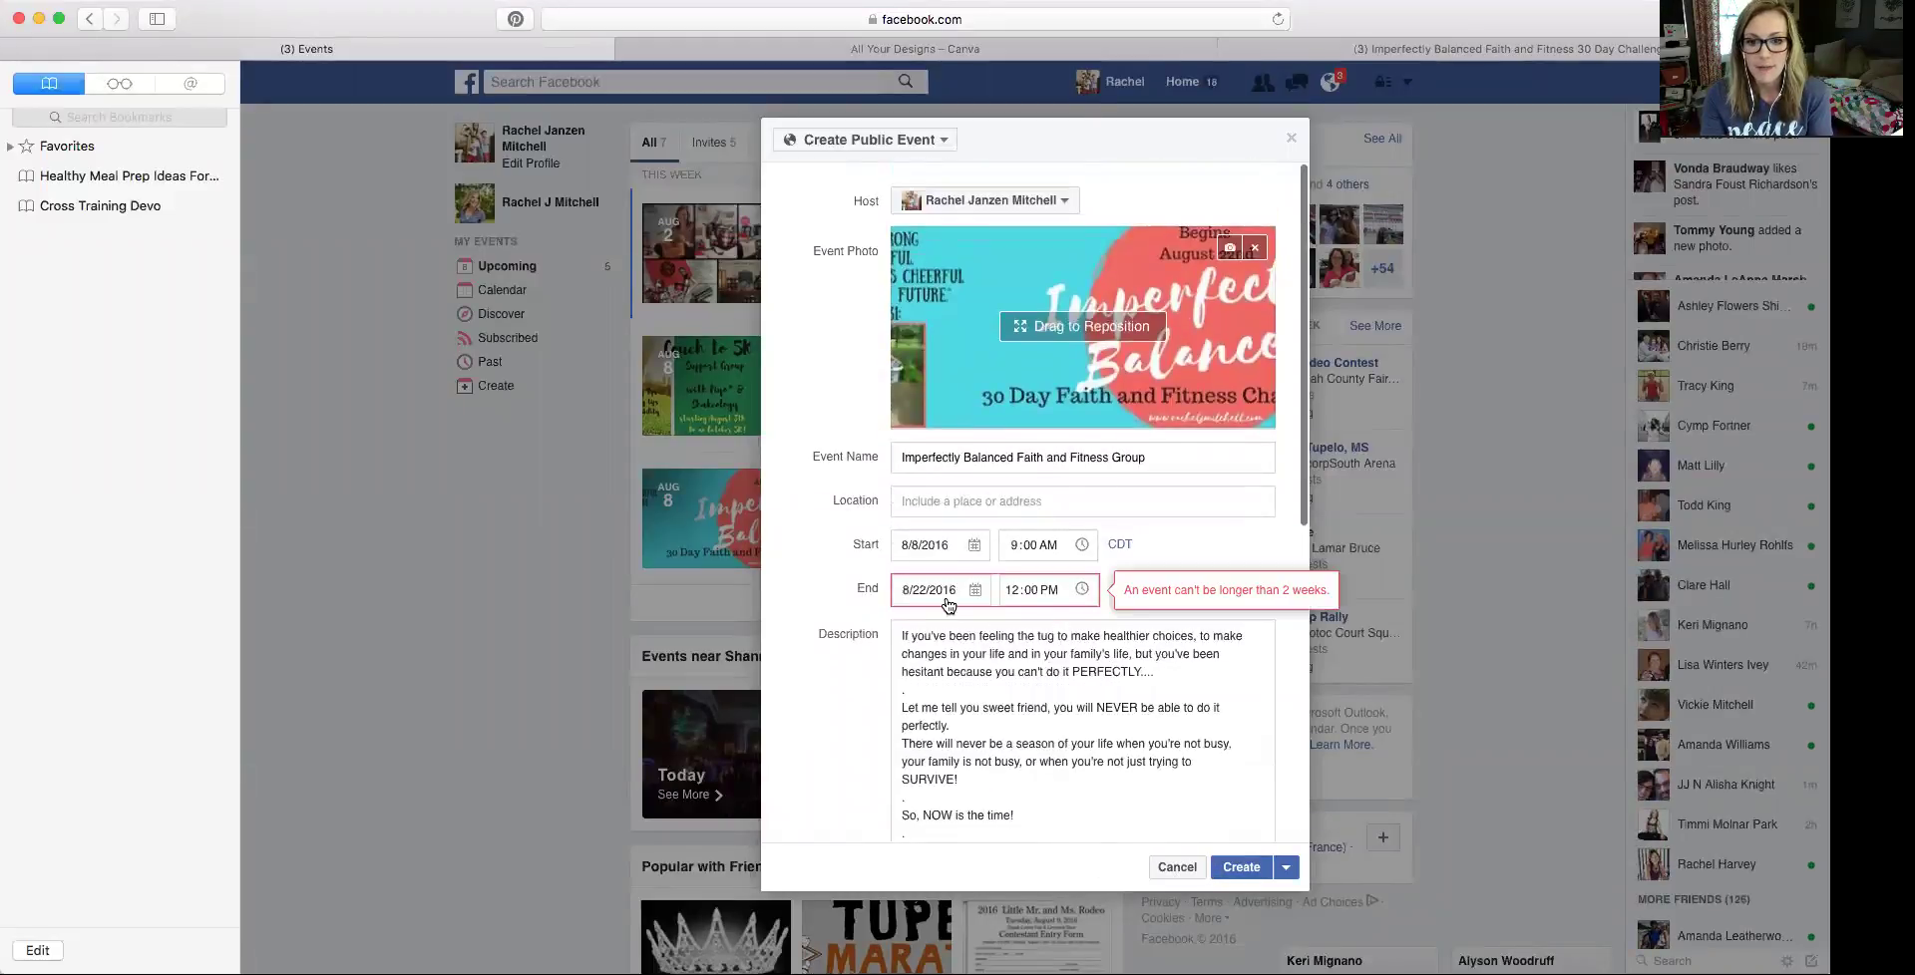
# Set the event's end date to 8/21/2016 and create the event
pyautogui.click(970, 593)
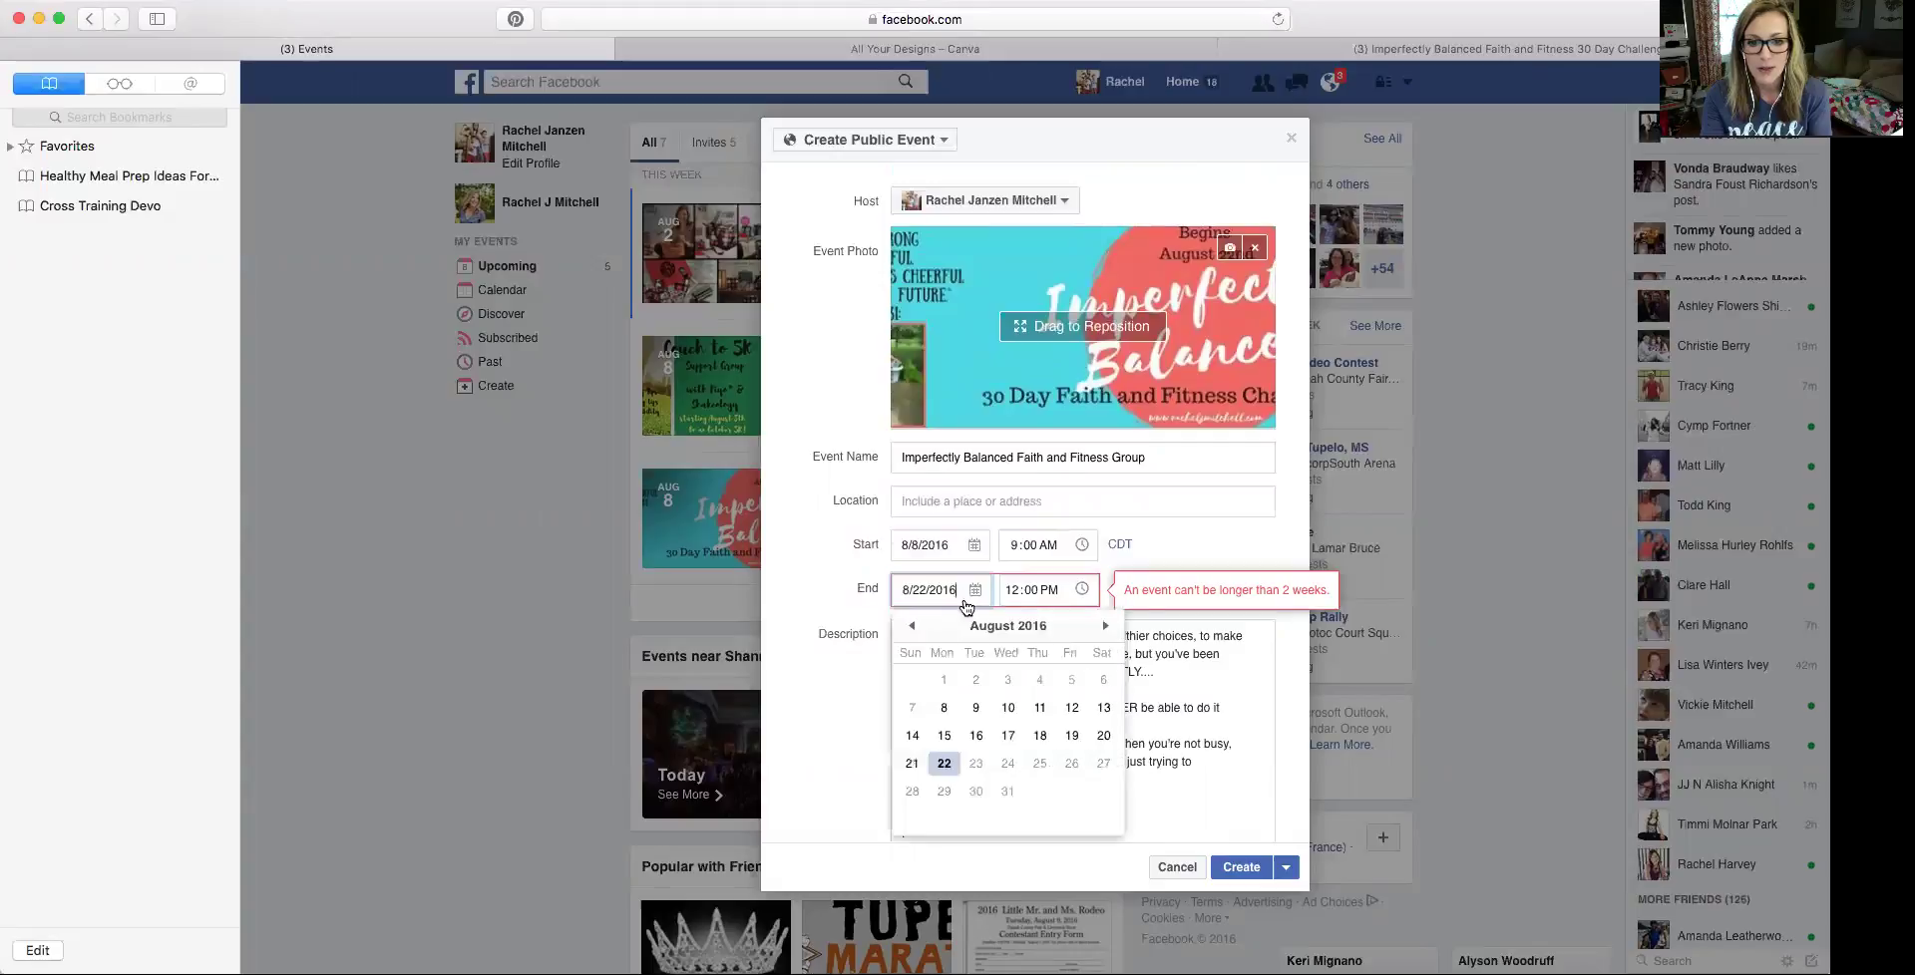
pyautogui.click(912, 764)
pyautogui.click(1240, 866)
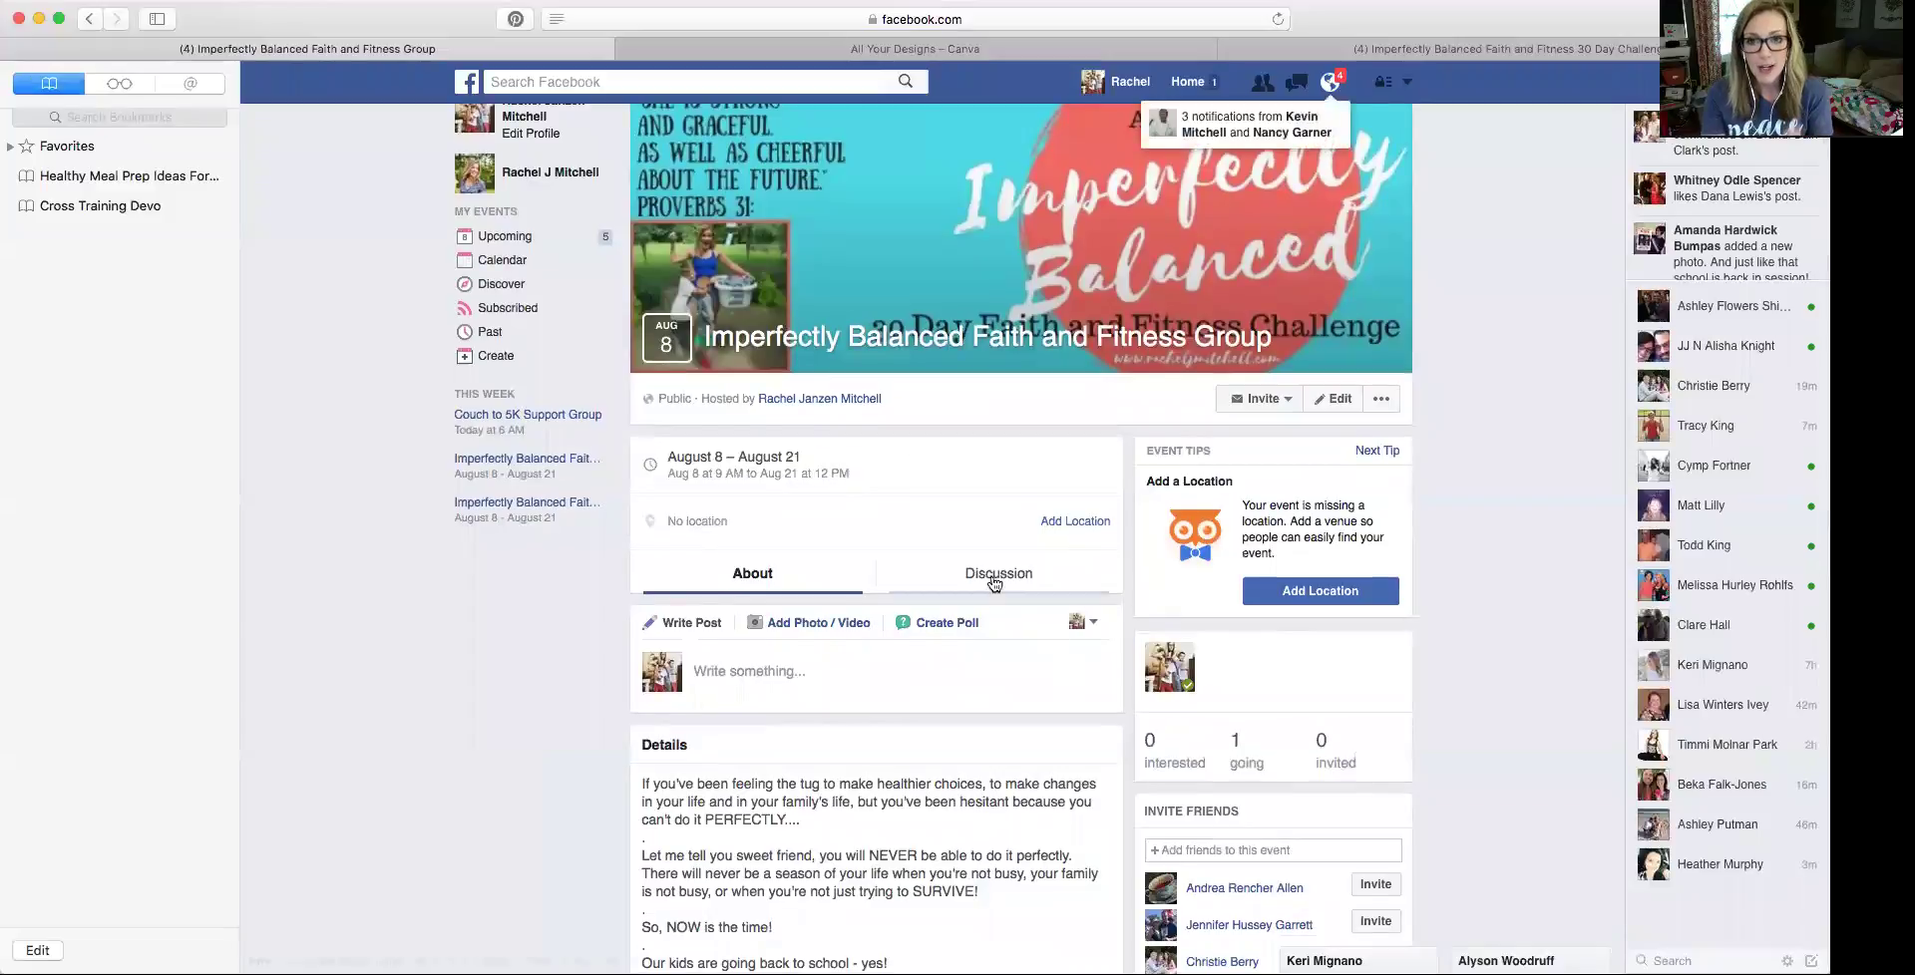
# Show the new event's full web address as the link for sharing it
pyautogui.click(967, 20)
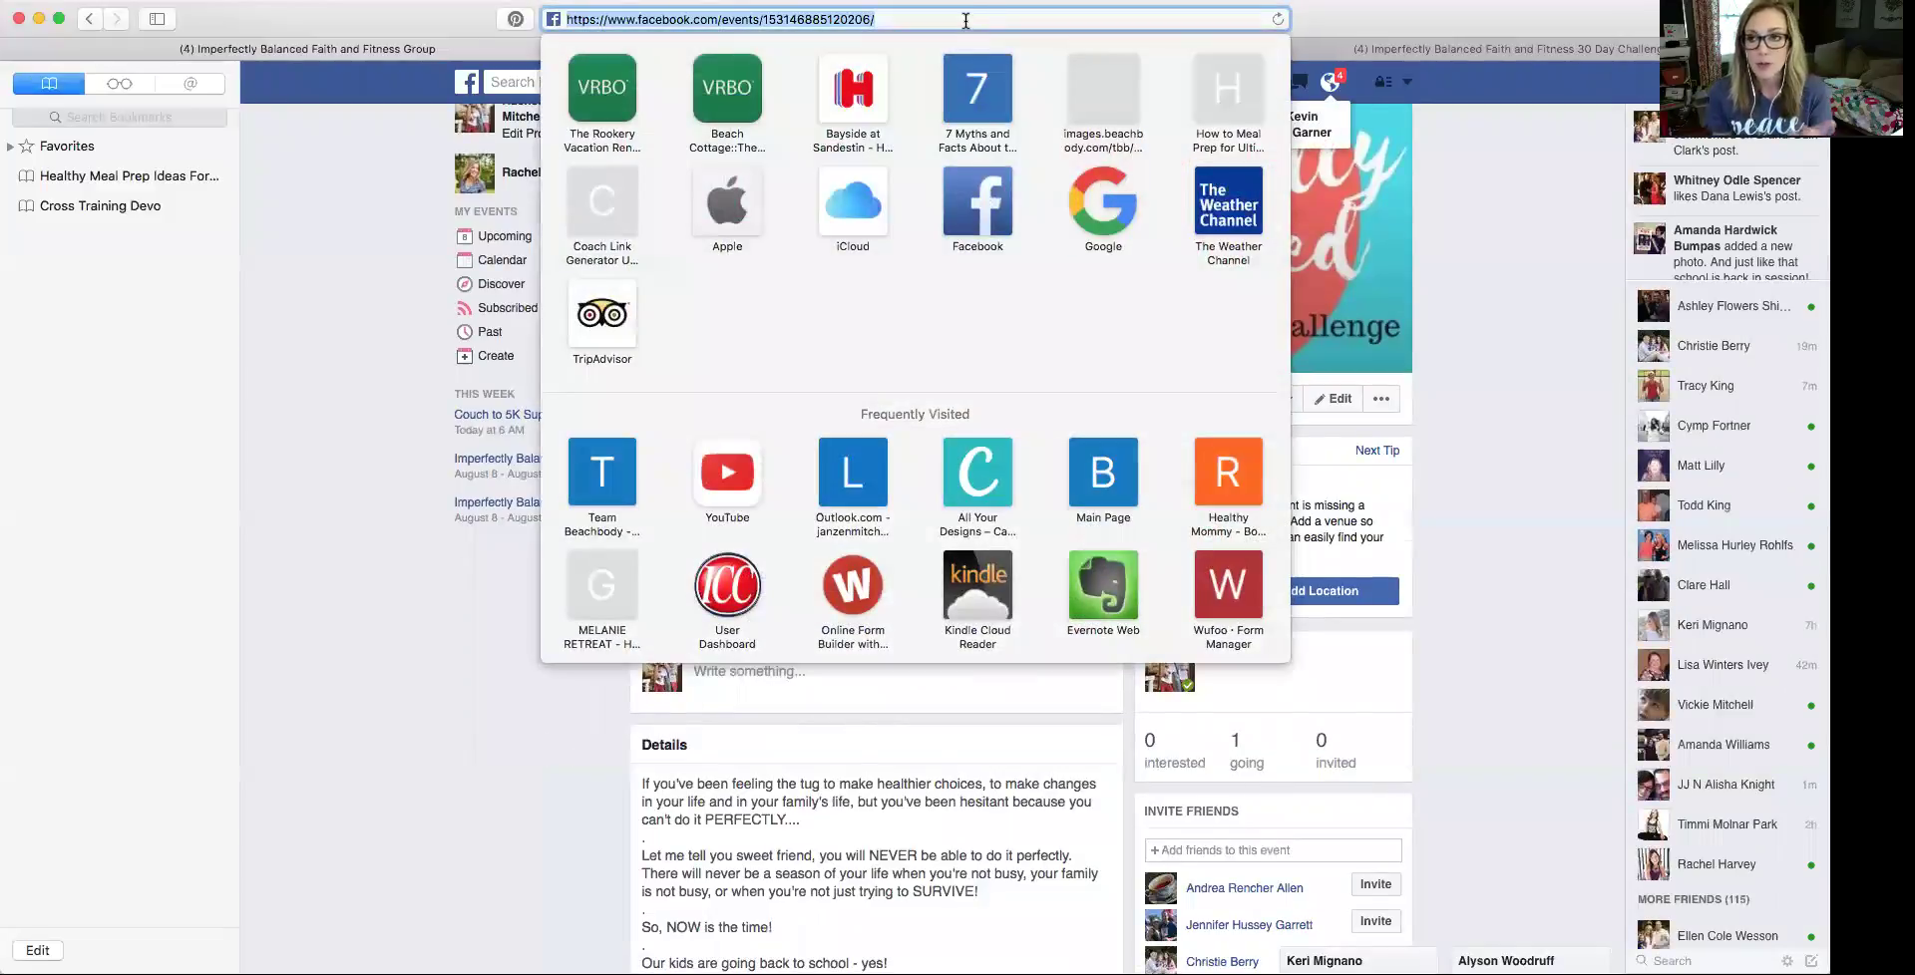
pyautogui.press('Escape')
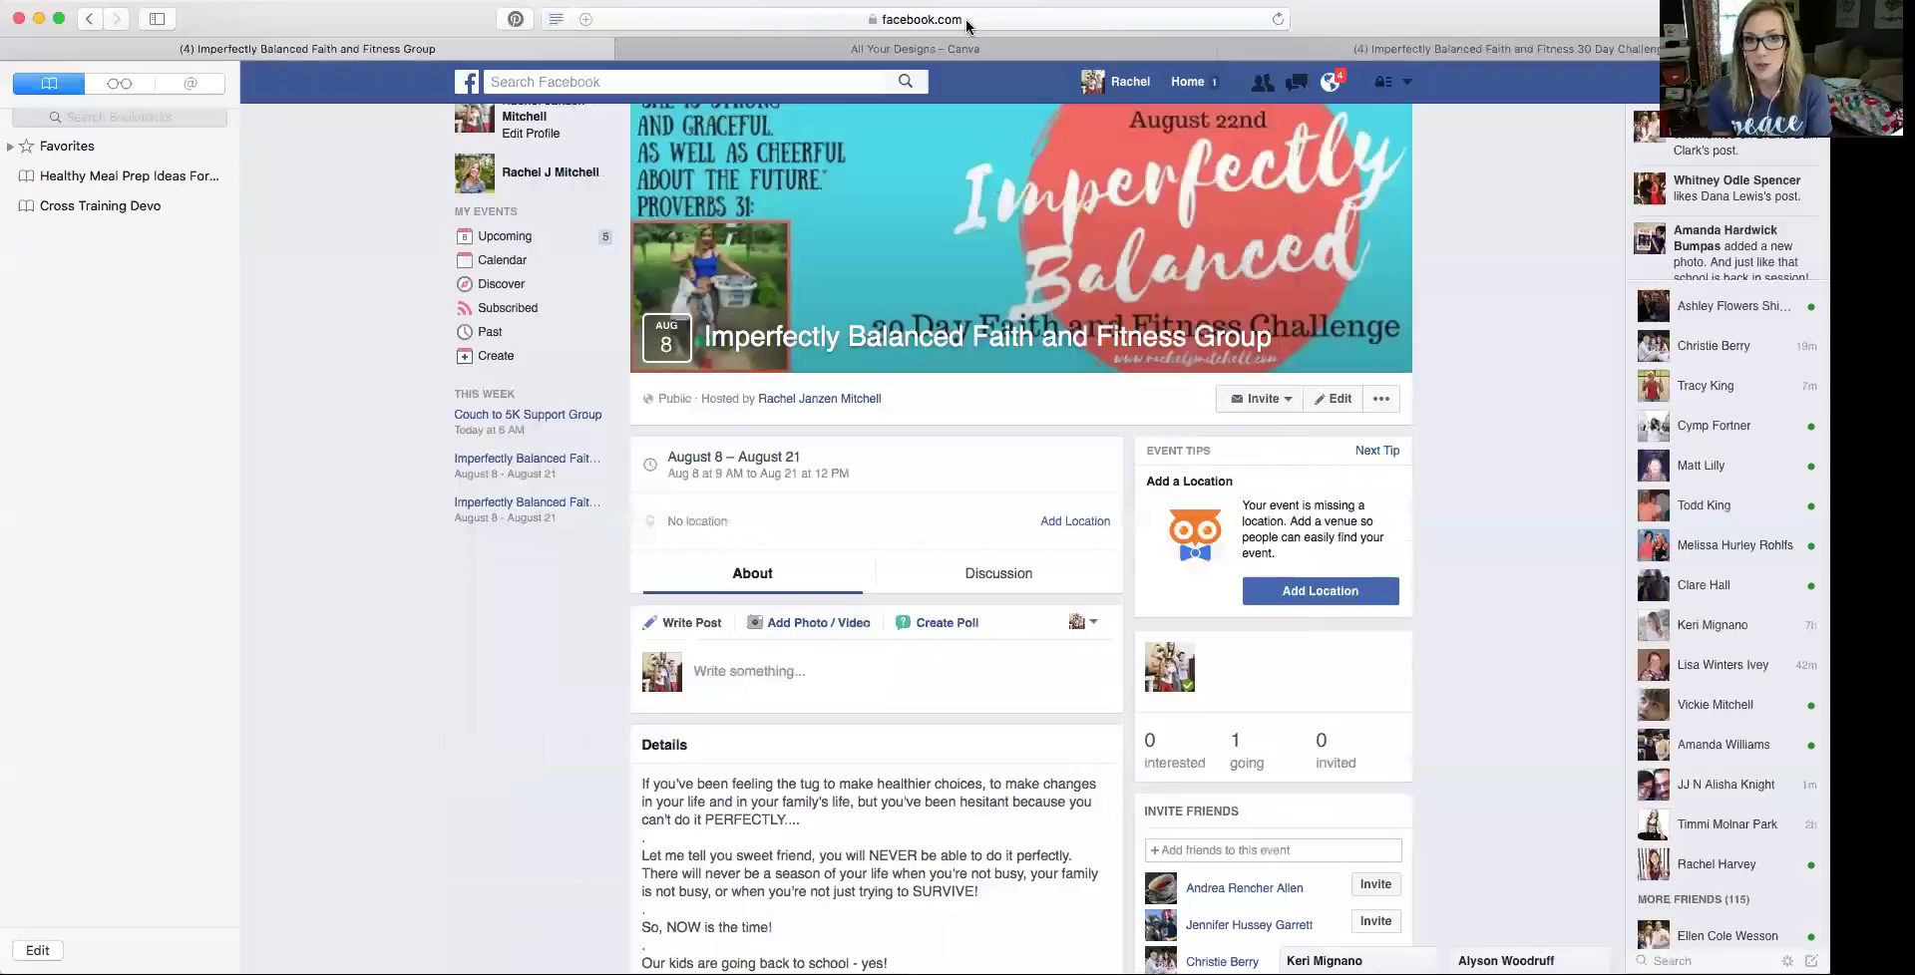
pyautogui.click(966, 22)
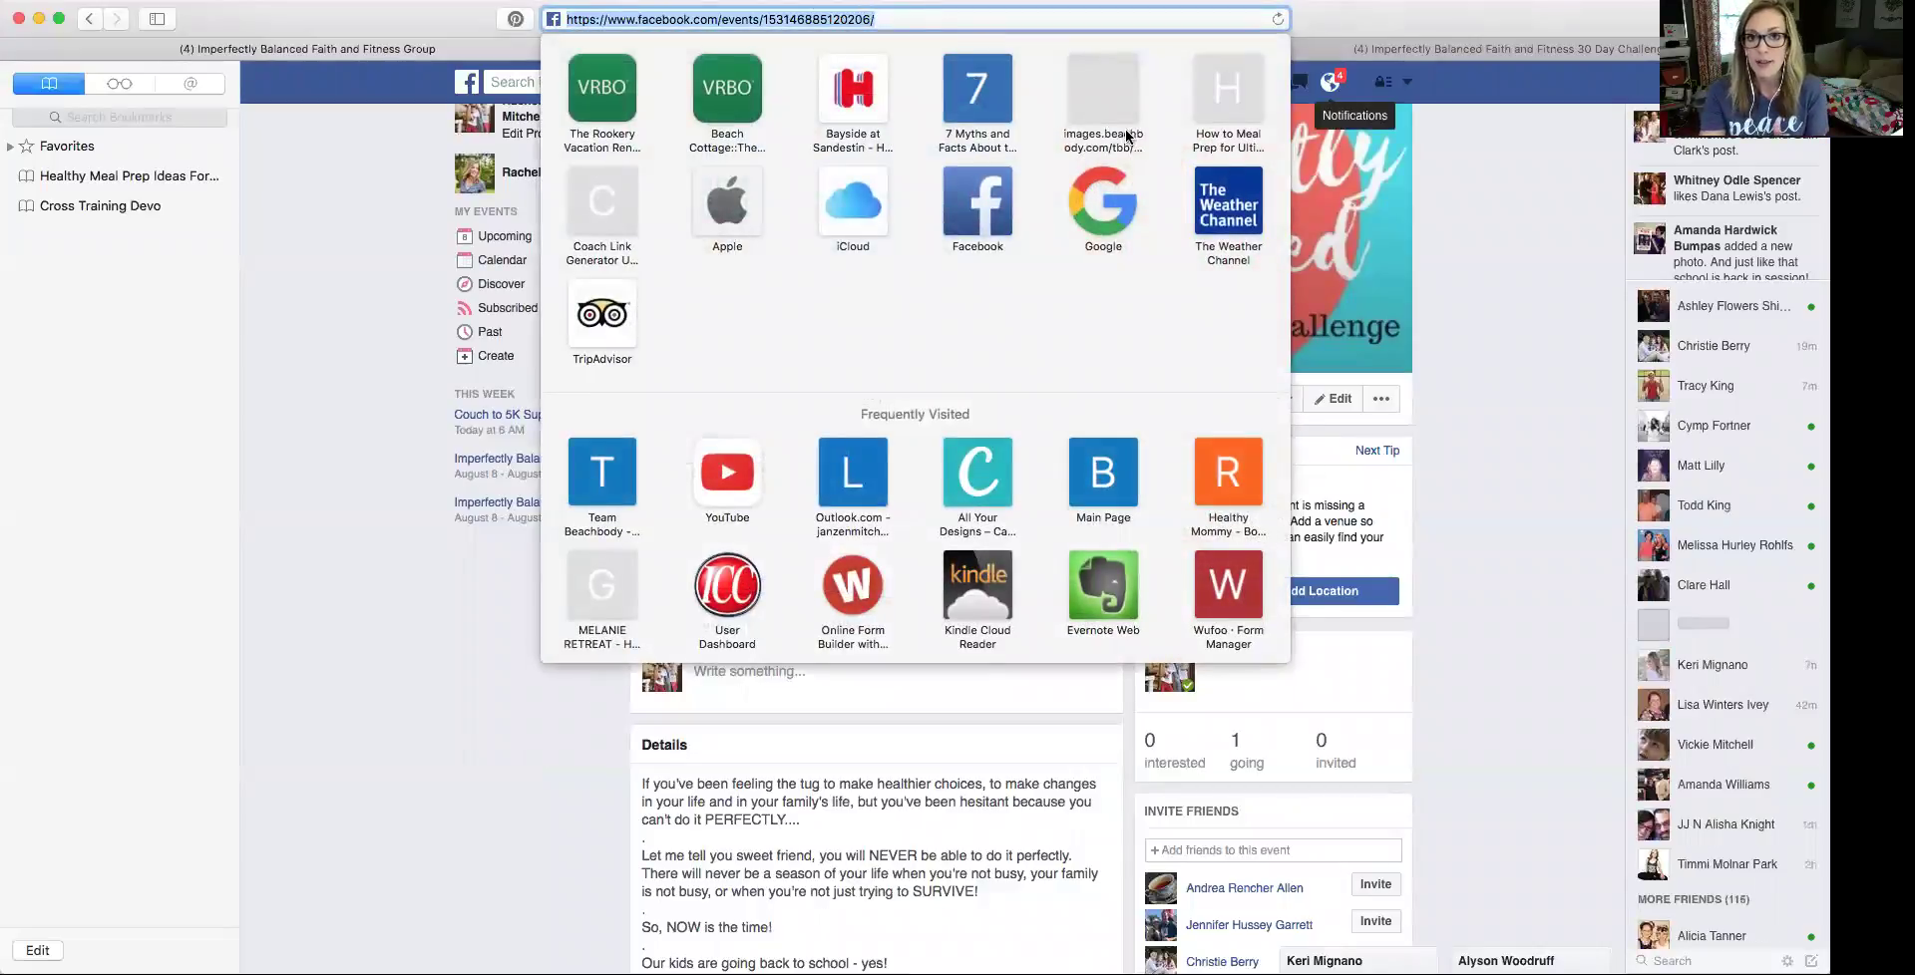
pyautogui.click(1527, 223)
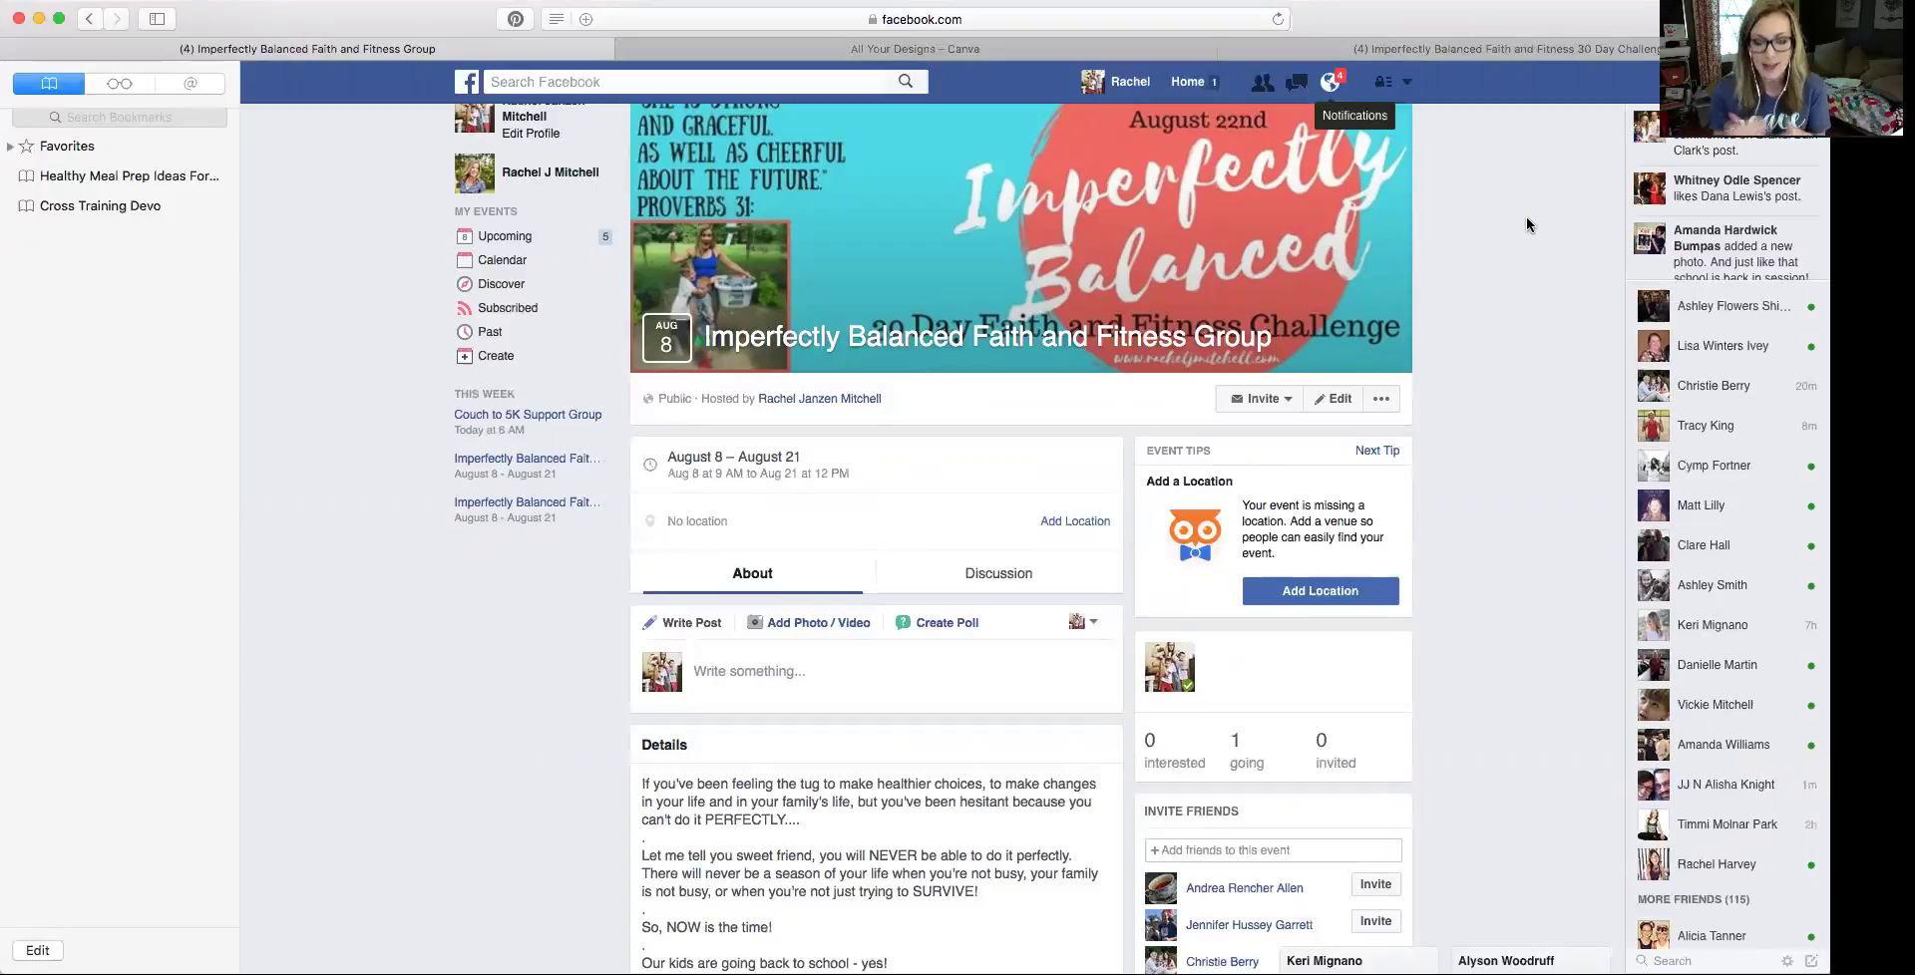
# Open the event's friend invitation list, browse the hosted and attended events, and expand the full list of groups
pyautogui.scroll(1, 1526, 217)
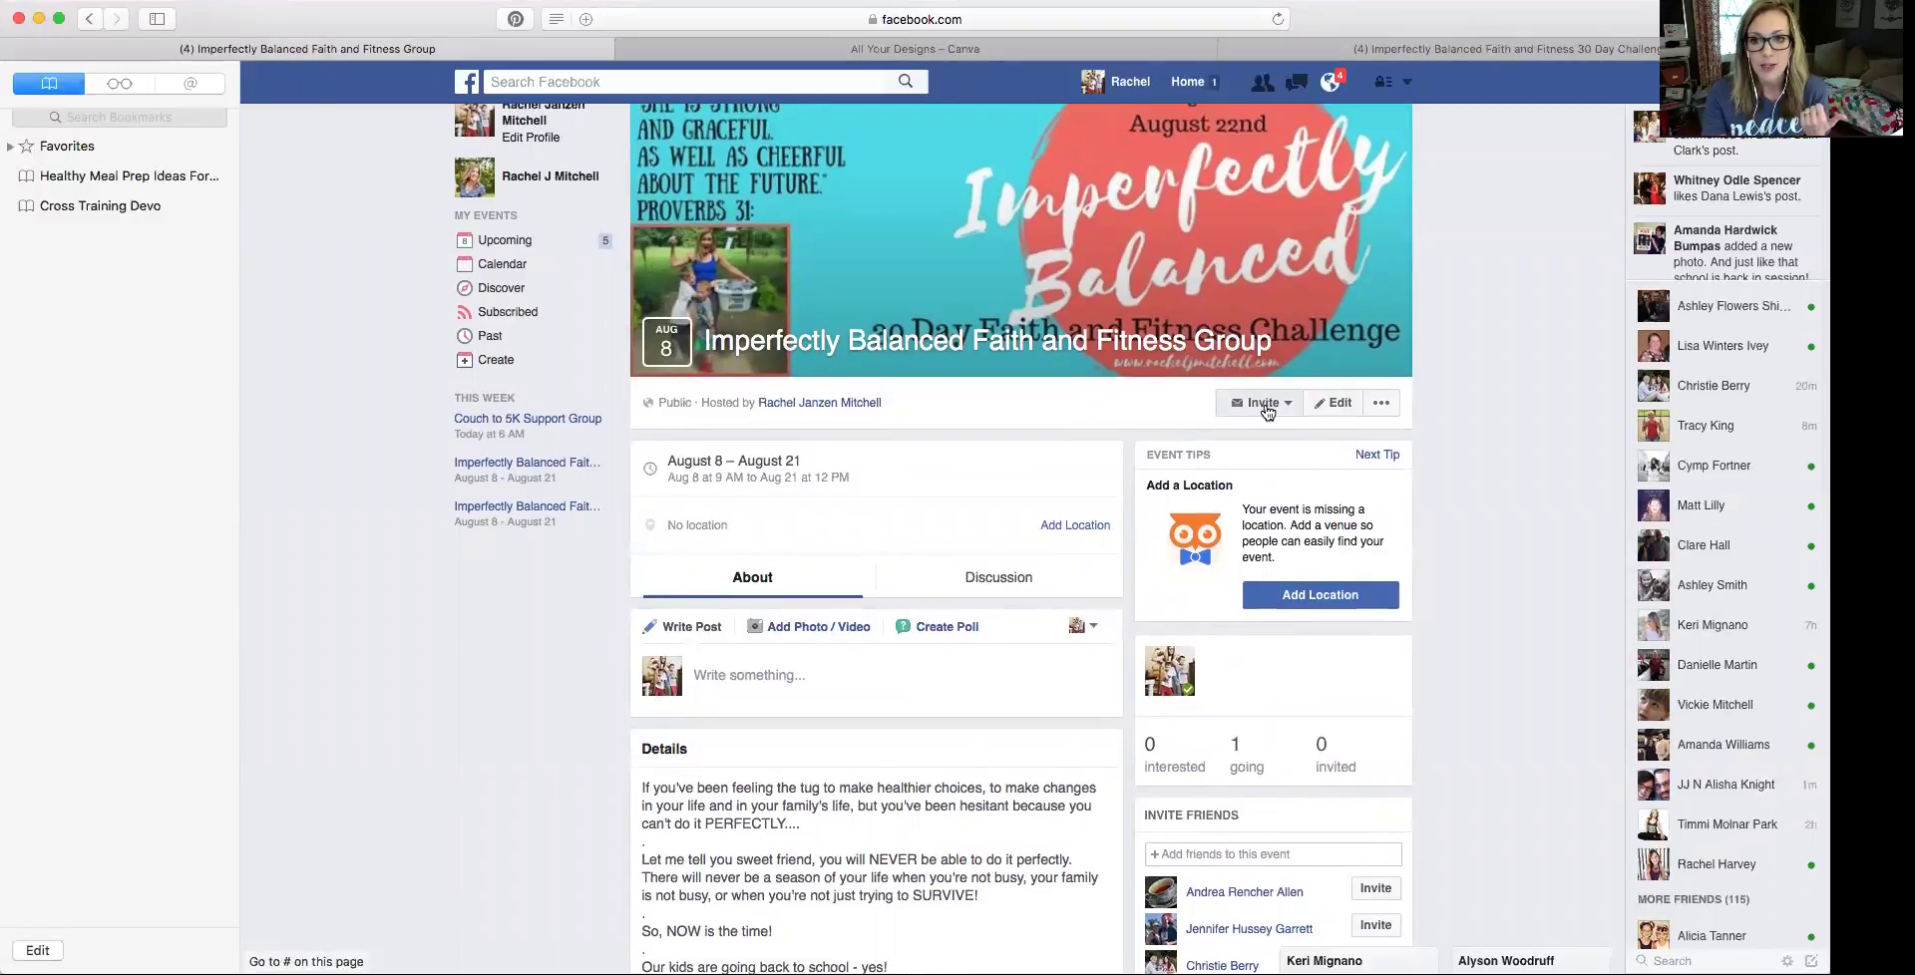
pyautogui.click(1265, 404)
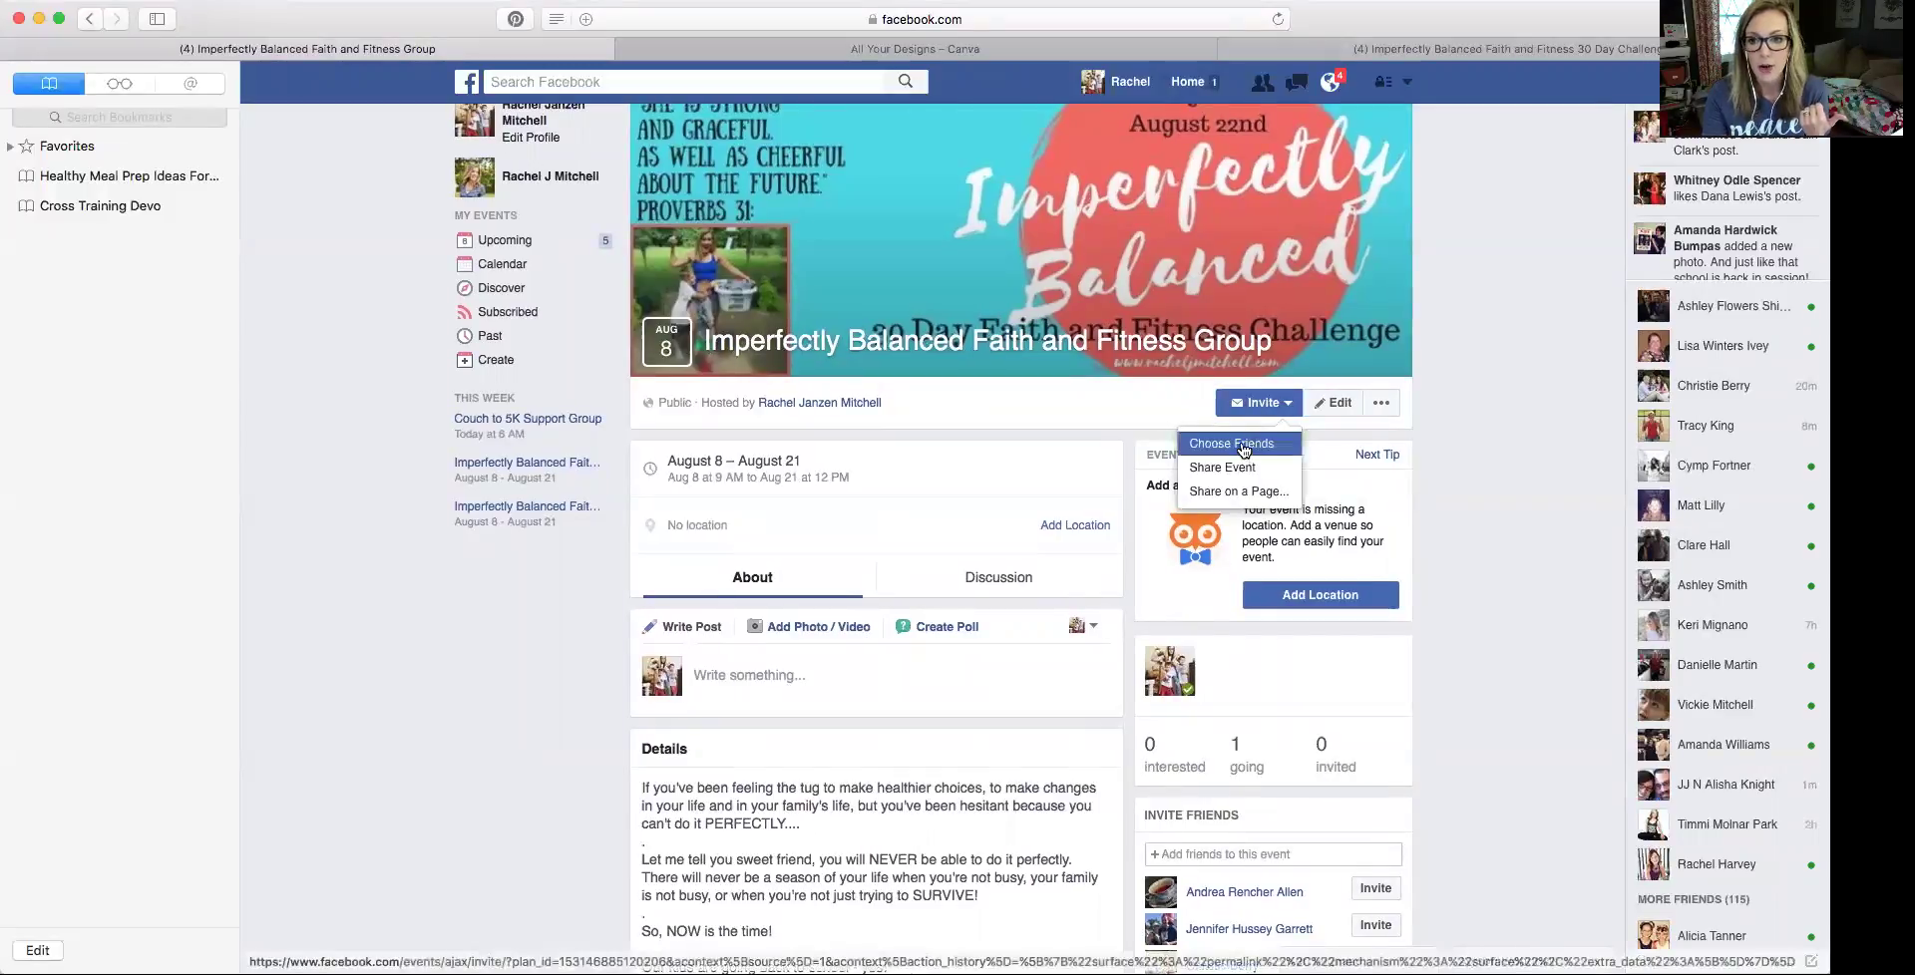
pyautogui.click(1244, 451)
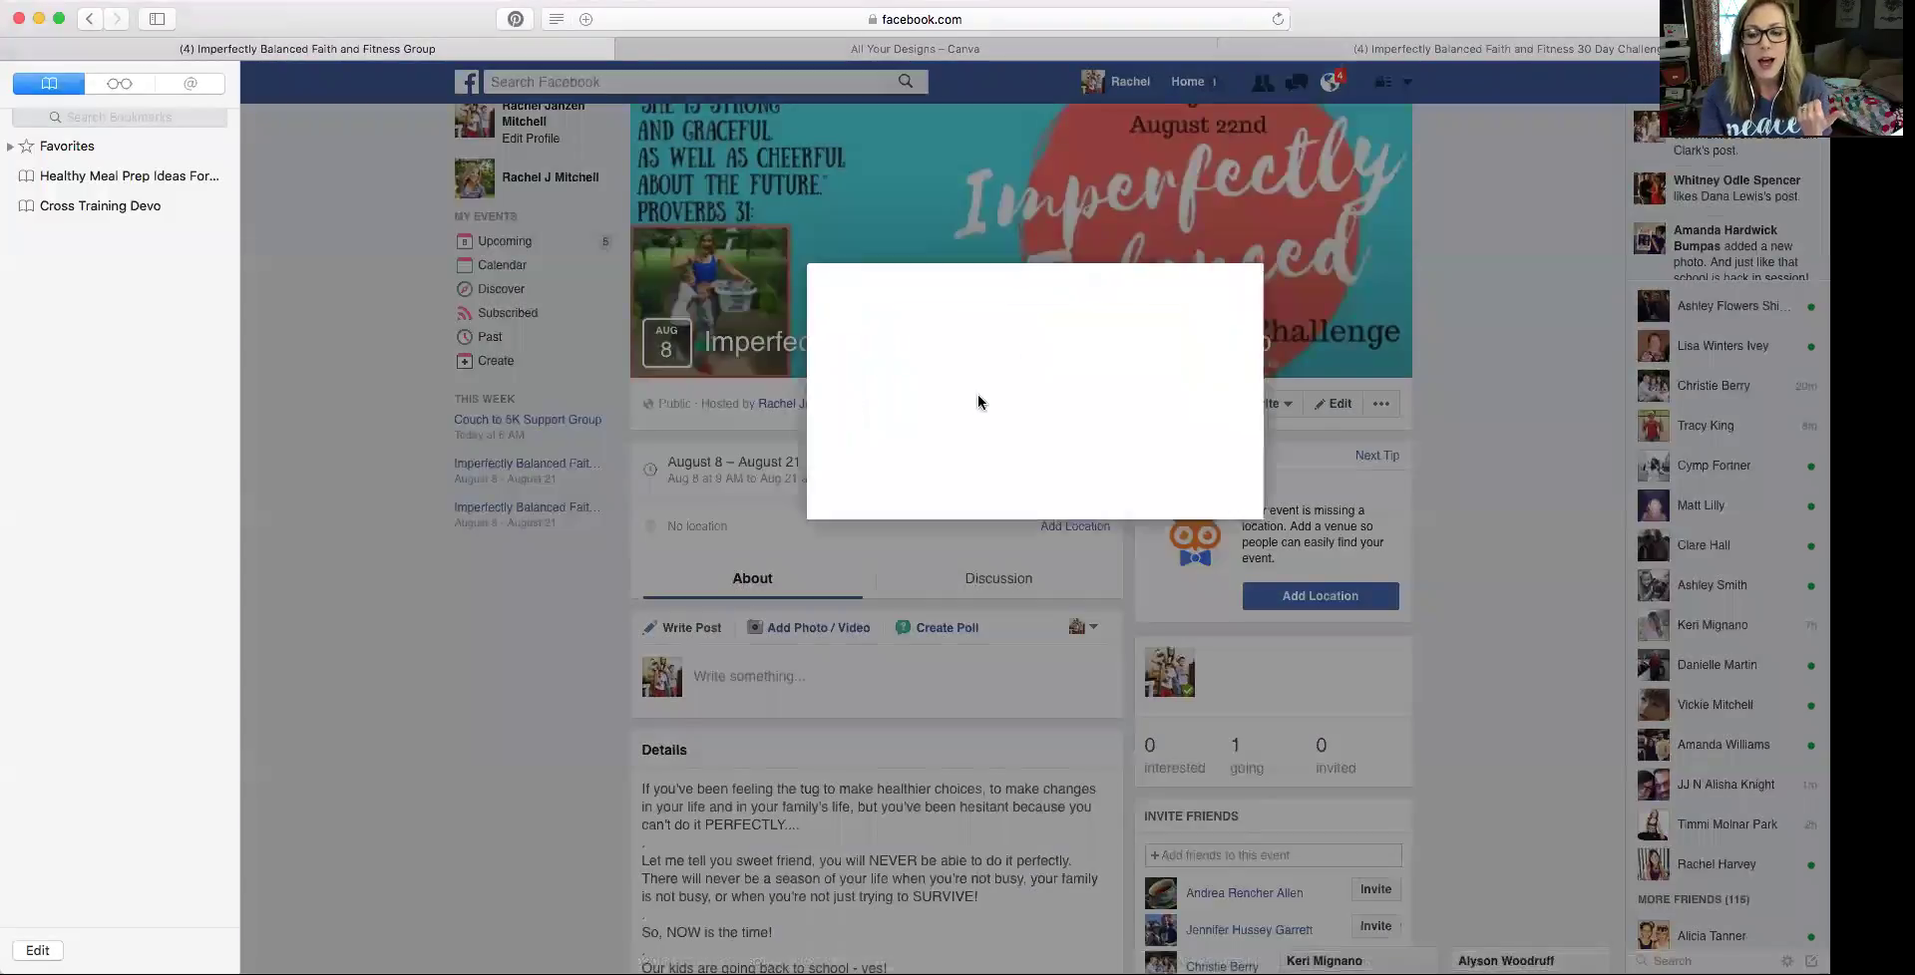
pyautogui.scroll(-1, 763, 419)
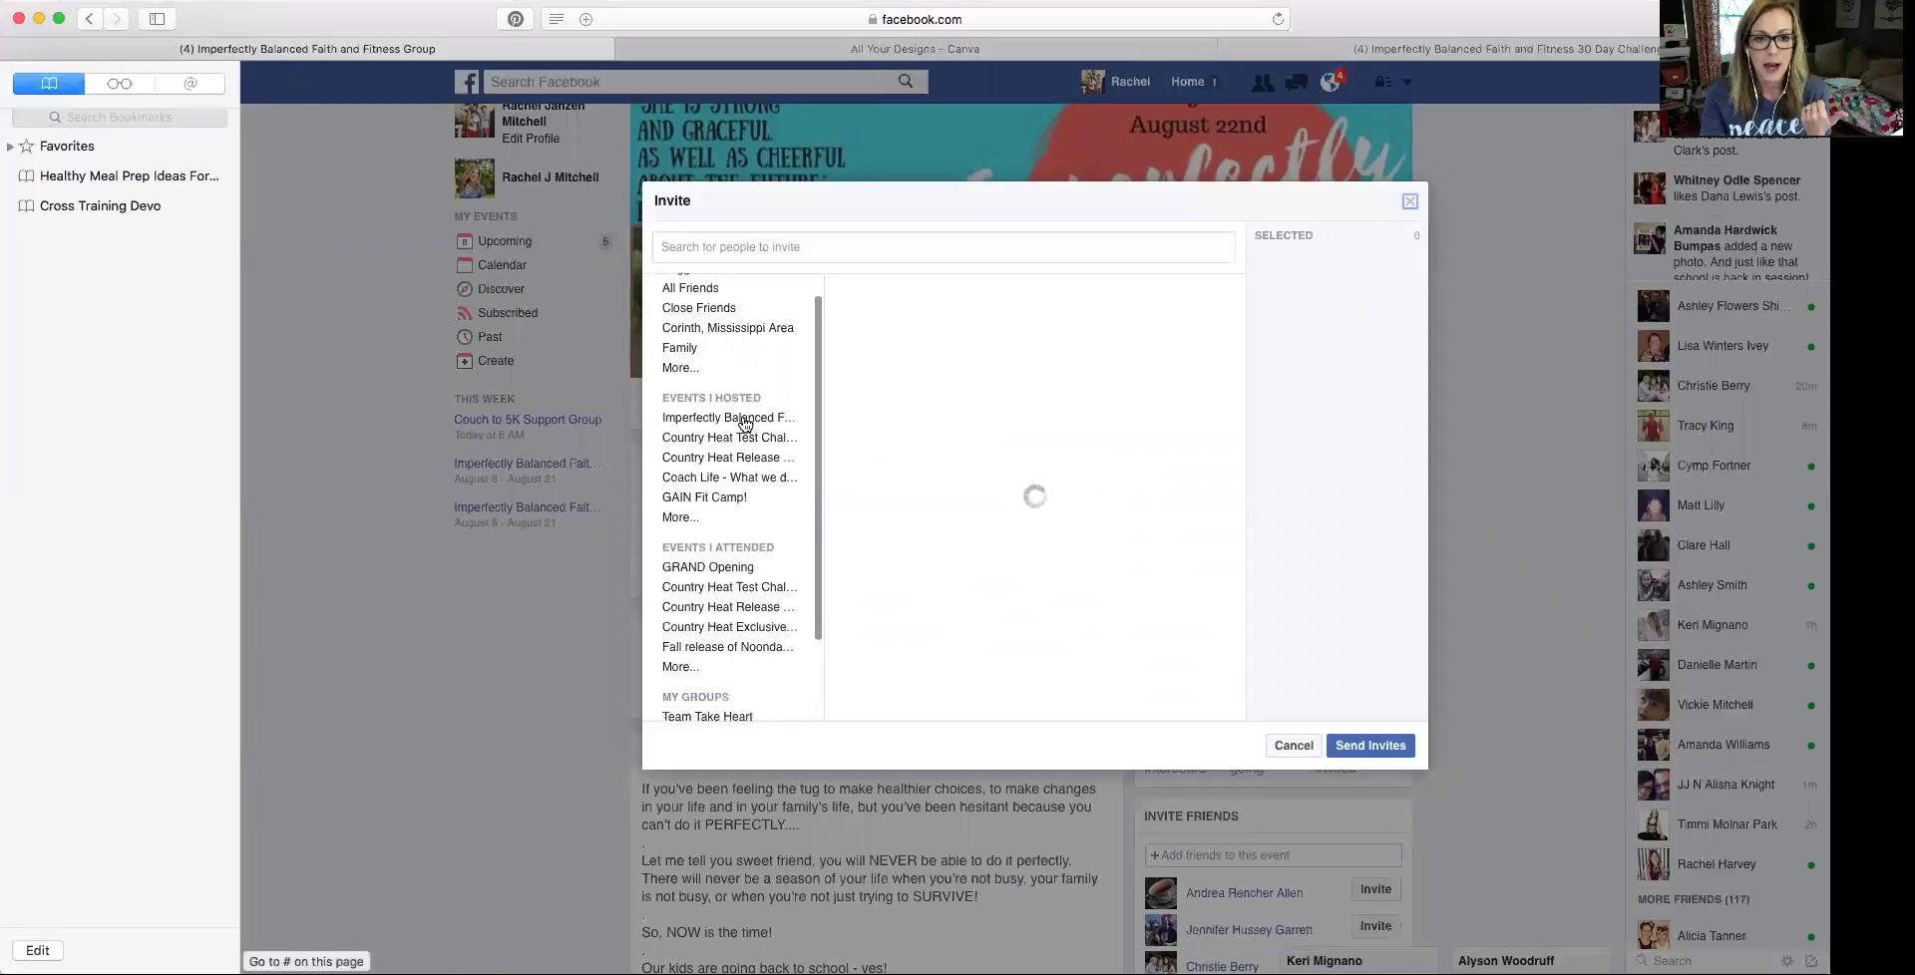
pyautogui.scroll(-1, 728, 468)
pyautogui.scroll(1, 723, 419)
pyautogui.scroll(-2, 718, 529)
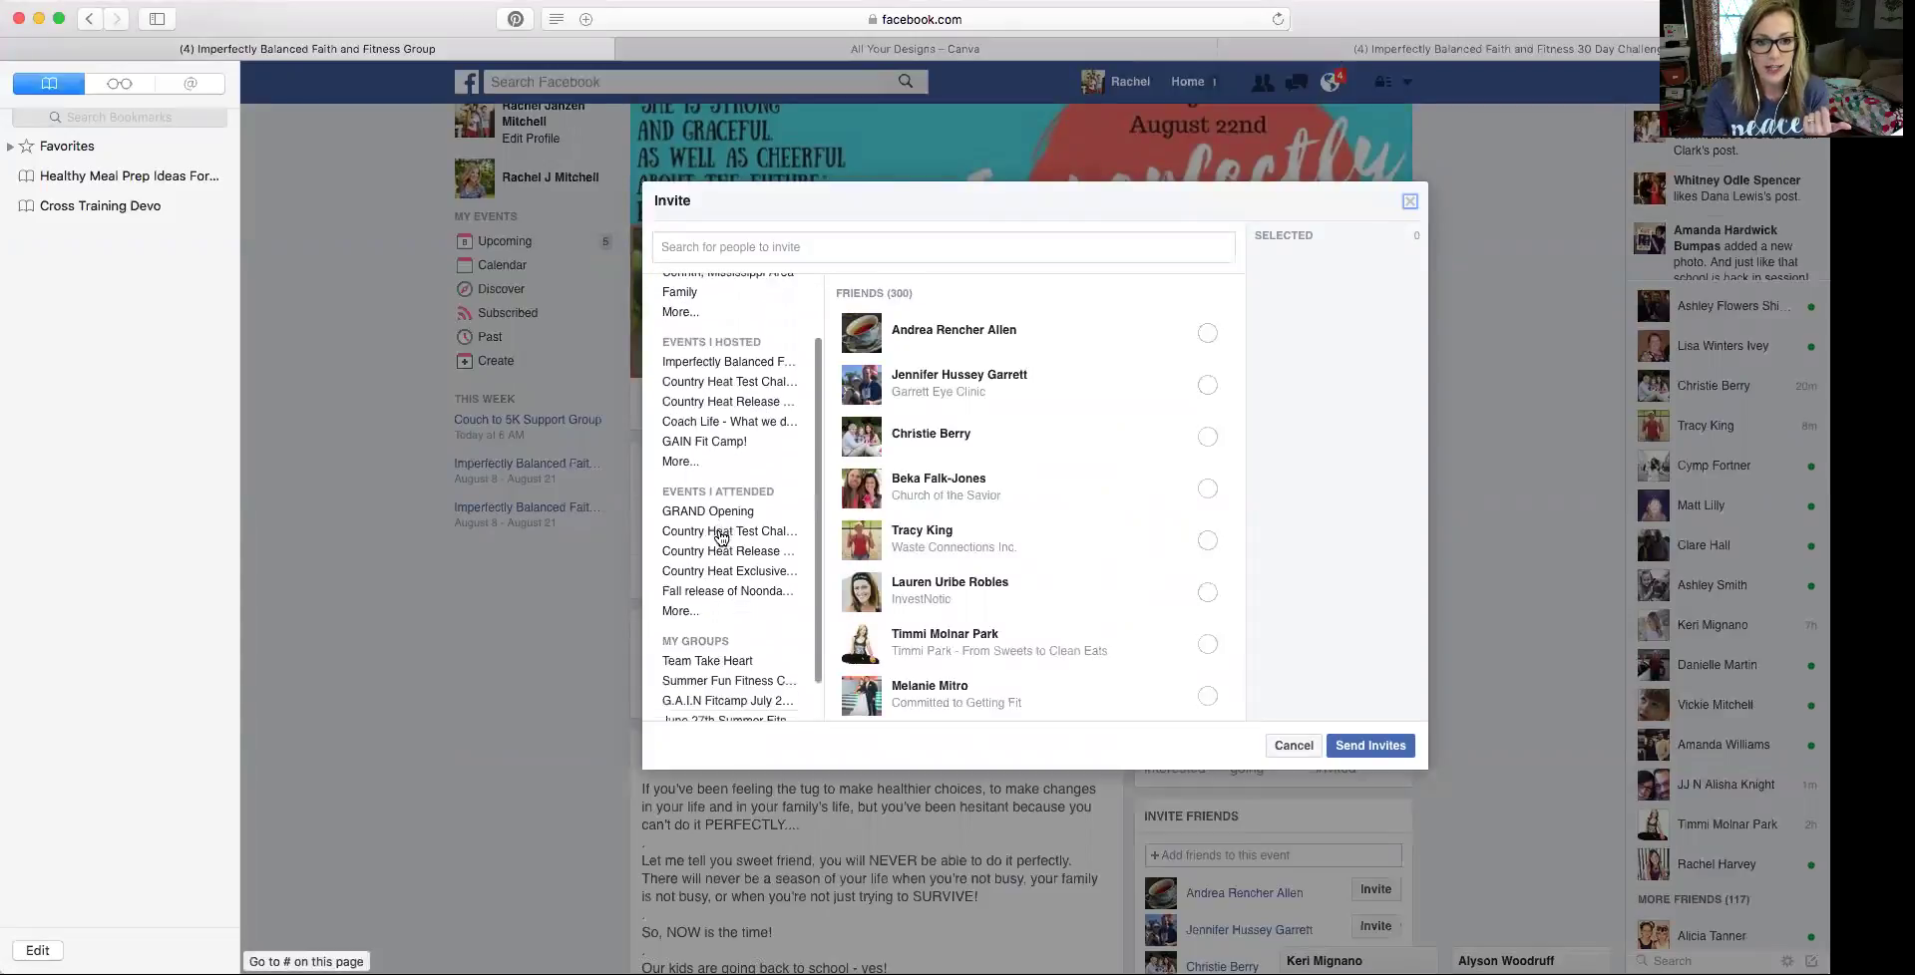
pyautogui.scroll(-3, 718, 526)
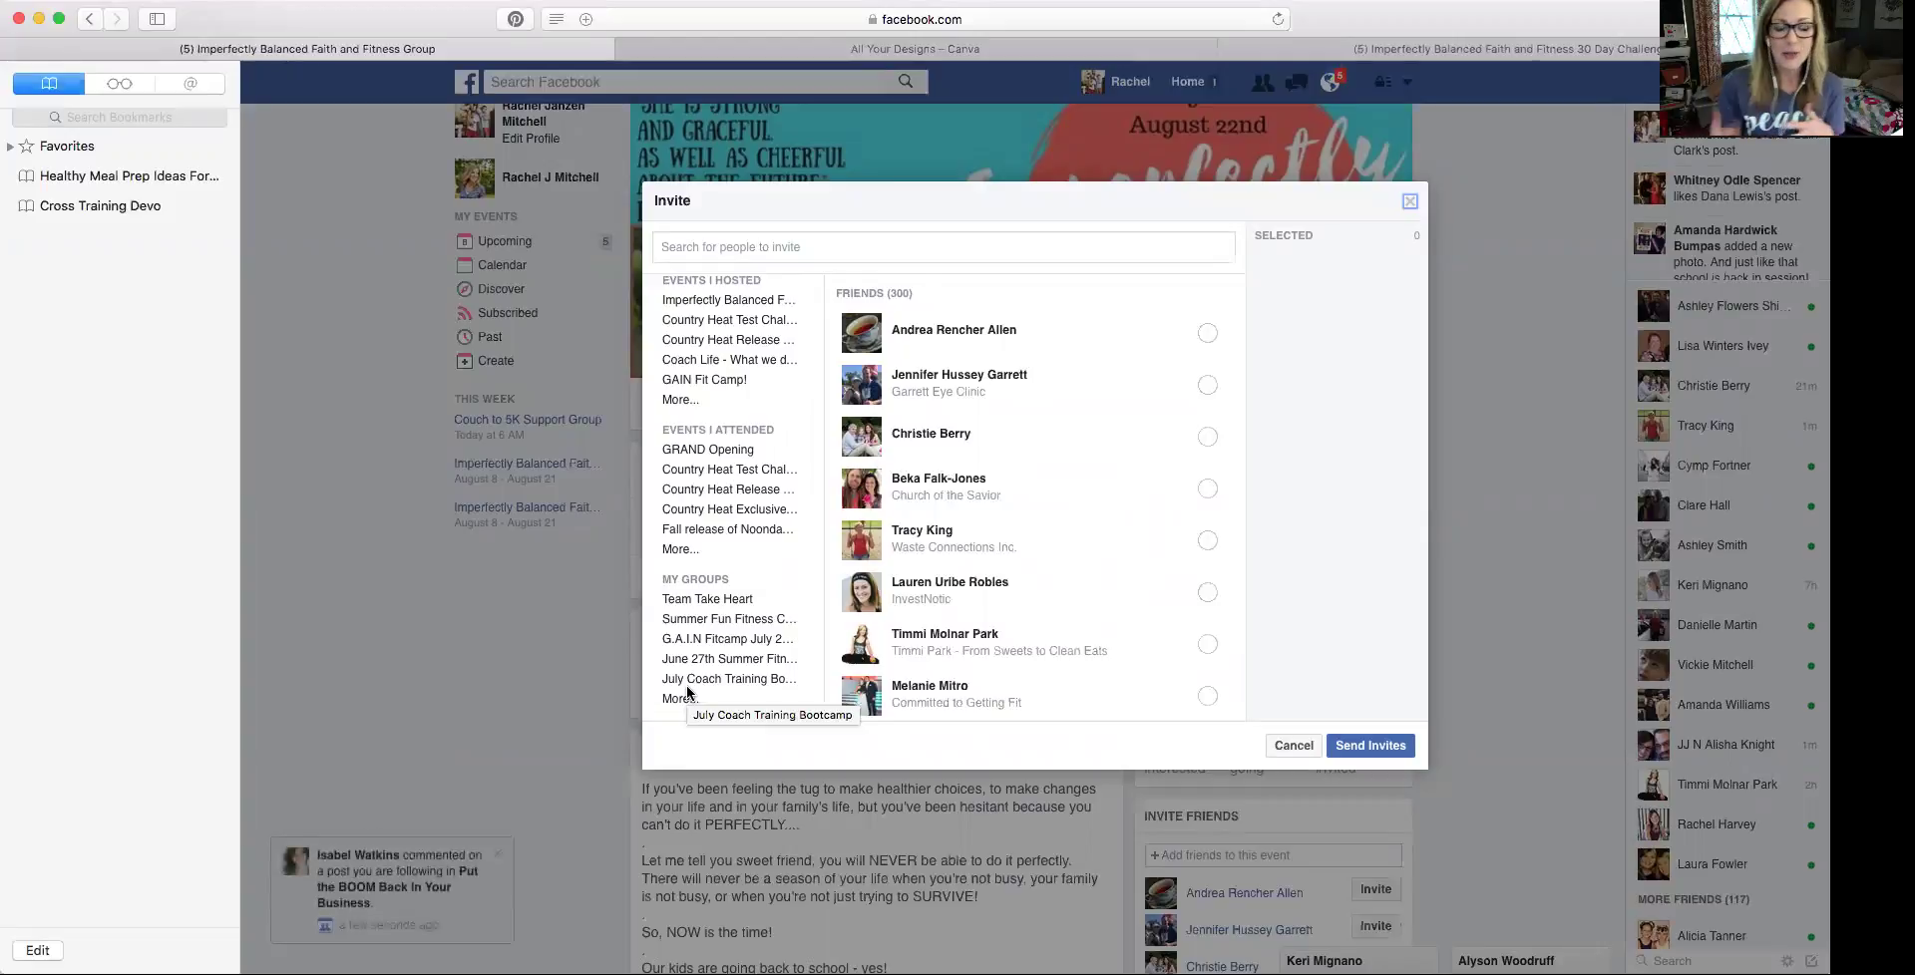
pyautogui.click(683, 698)
pyautogui.scroll(-3, 686, 698)
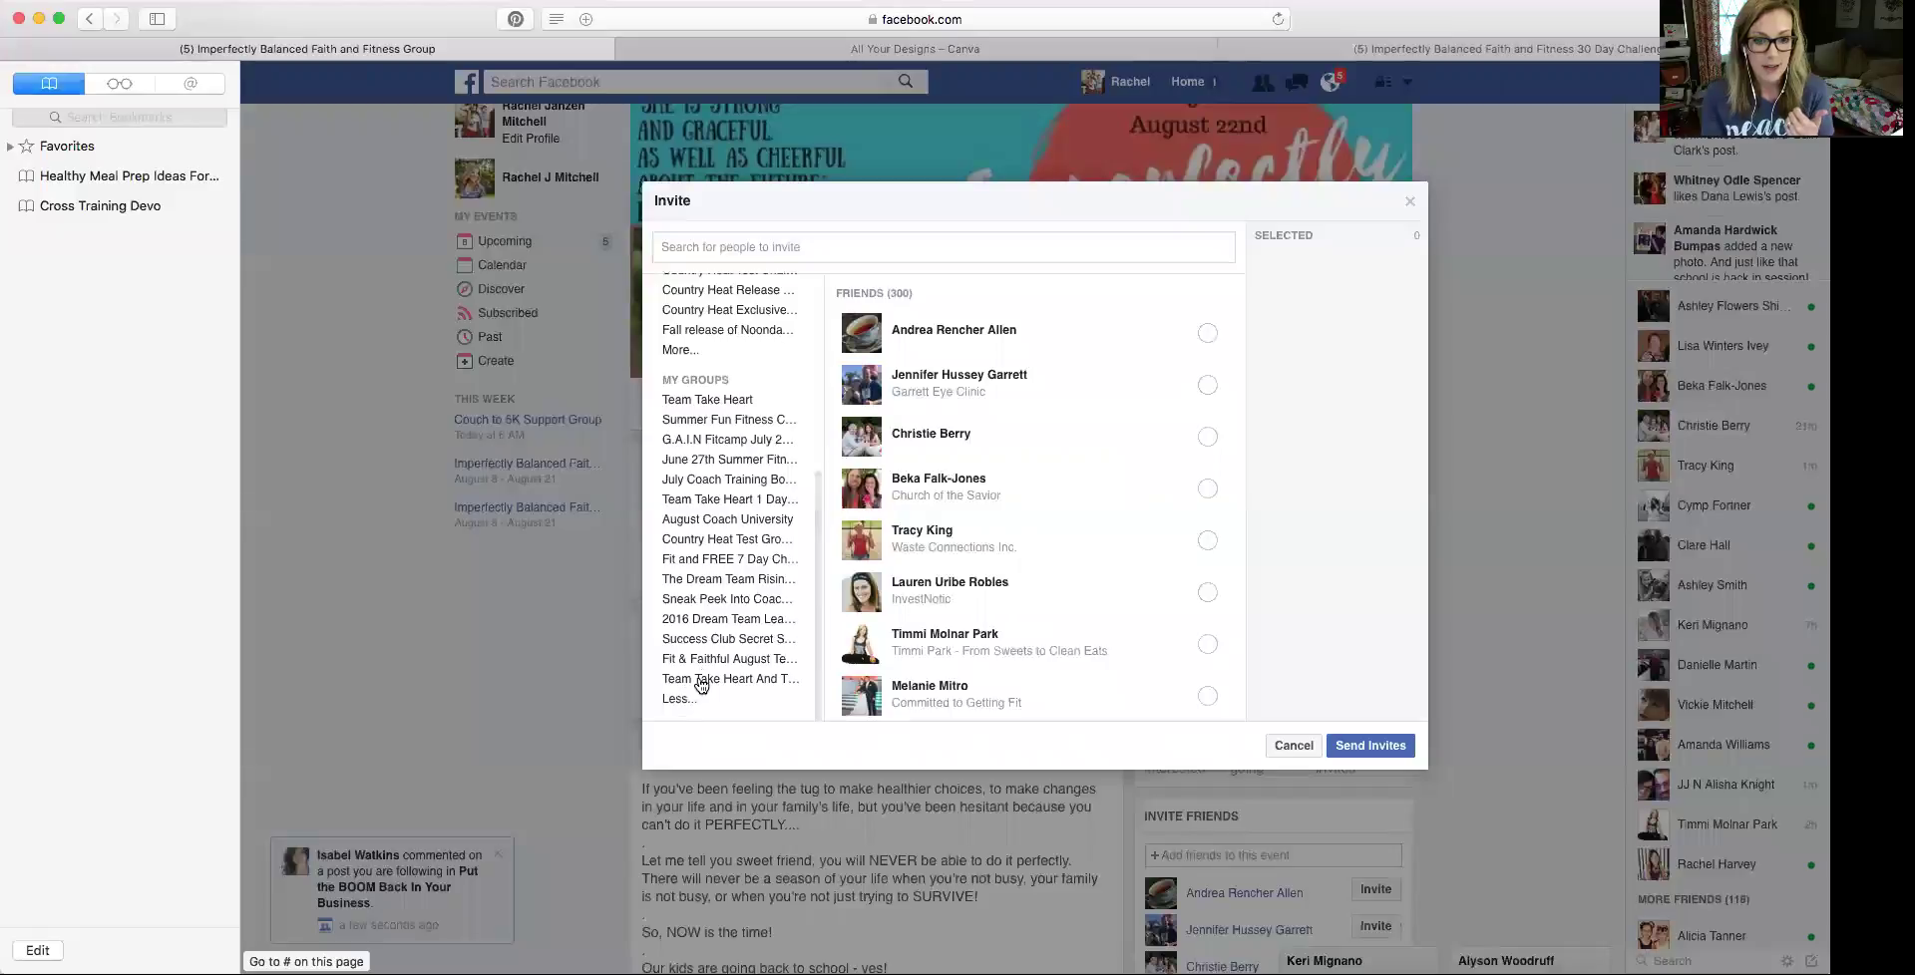
# Select all friends from the Fit and FREE 7 Day group and send them invites to the event
pyautogui.scroll(1, 698, 680)
pyautogui.scroll(-1, 699, 678)
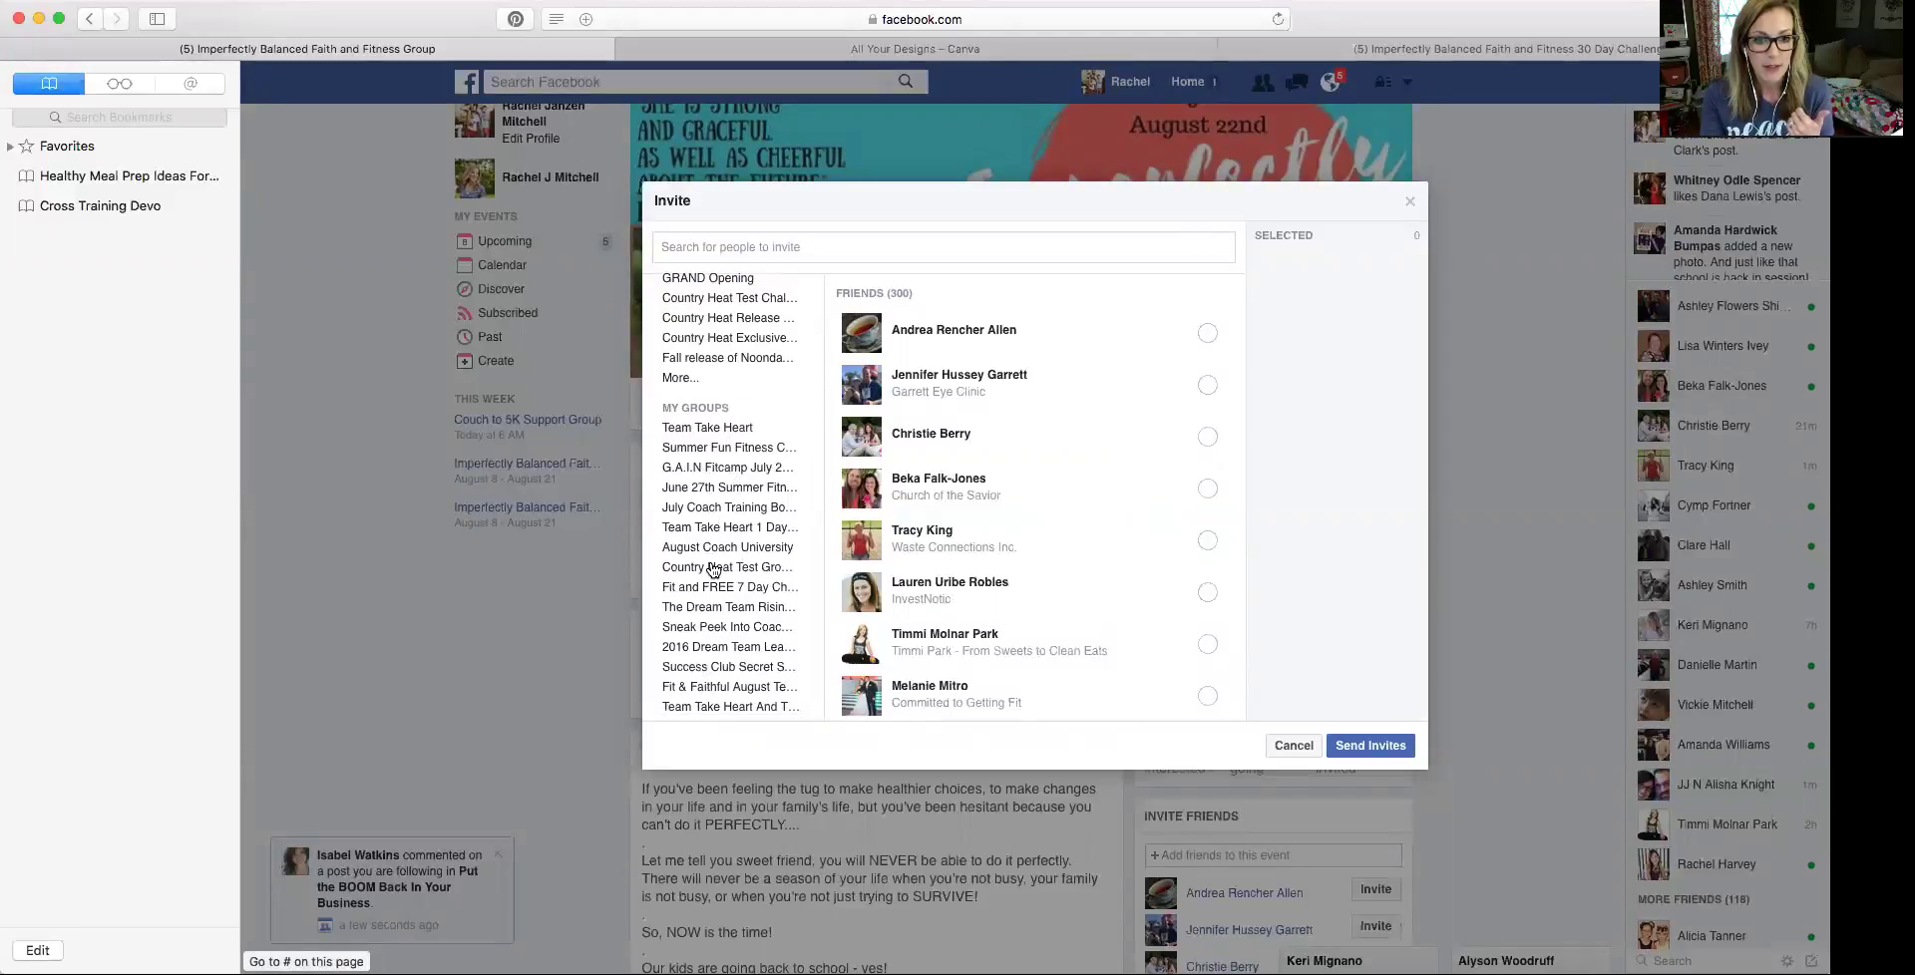
pyautogui.scroll(1, 714, 584)
pyautogui.click(736, 589)
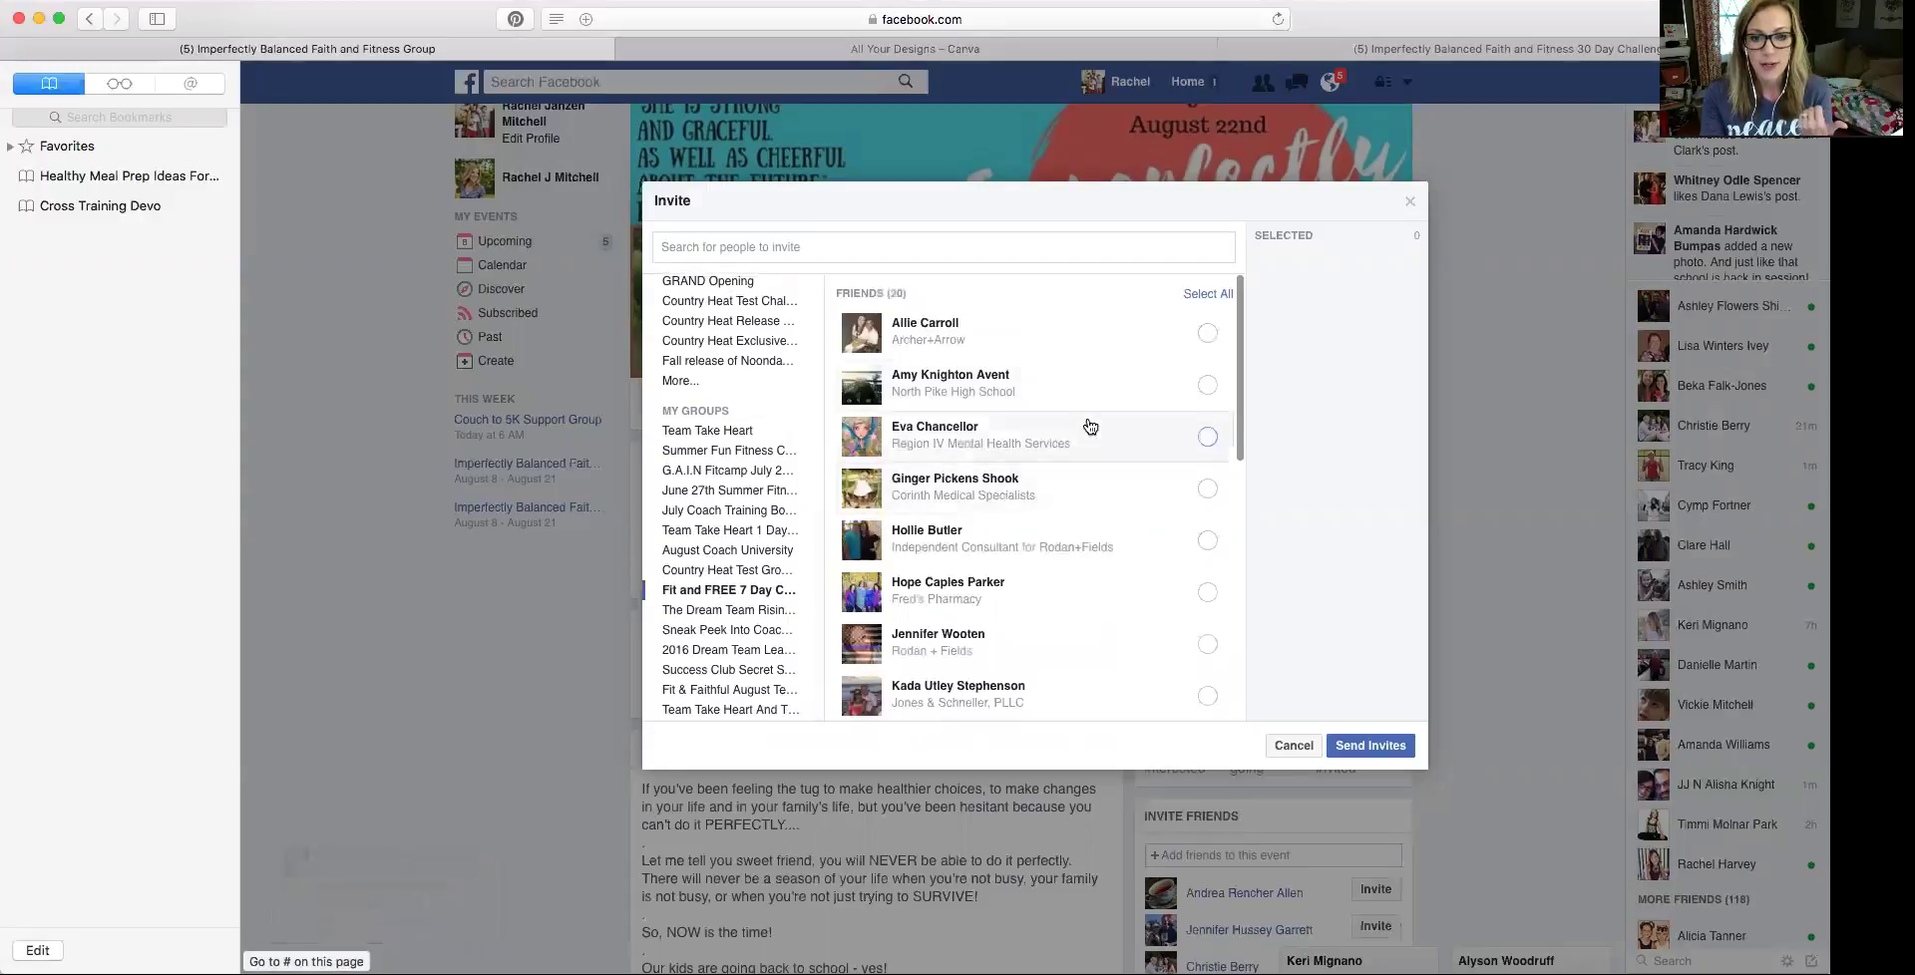
pyautogui.click(1209, 295)
pyautogui.scroll(-3, 1187, 449)
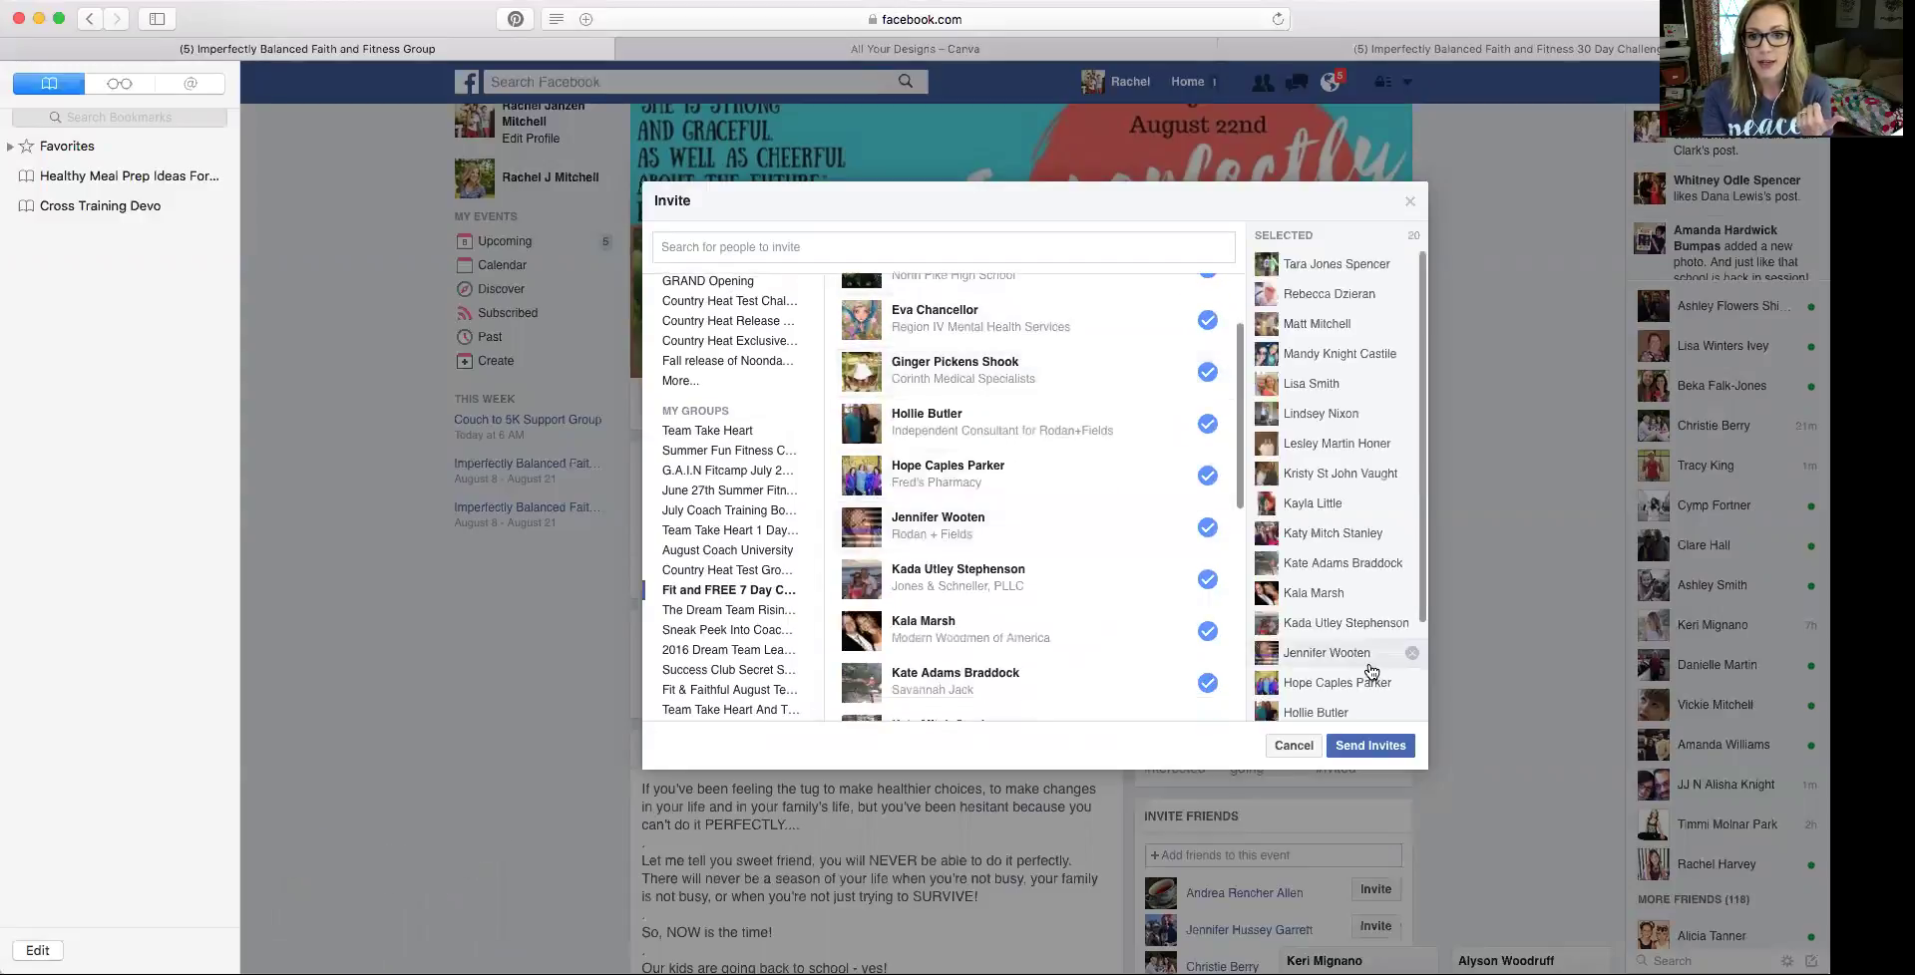
pyautogui.click(1372, 748)
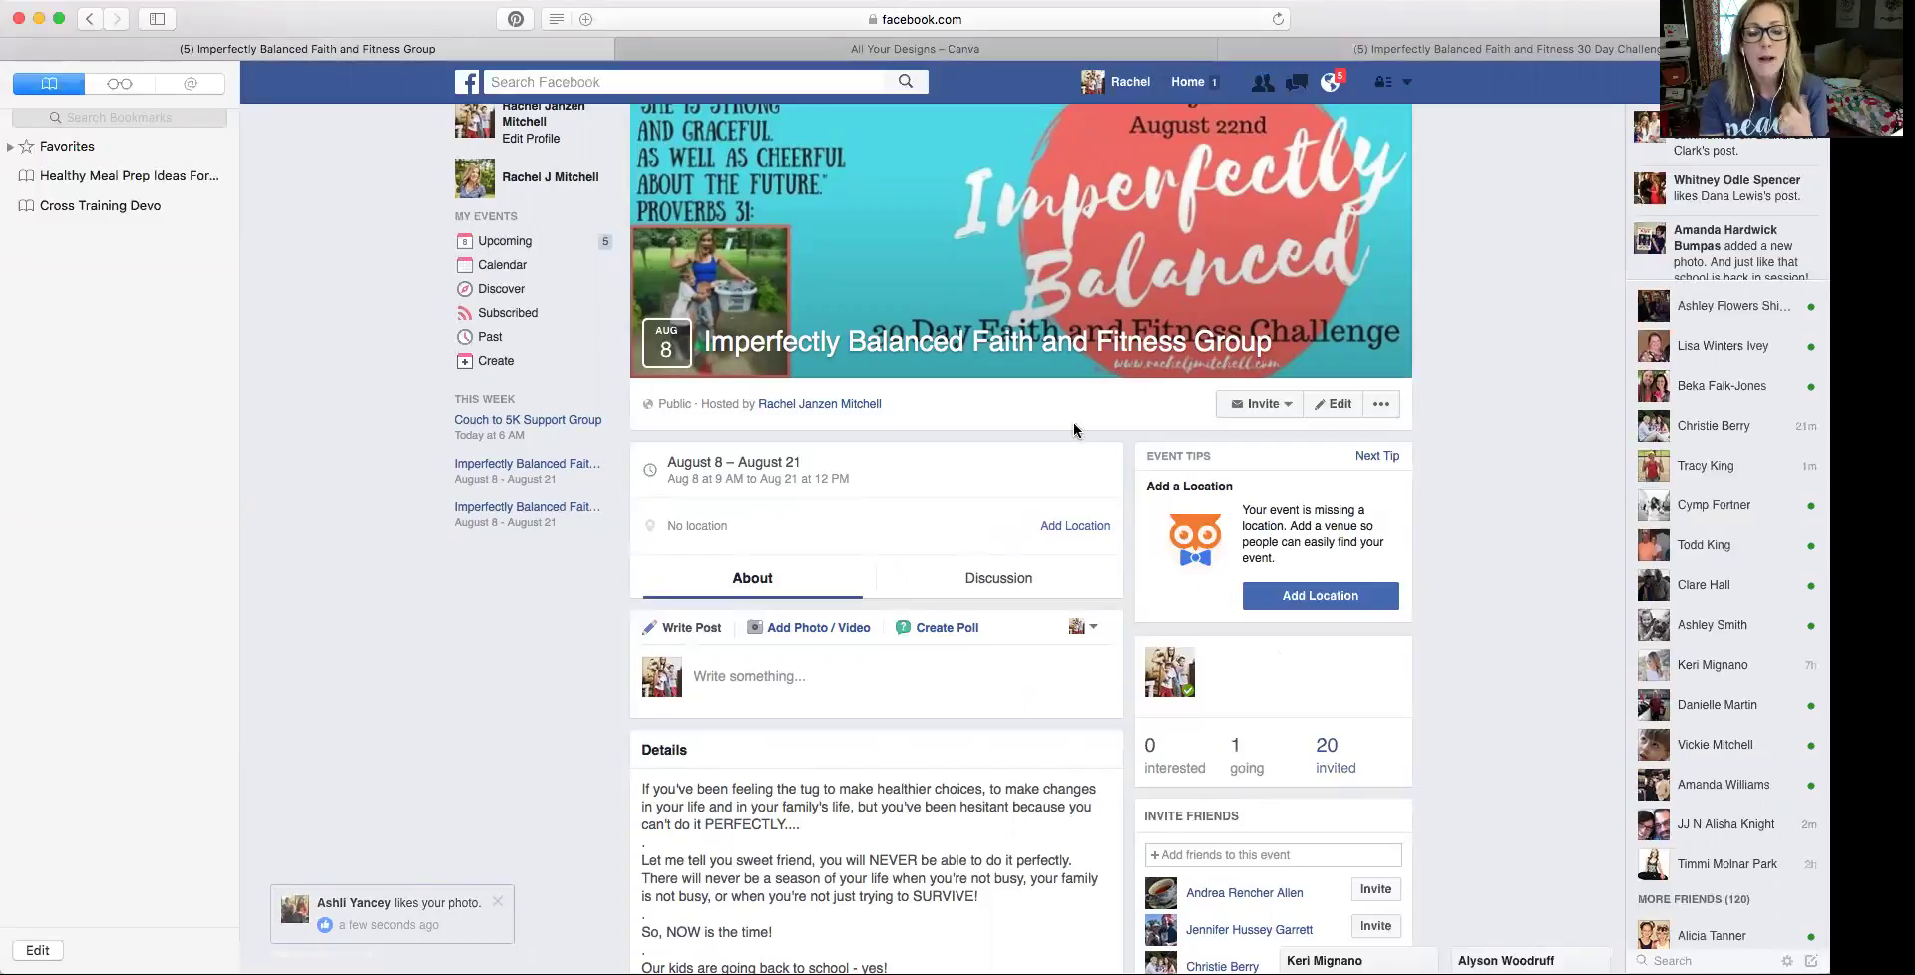
# Switch to Canva and start a Facebook Cover design using the free pink "CLIMB HIGH" mountain layout
pyautogui.scroll(1, 949, 245)
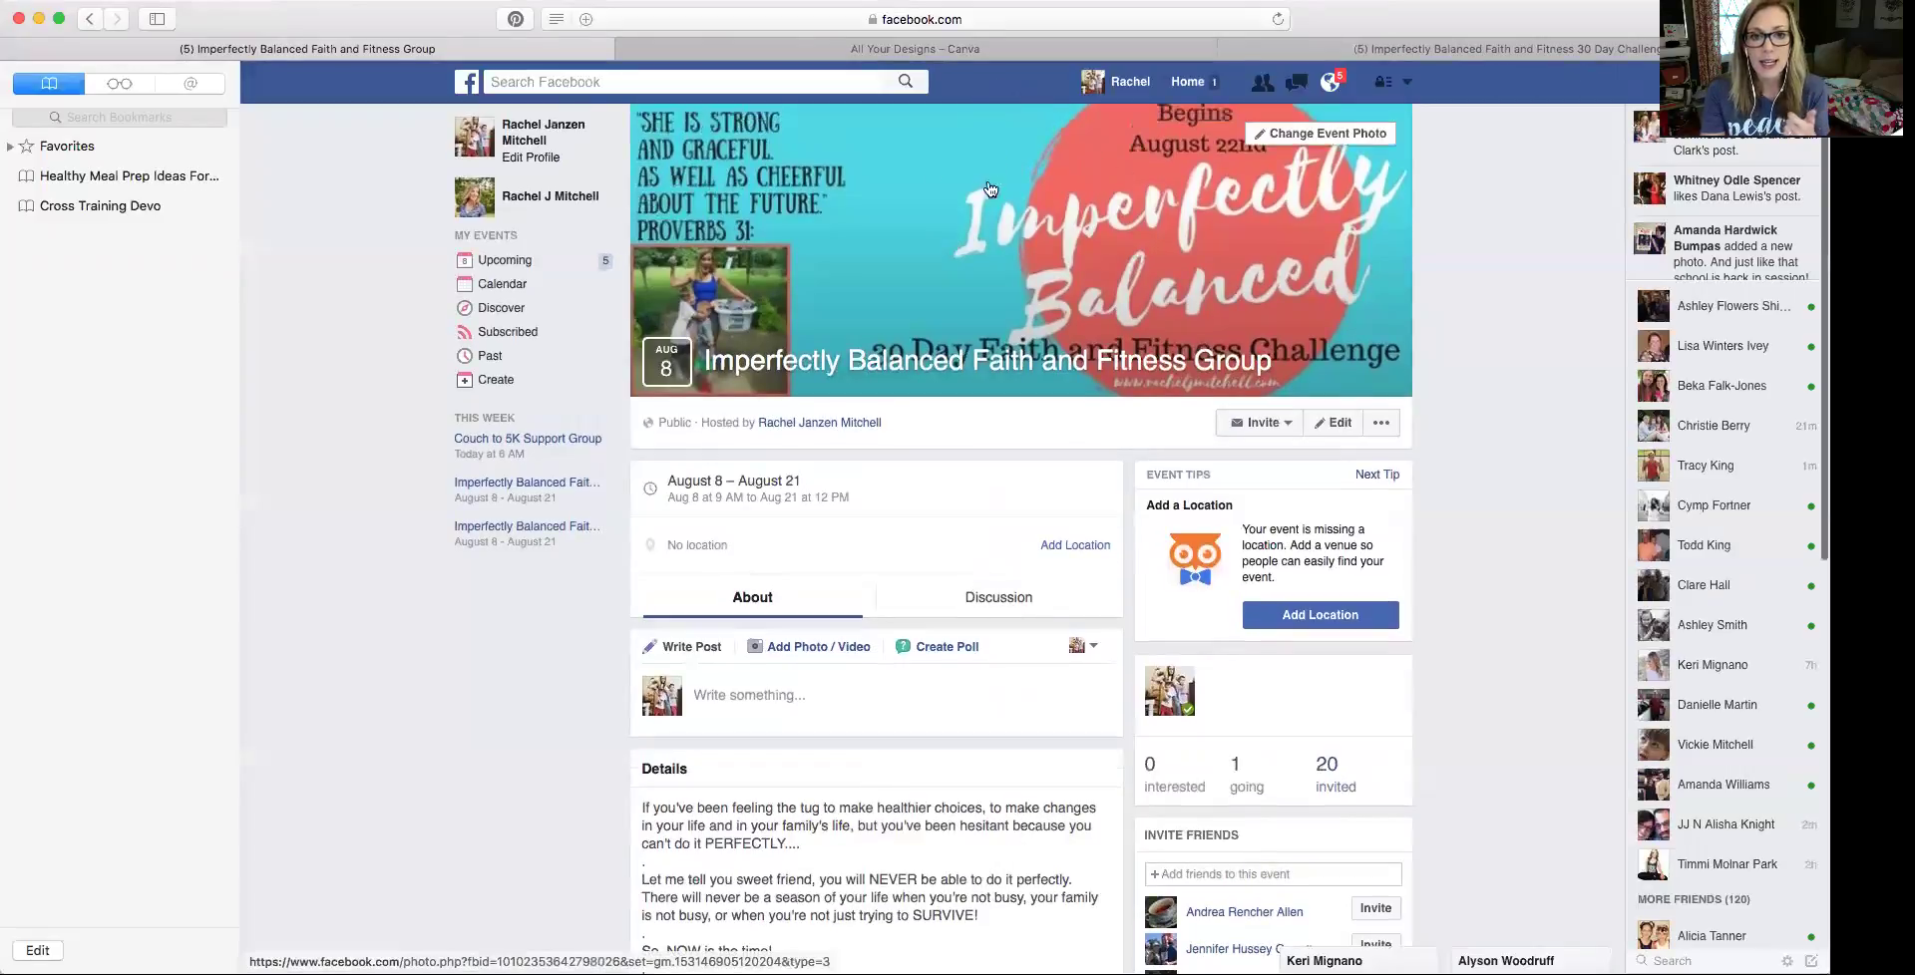
pyautogui.click(964, 45)
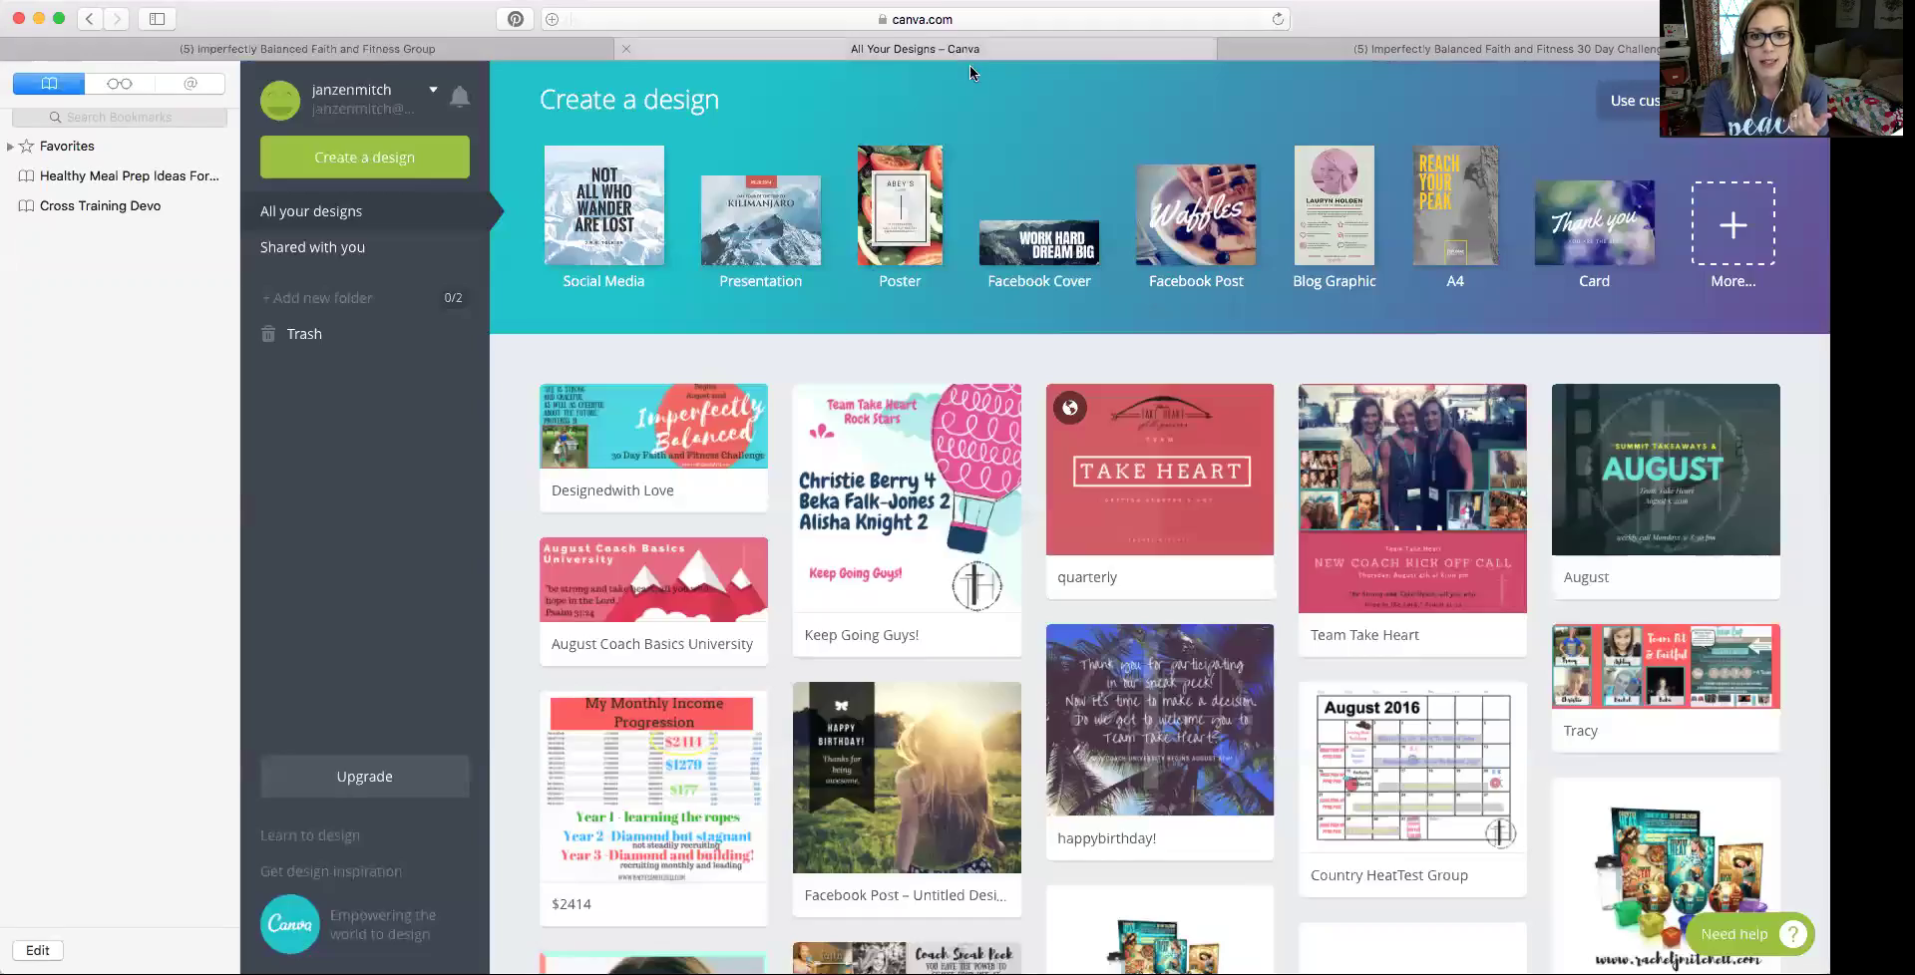
pyautogui.click(1042, 256)
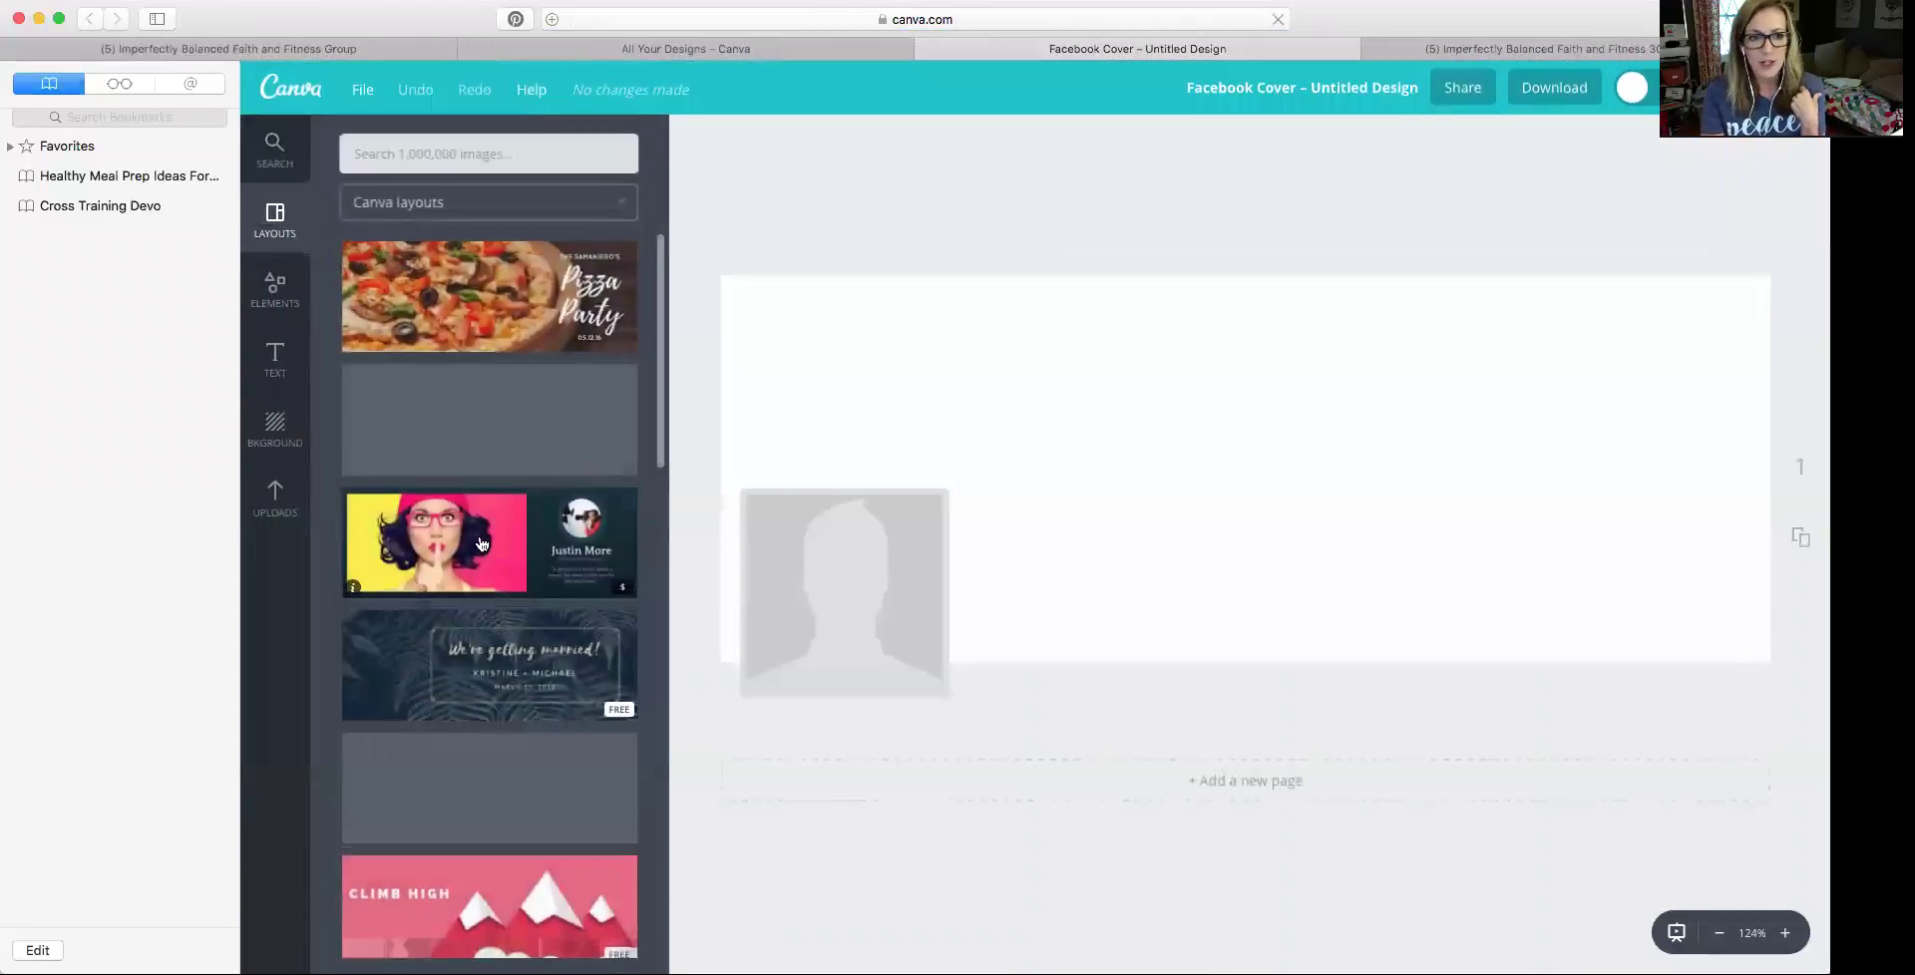
pyautogui.scroll(-3, 478, 548)
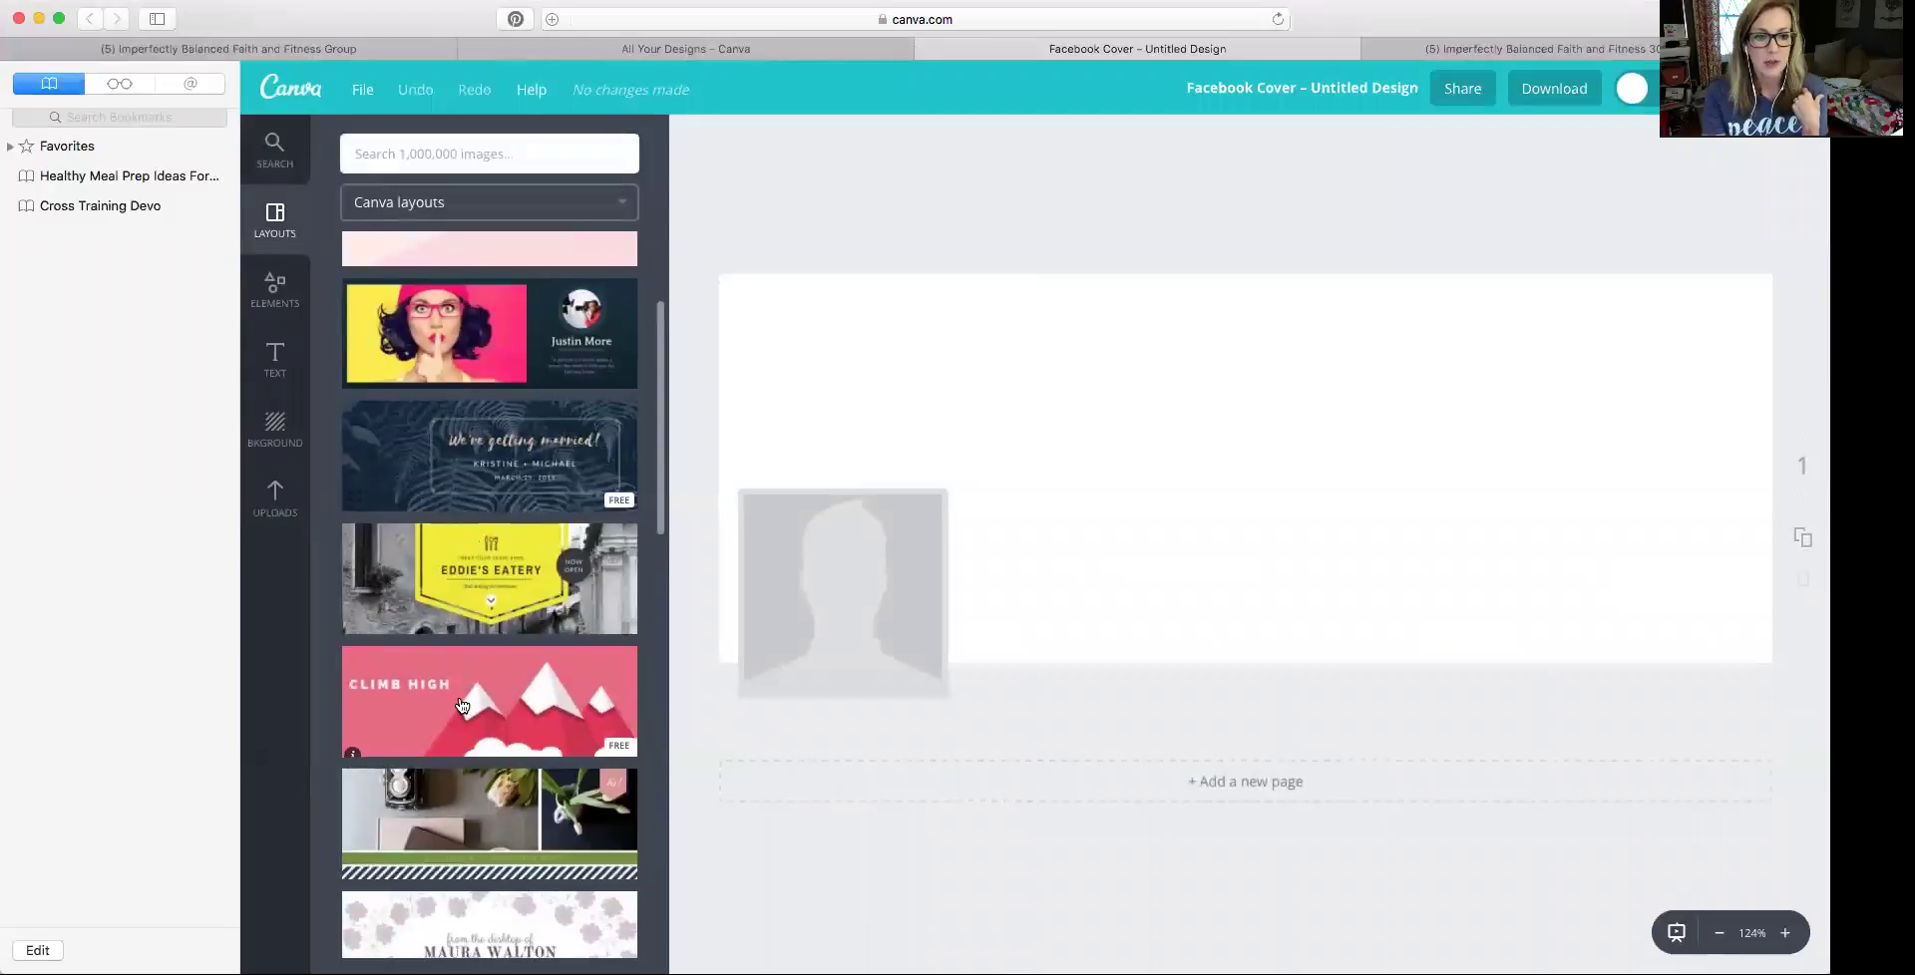
pyautogui.click(489, 698)
# Replace the cover's "CLIMB HIGH" heading with "Imperfectly Balanced"
pyautogui.click(942, 417)
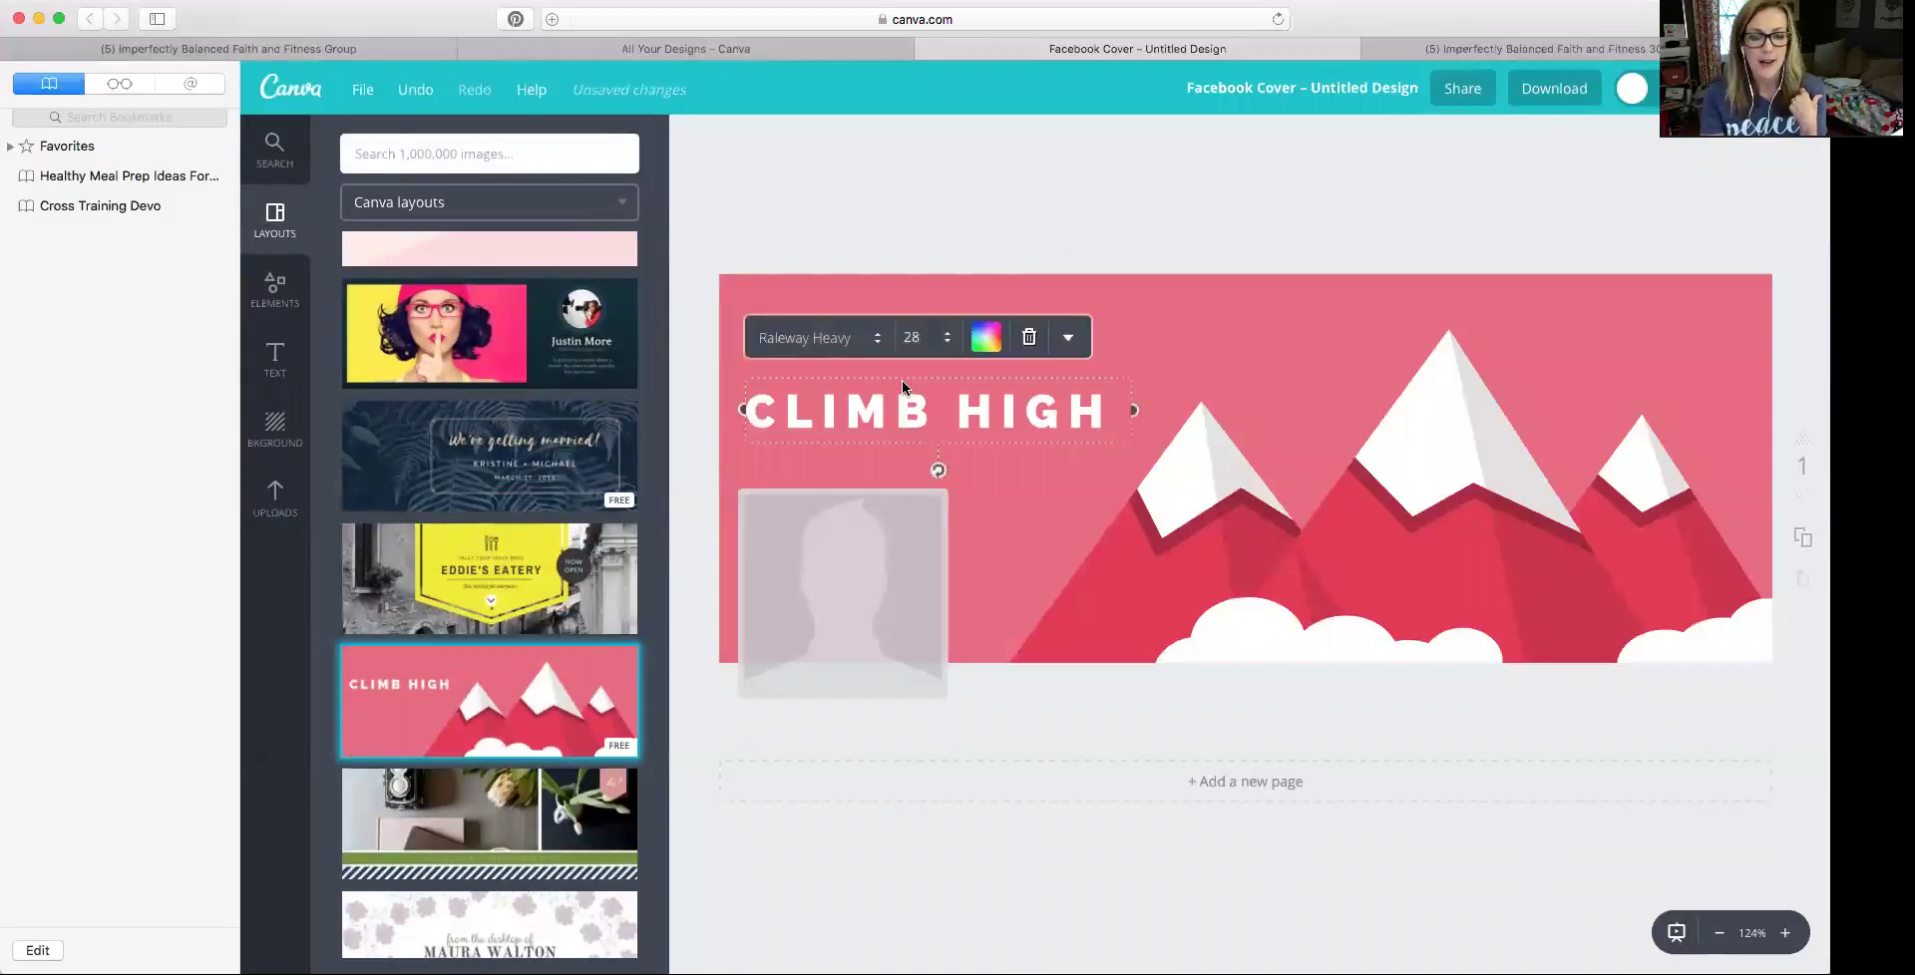
pyautogui.moveTo(1133, 410); pyautogui.dragTo(746, 410)
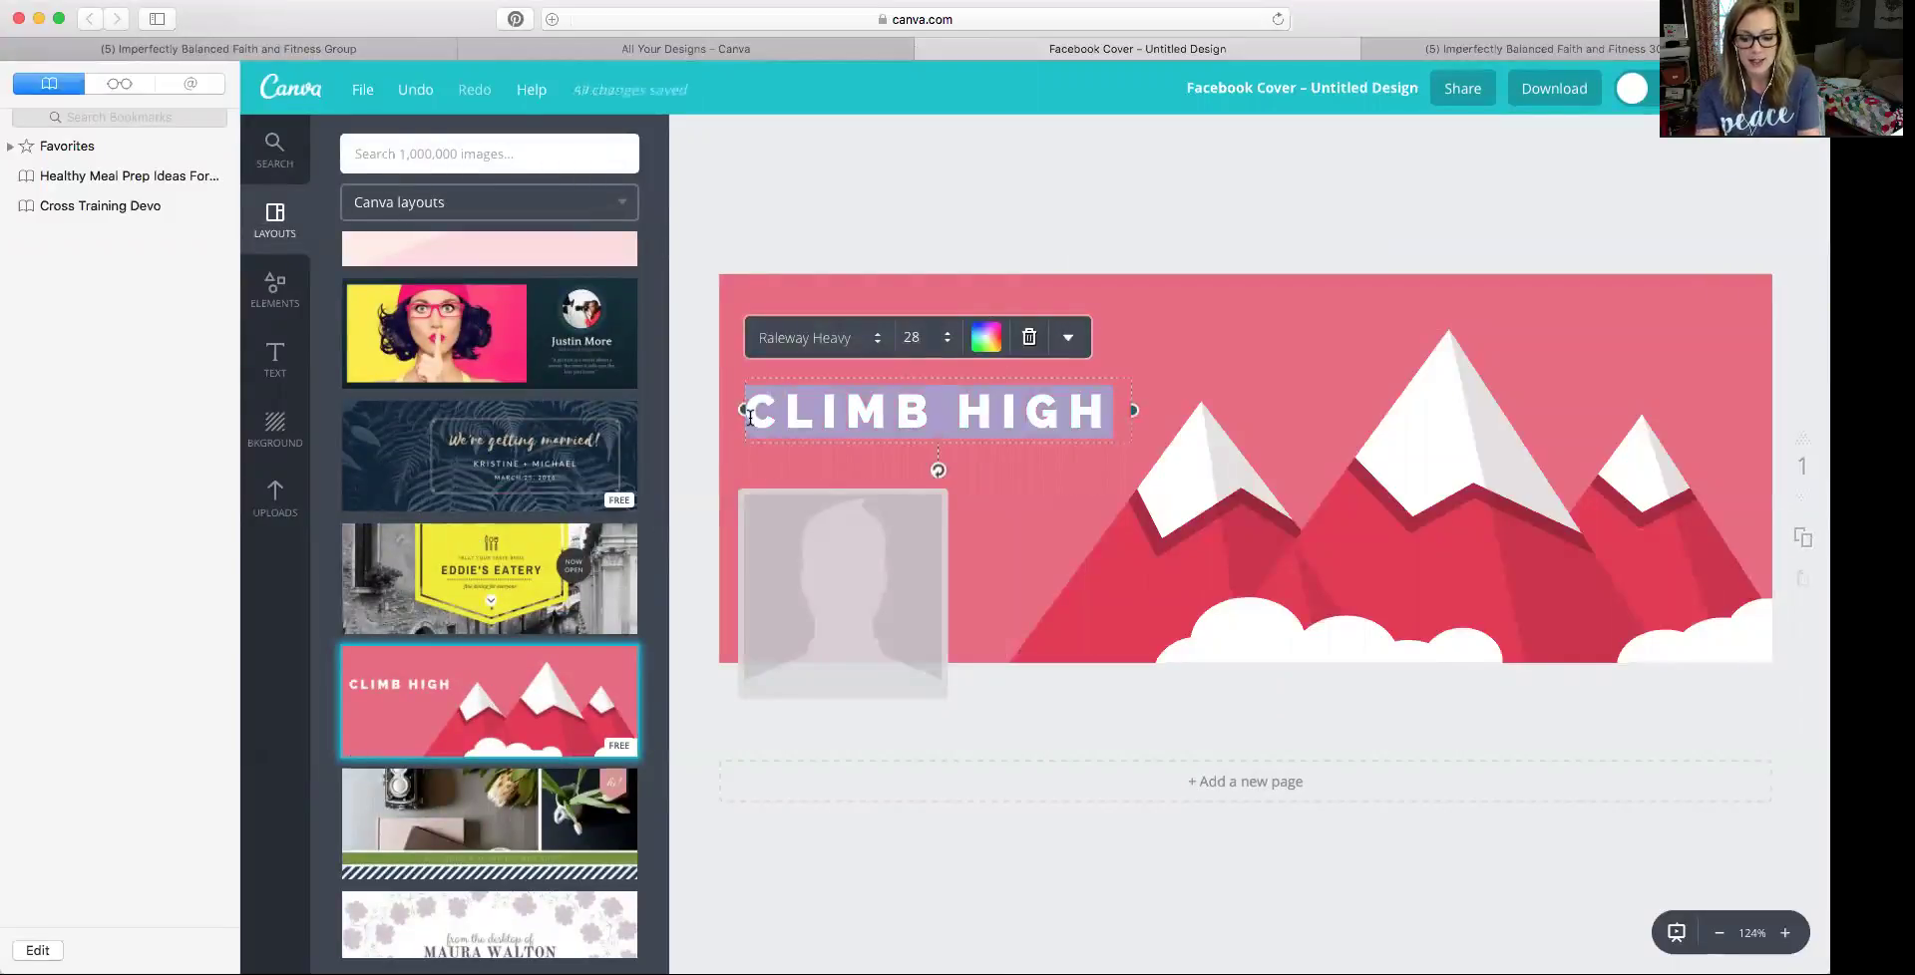
pyautogui.write('Imperfec')
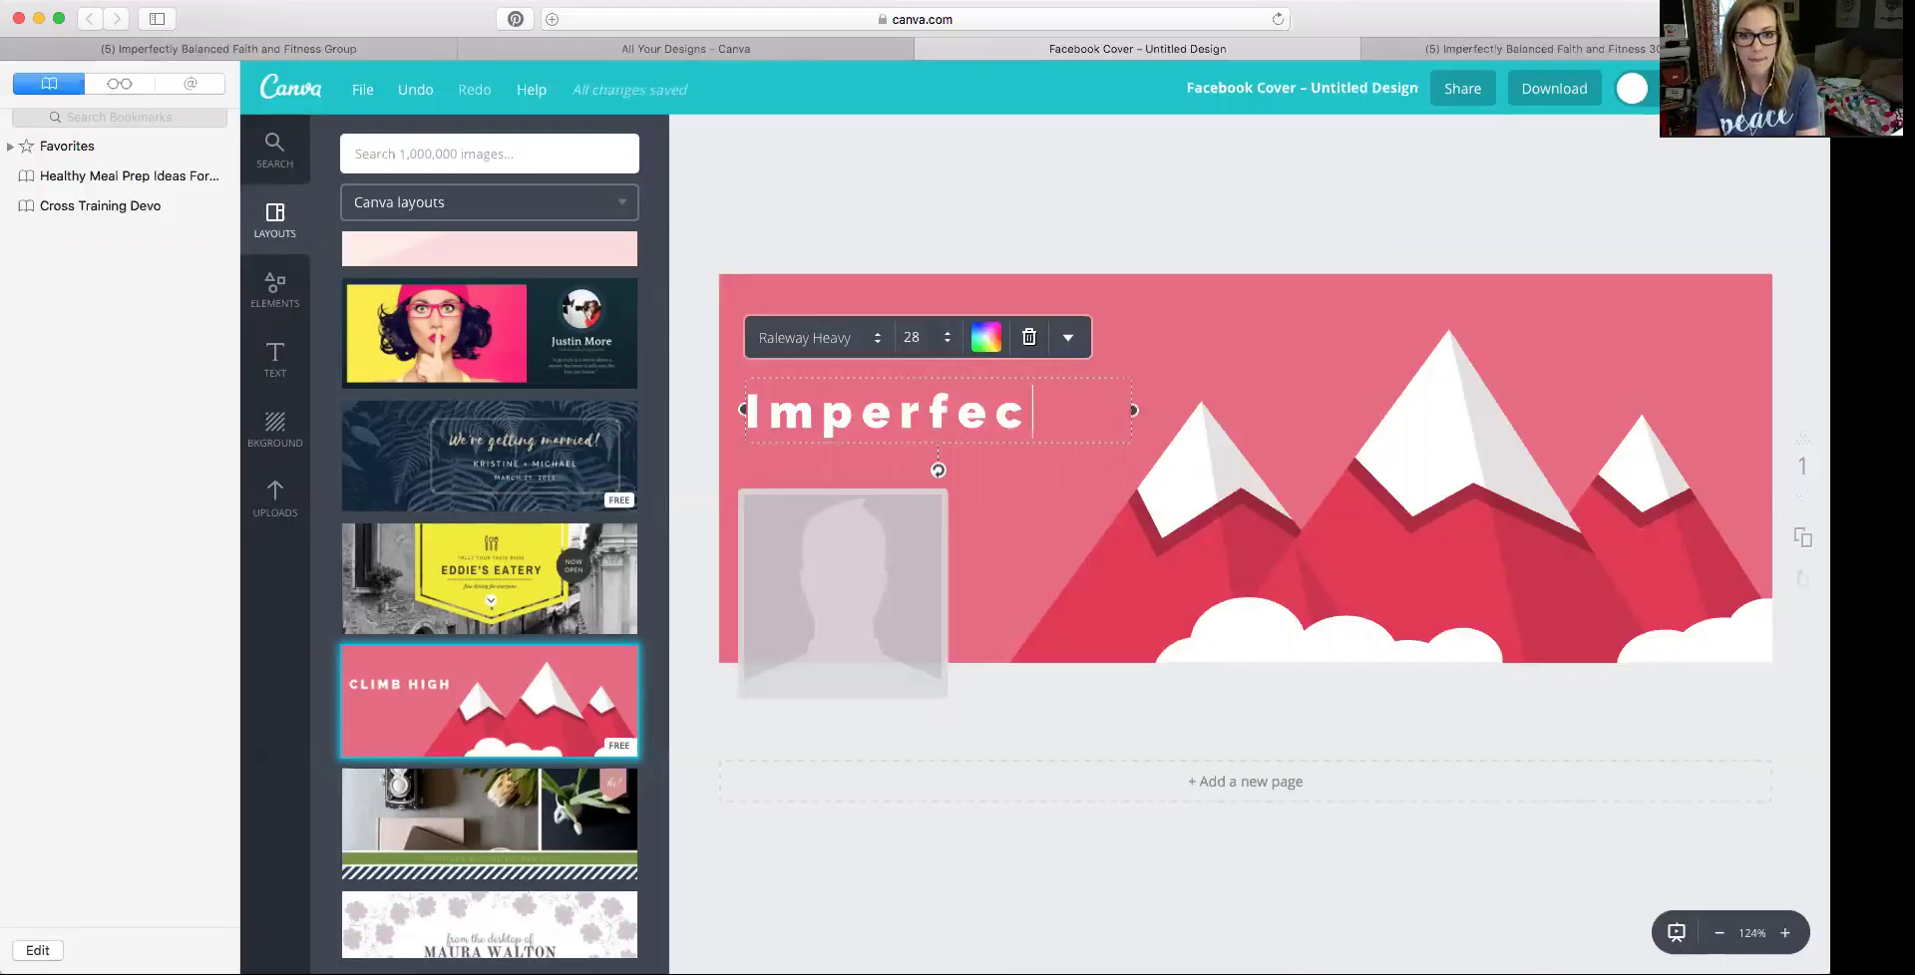
pyautogui.write('tly Balan')
pyautogui.press('BackSpace')
pyautogui.write('lanced')
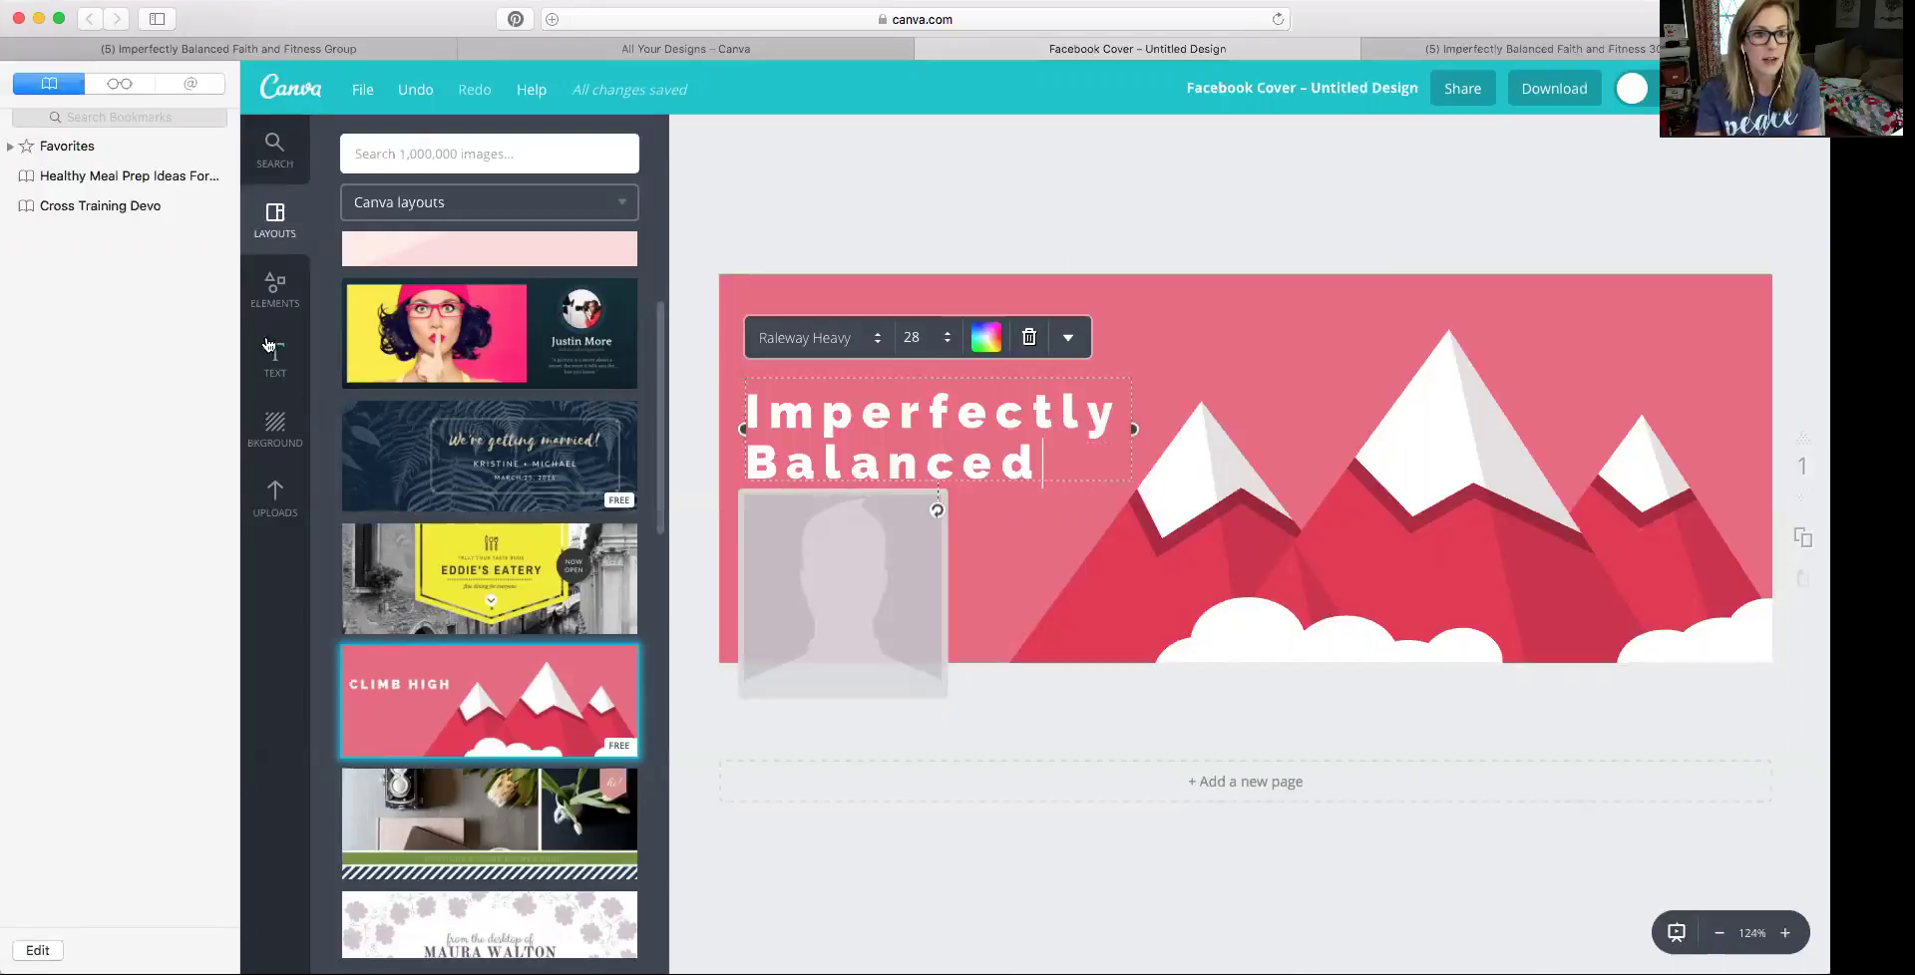
# Add a square photo frame with cut corners and place it over the mountains on the cover's right side
pyautogui.click(277, 351)
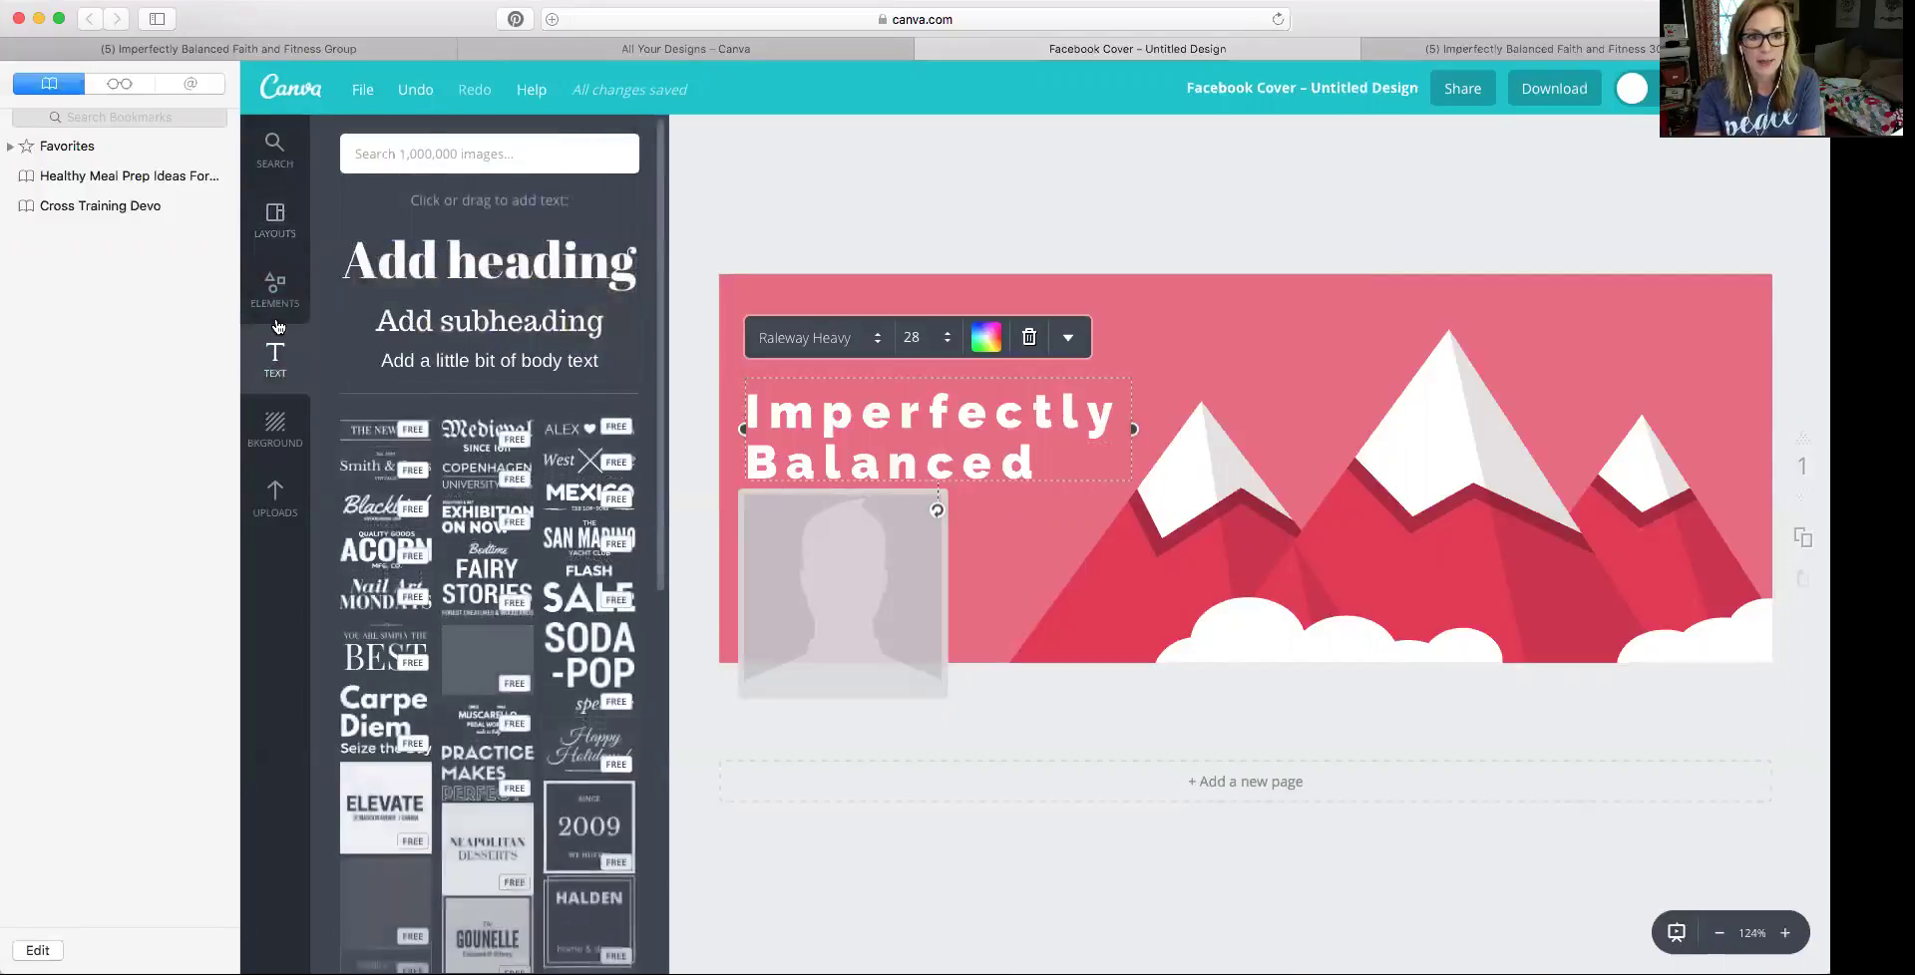
pyautogui.click(284, 306)
pyautogui.click(597, 249)
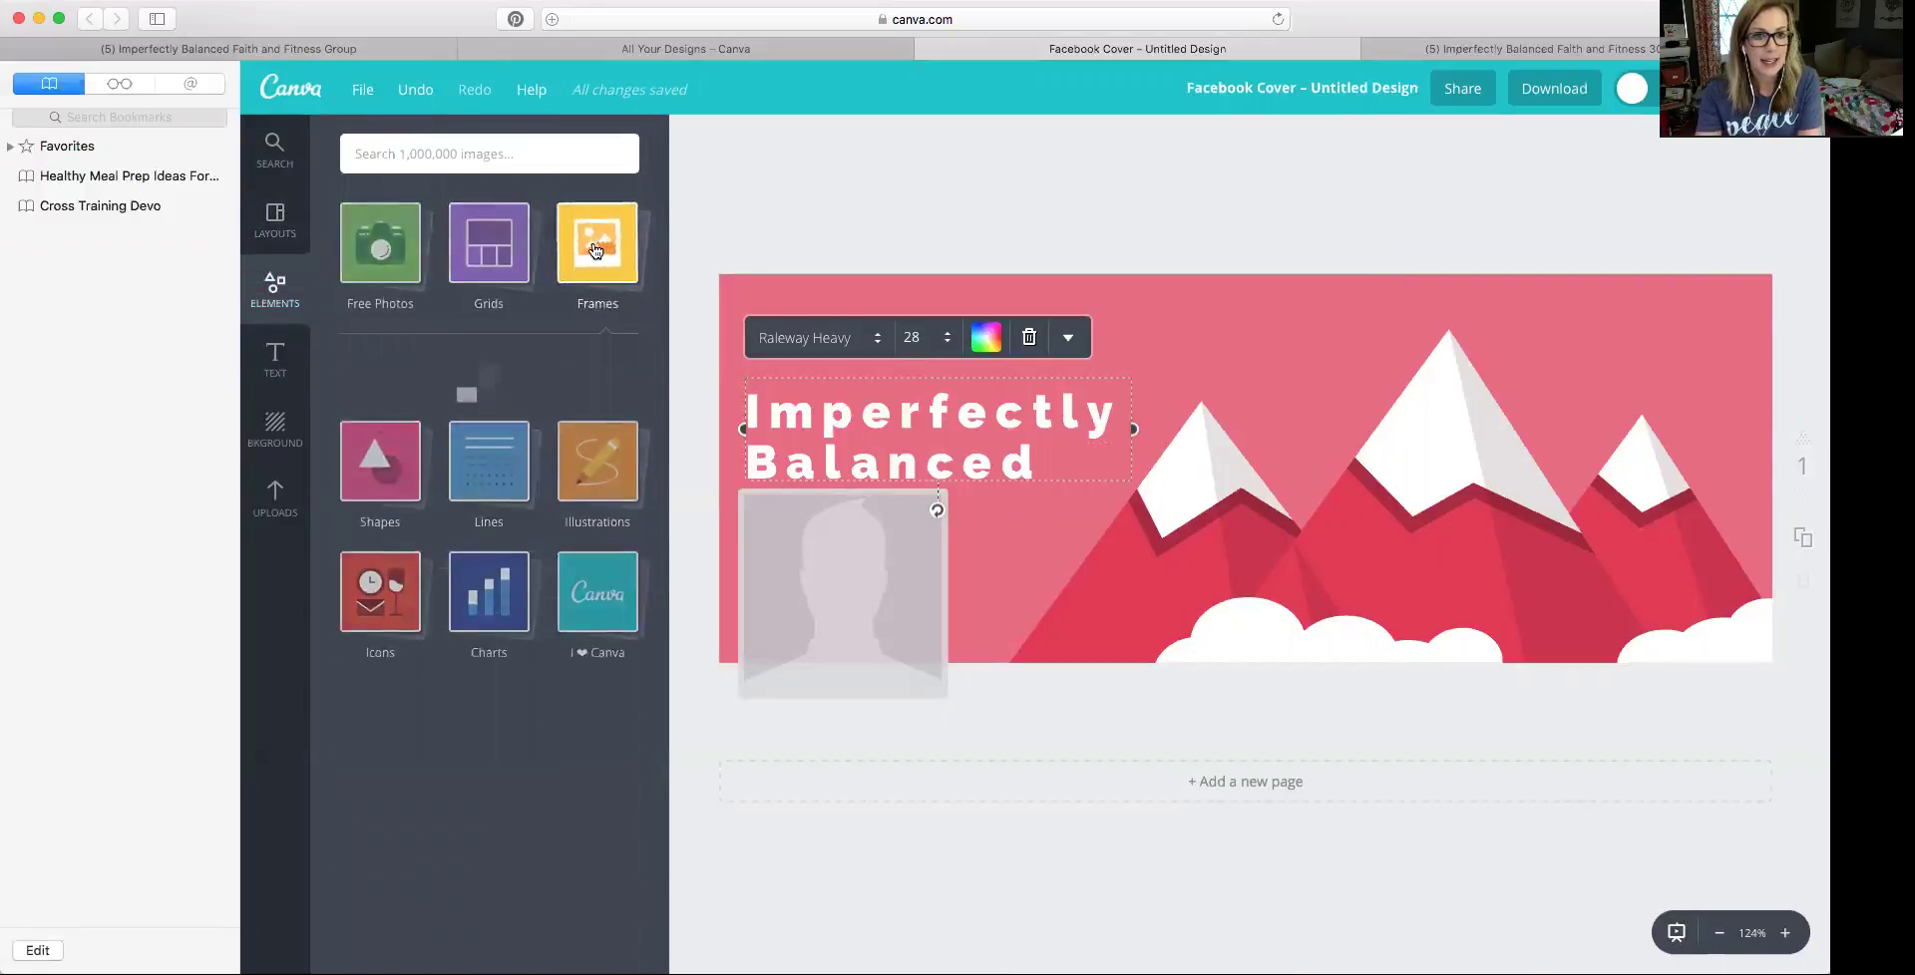
pyautogui.scroll(-10, 532, 506)
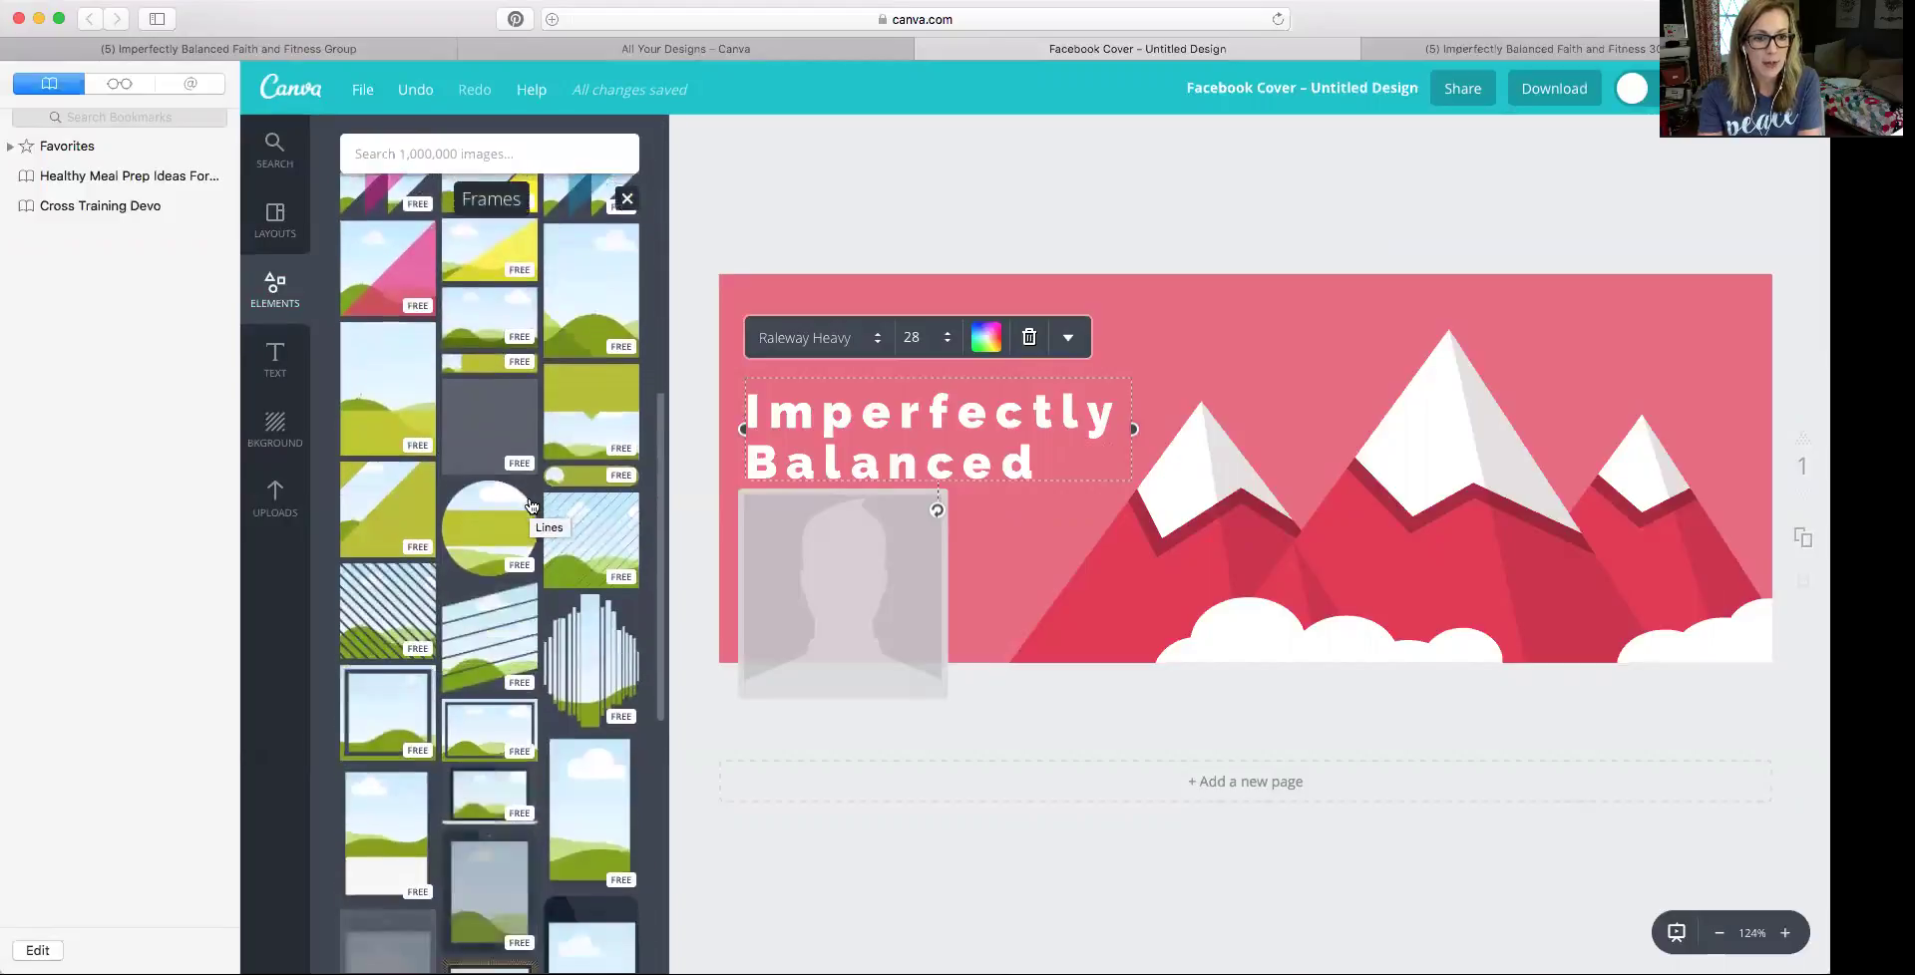
pyautogui.scroll(-10, 532, 506)
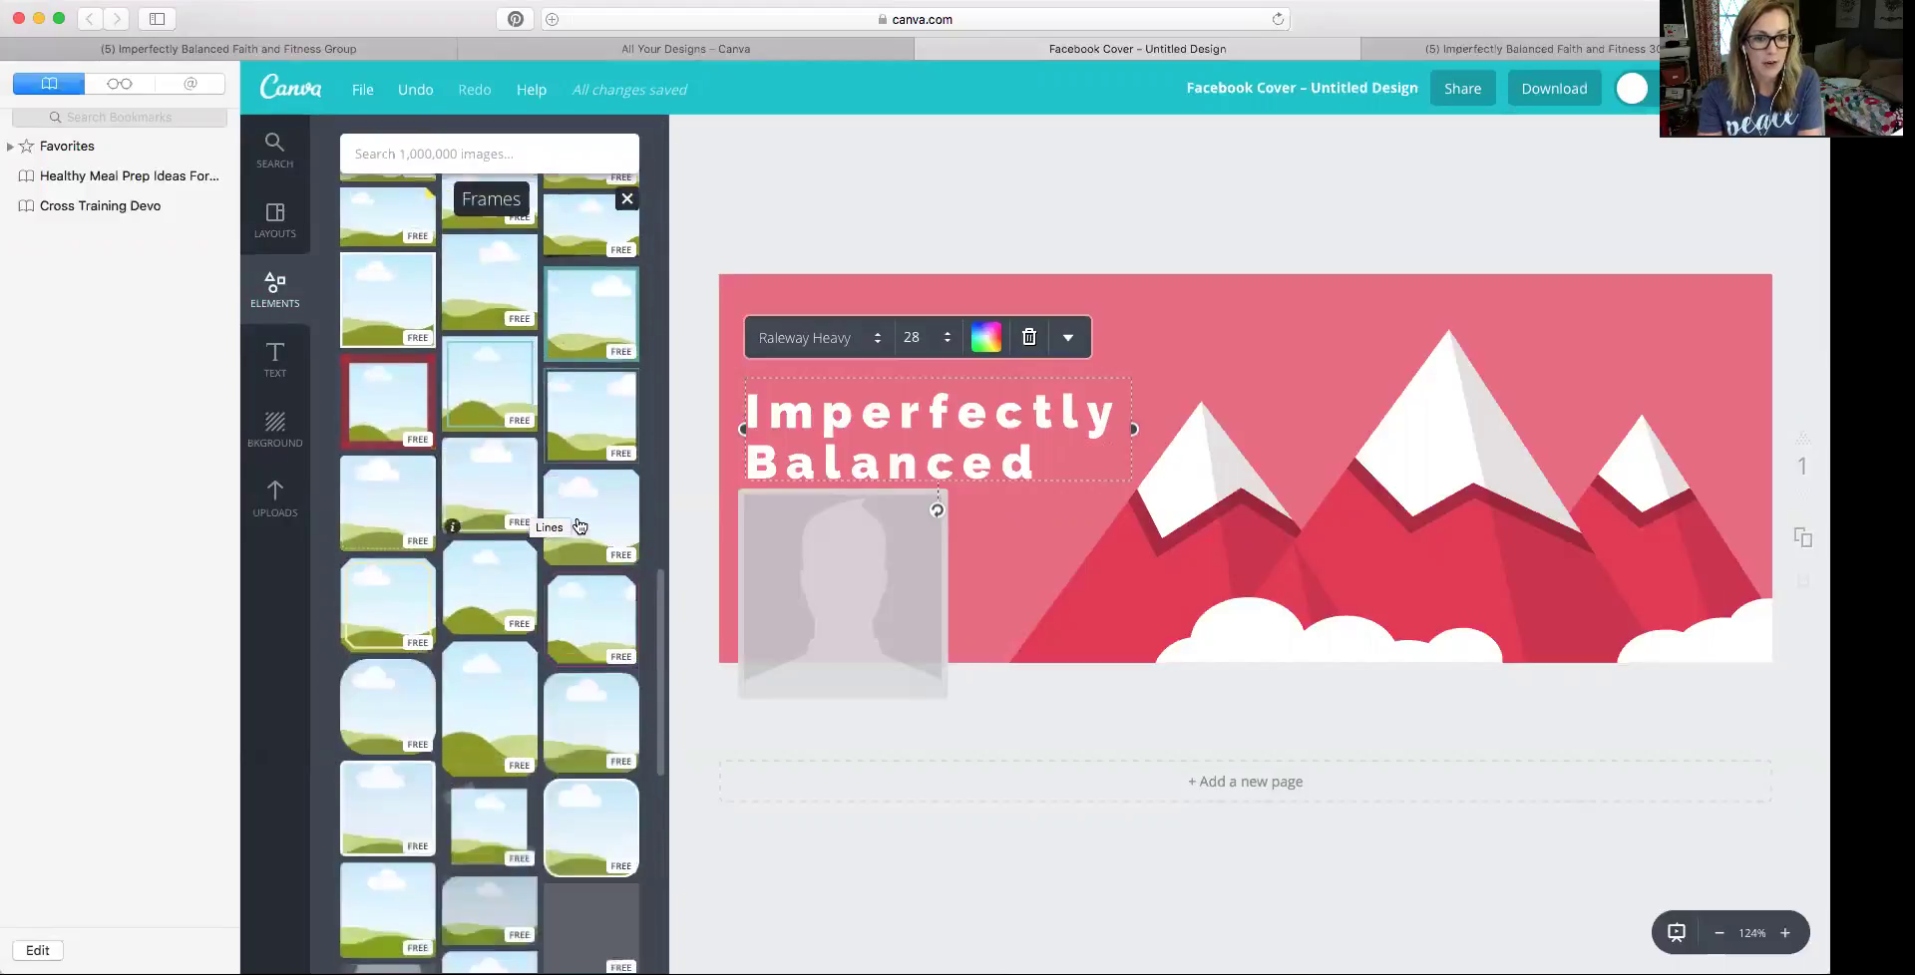
pyautogui.click(592, 518)
pyautogui.moveTo(1215, 475); pyautogui.dragTo(1488, 476)
# Fill the frame with the uploaded photo of the woman, two boys and laundry basket, and show the download options
pyautogui.click(275, 496)
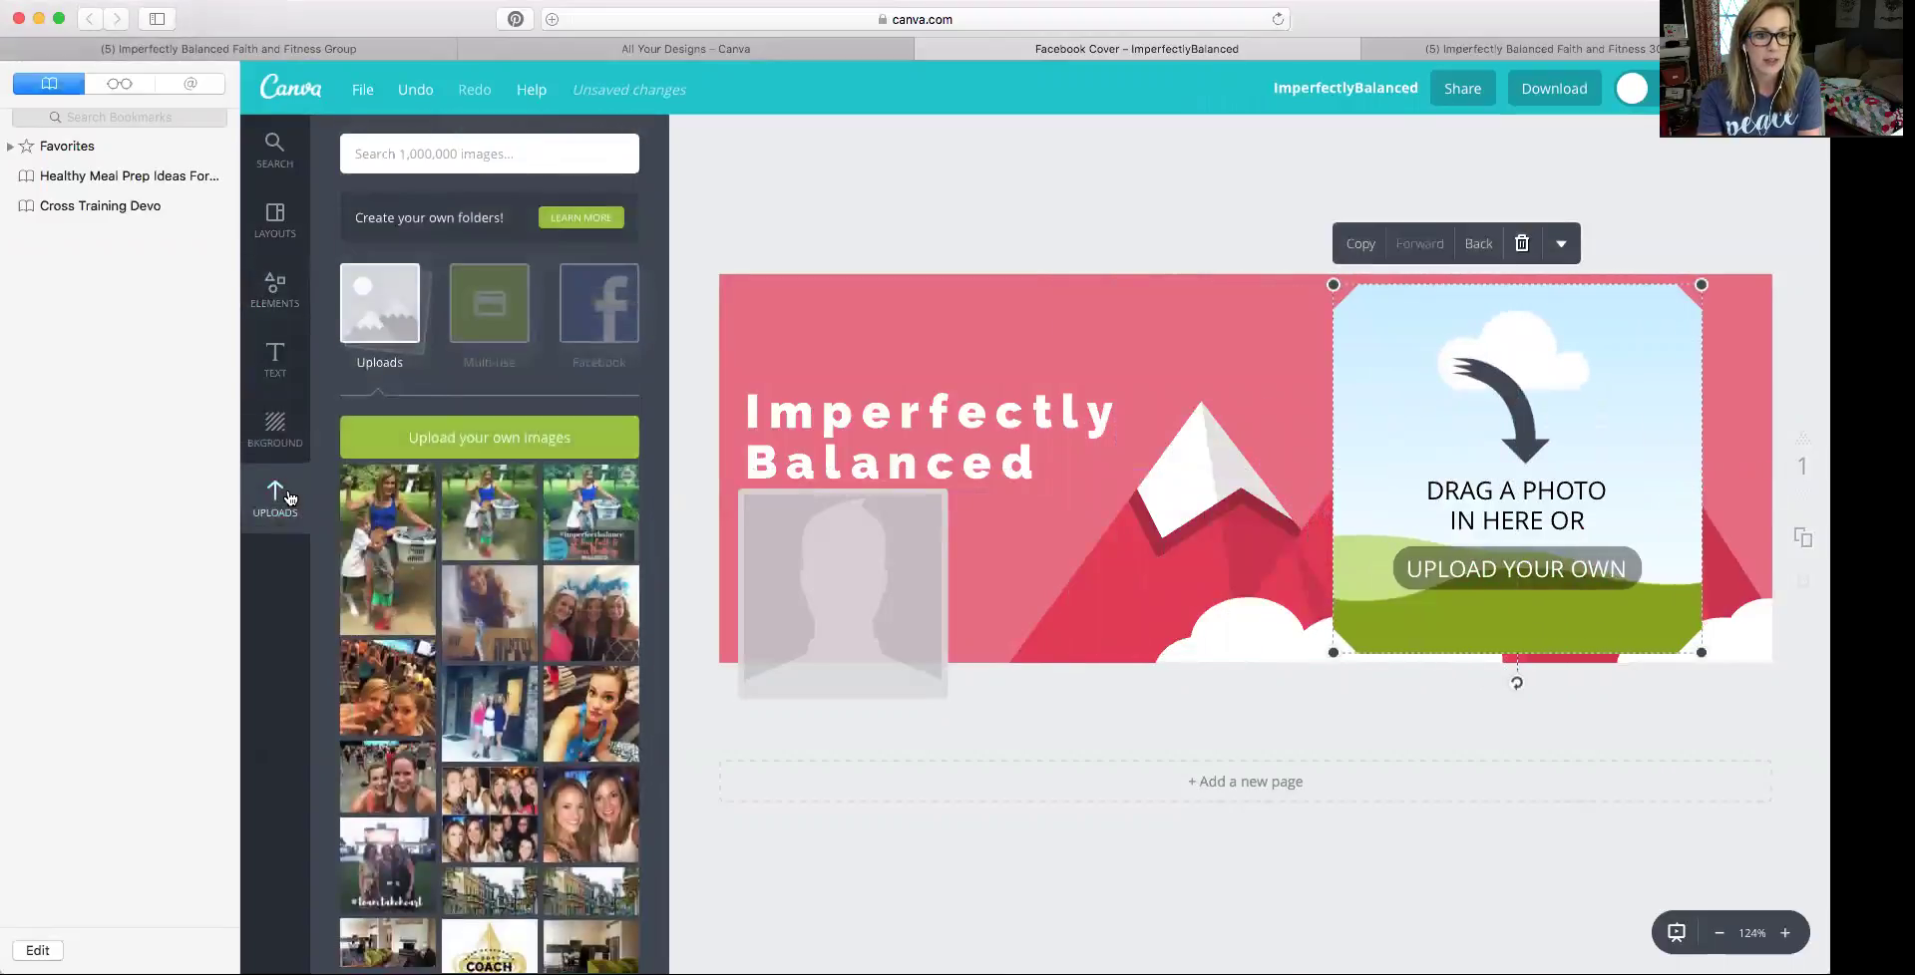
pyautogui.moveTo(366, 506); pyautogui.dragTo(1387, 480)
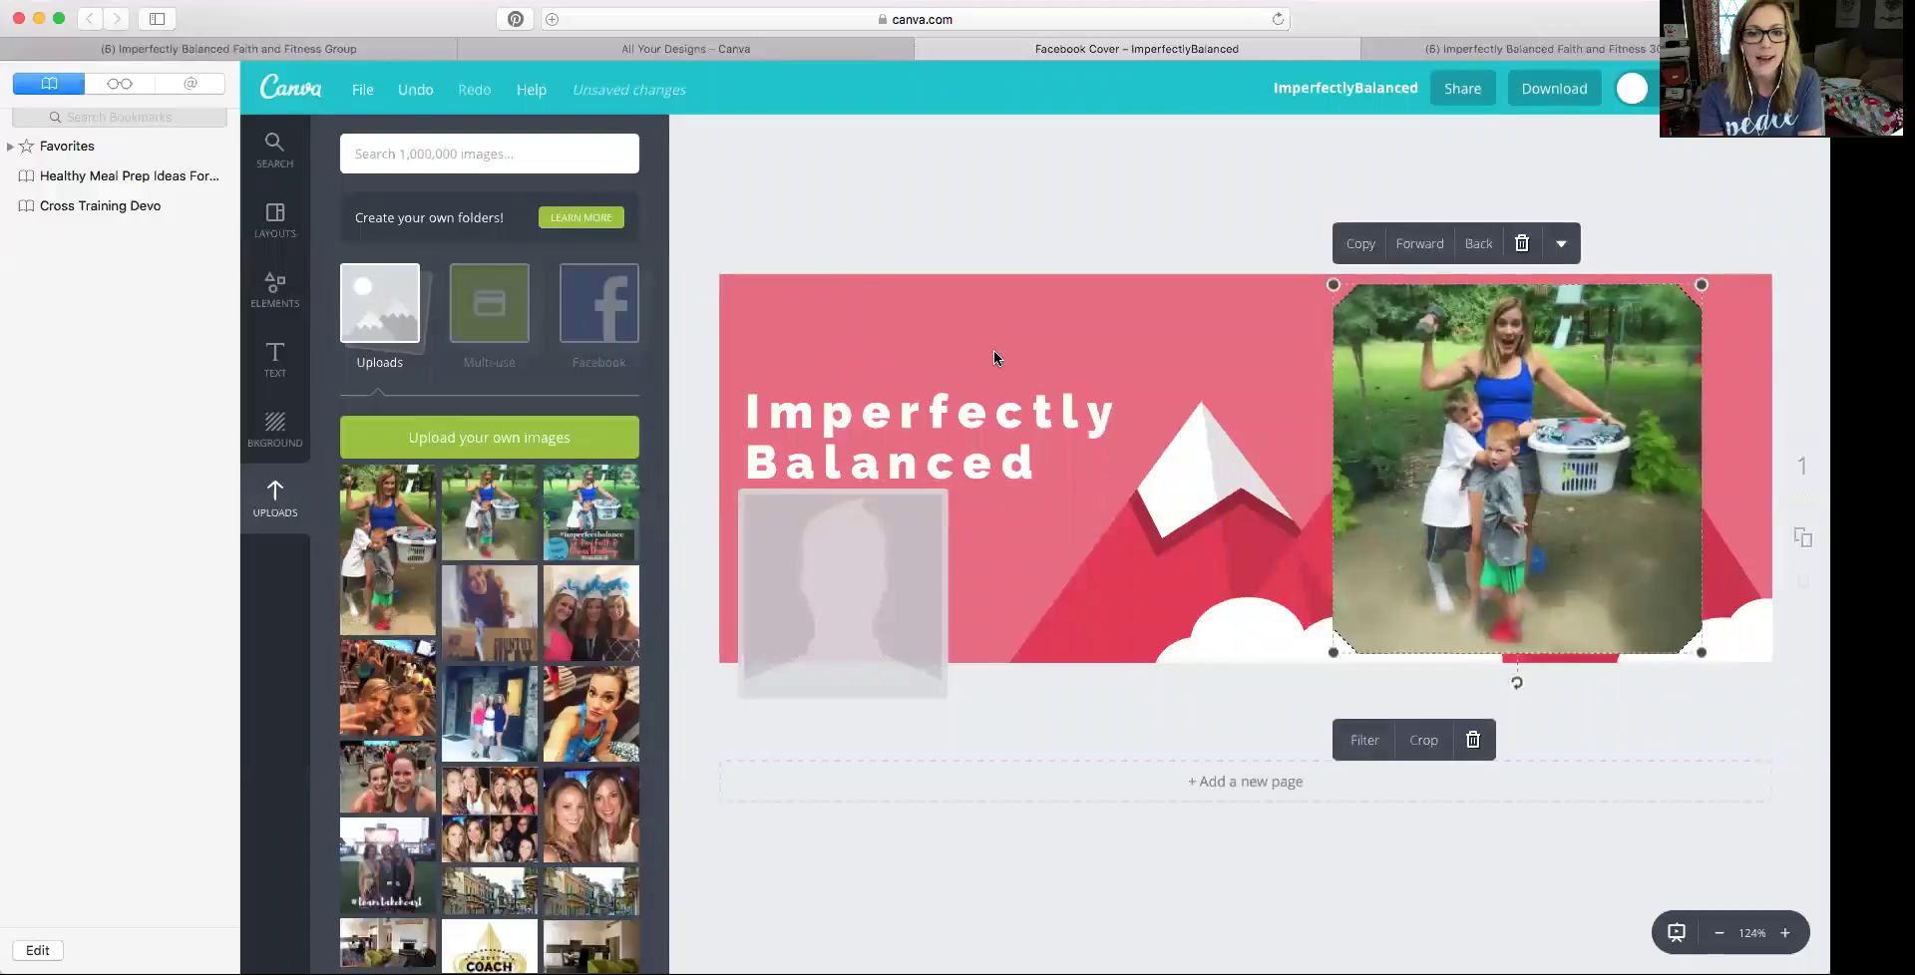
pyautogui.click(928, 347)
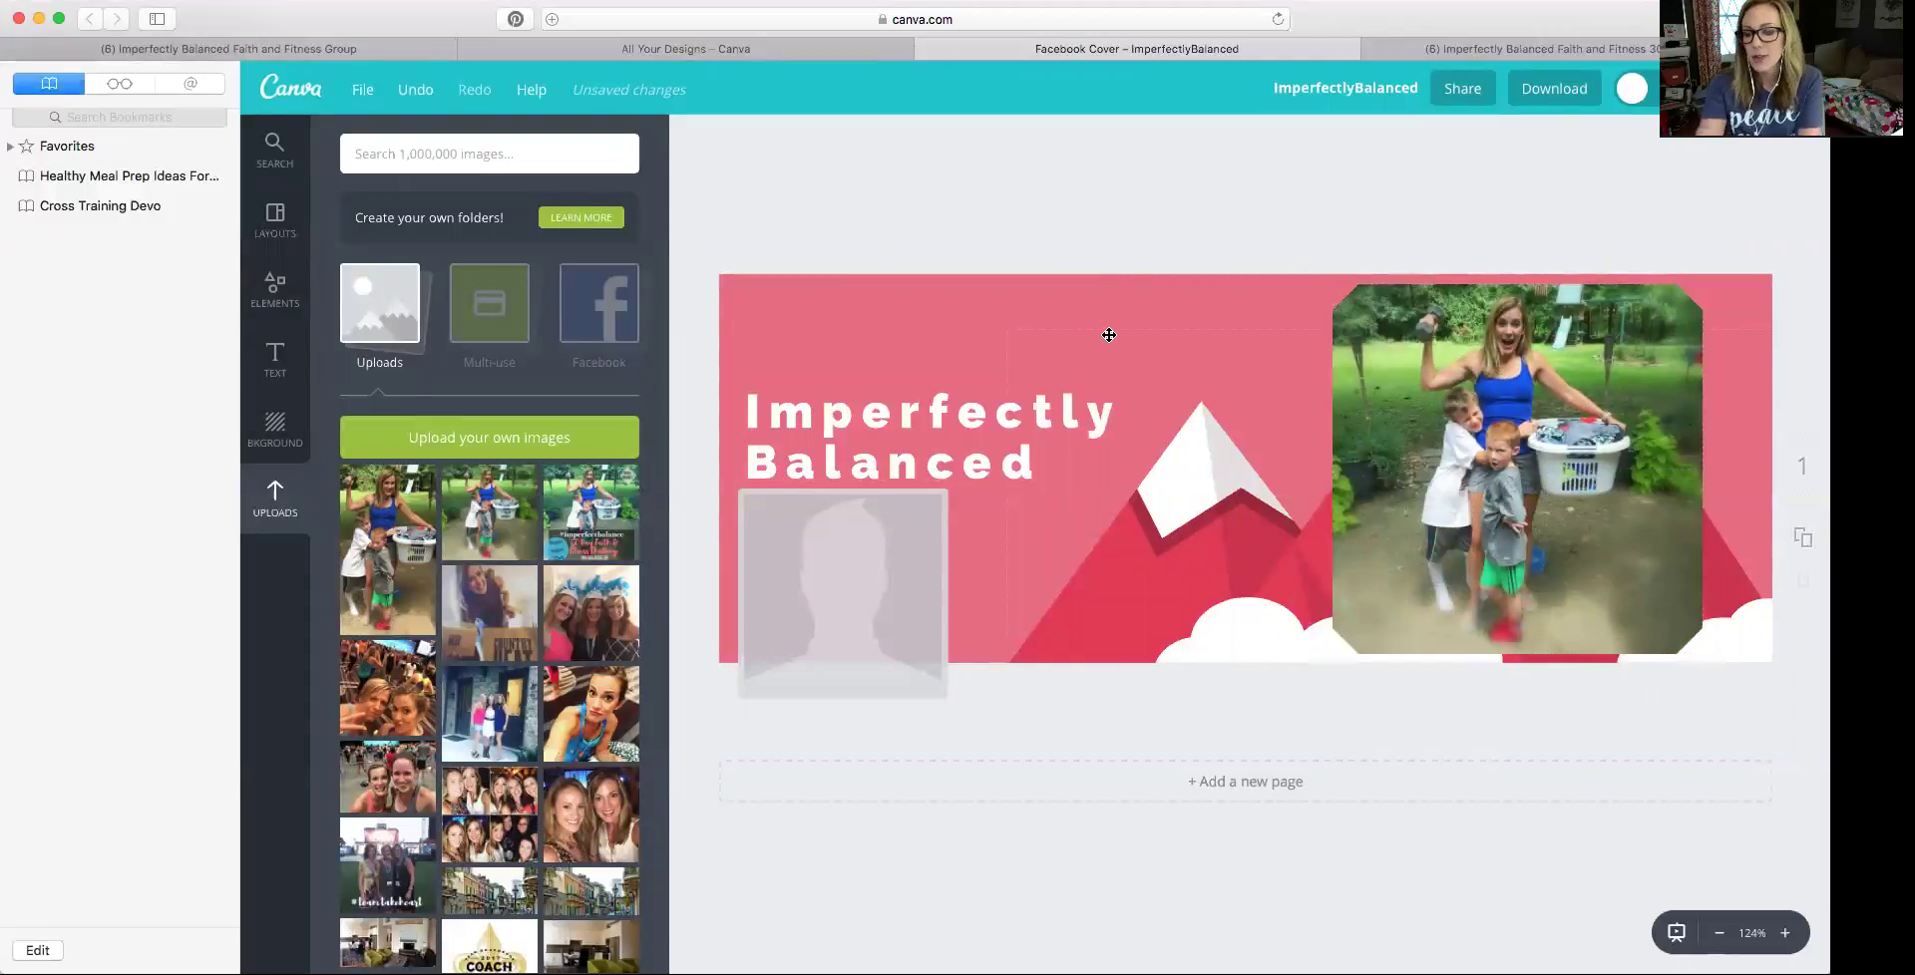
pyautogui.click(1553, 90)
pyautogui.click(1226, 186)
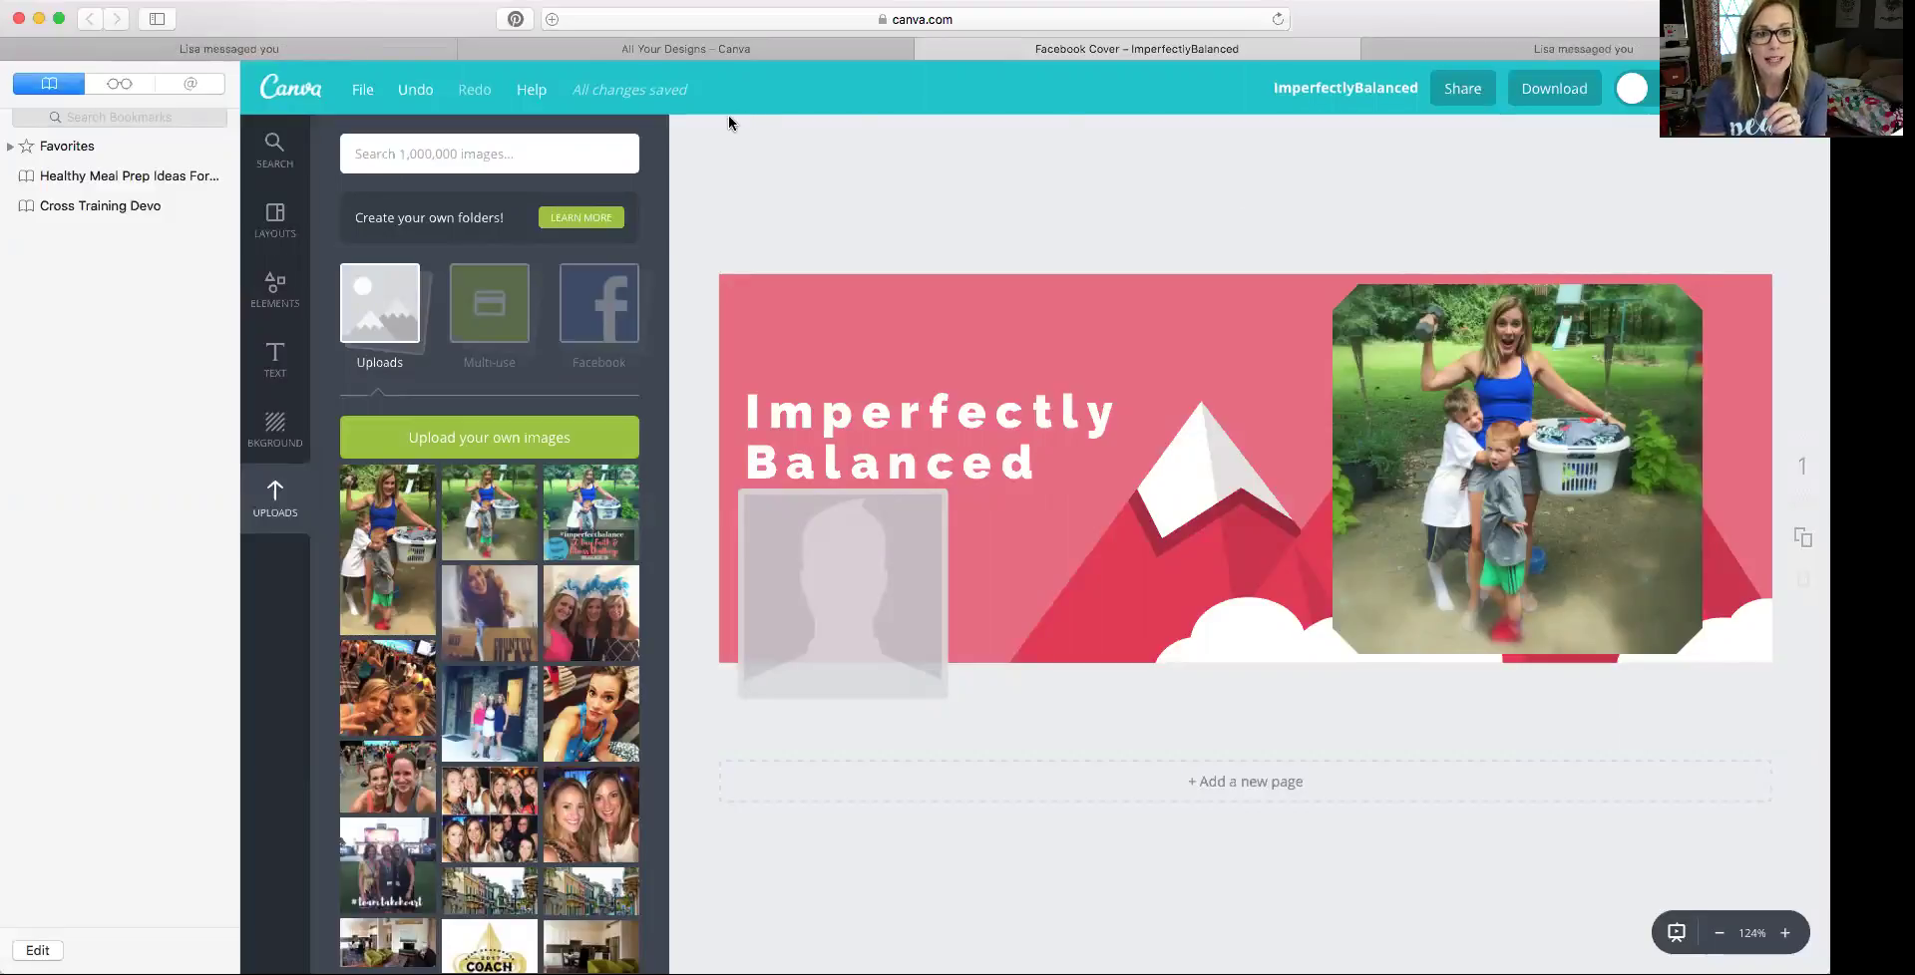
# Switch back to the Facebook event page and close the chat window covering it
pyautogui.click(736, 56)
pyautogui.click(409, 45)
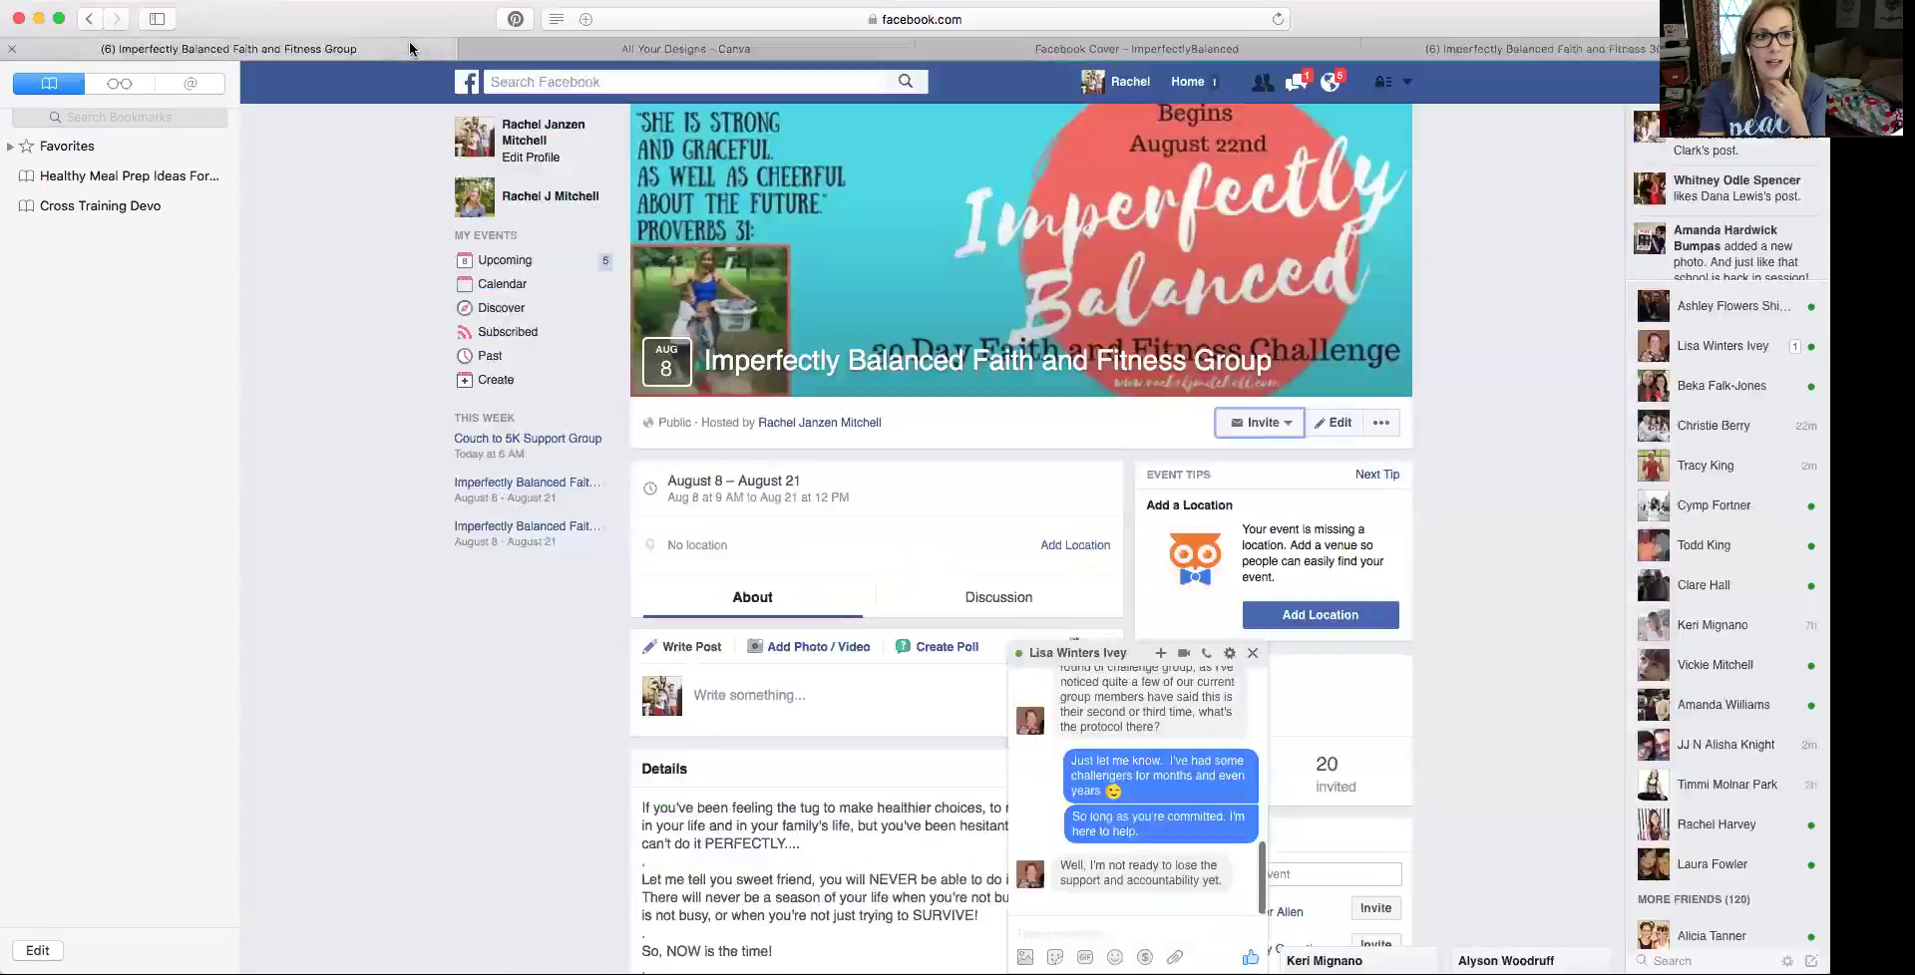
pyautogui.click(1253, 653)
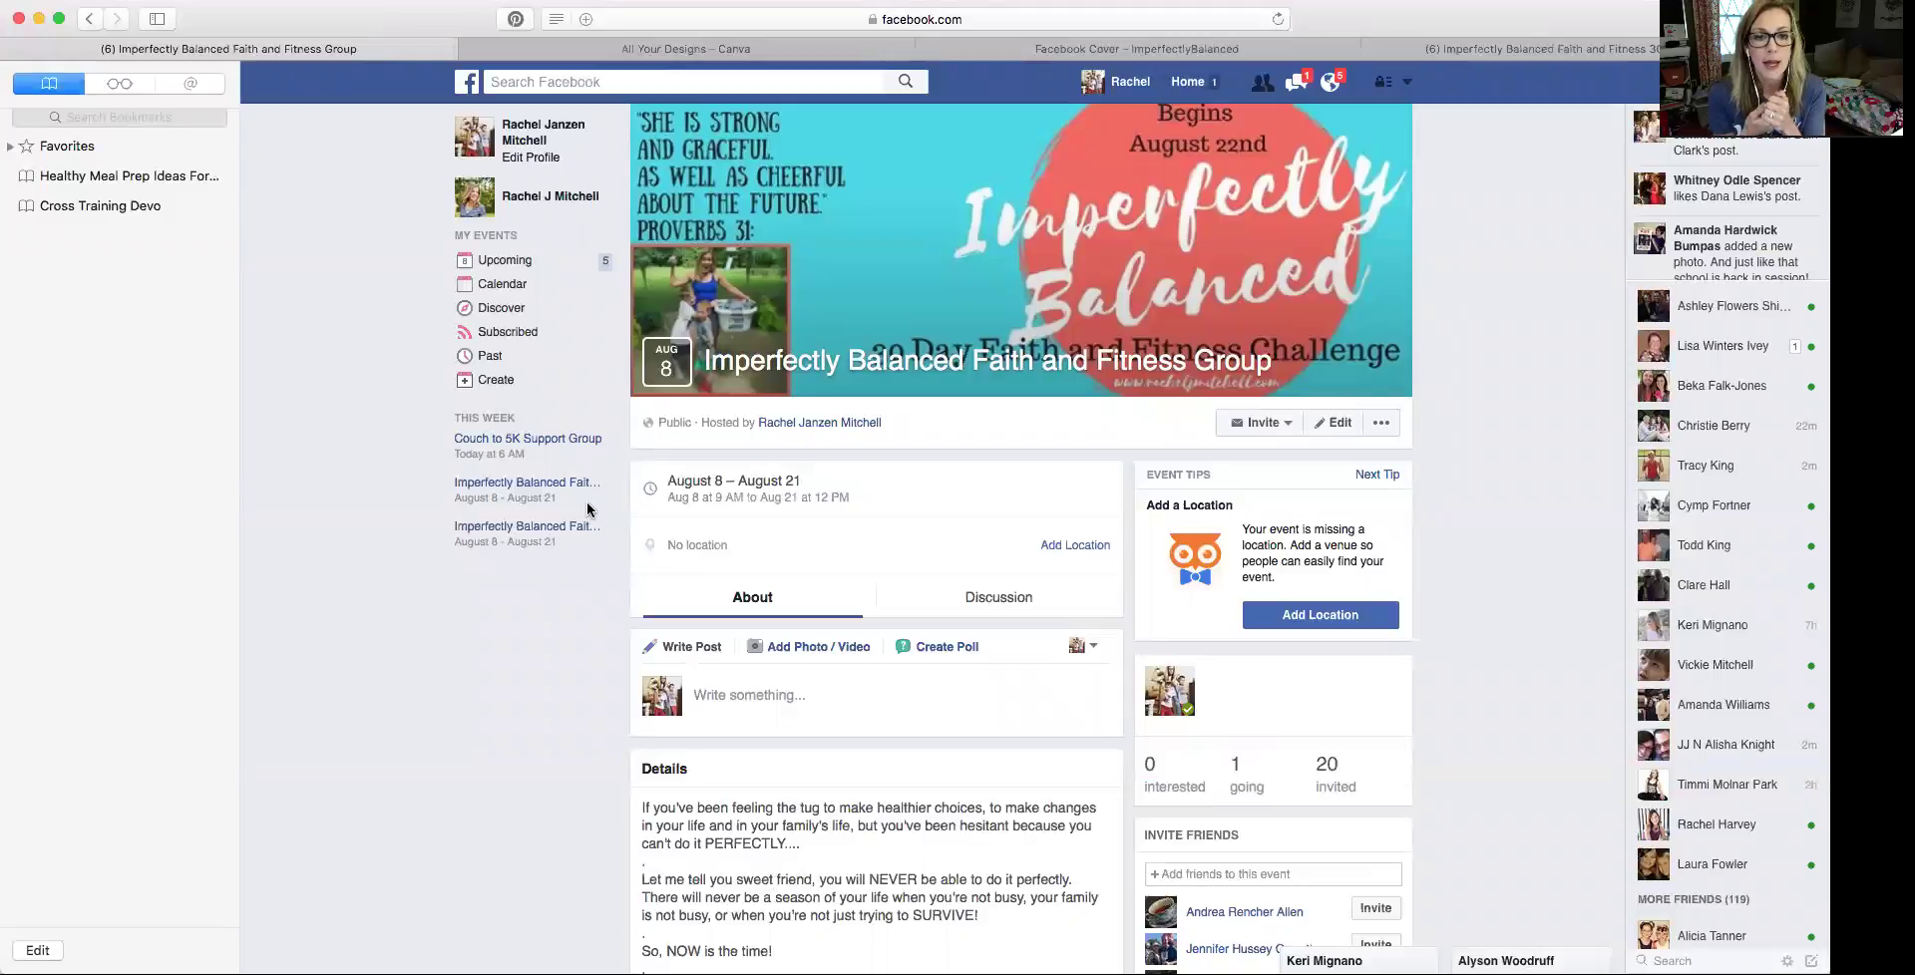
# Expand the event's full details and read through to the application link at the end
pyautogui.scroll(-5, 586, 508)
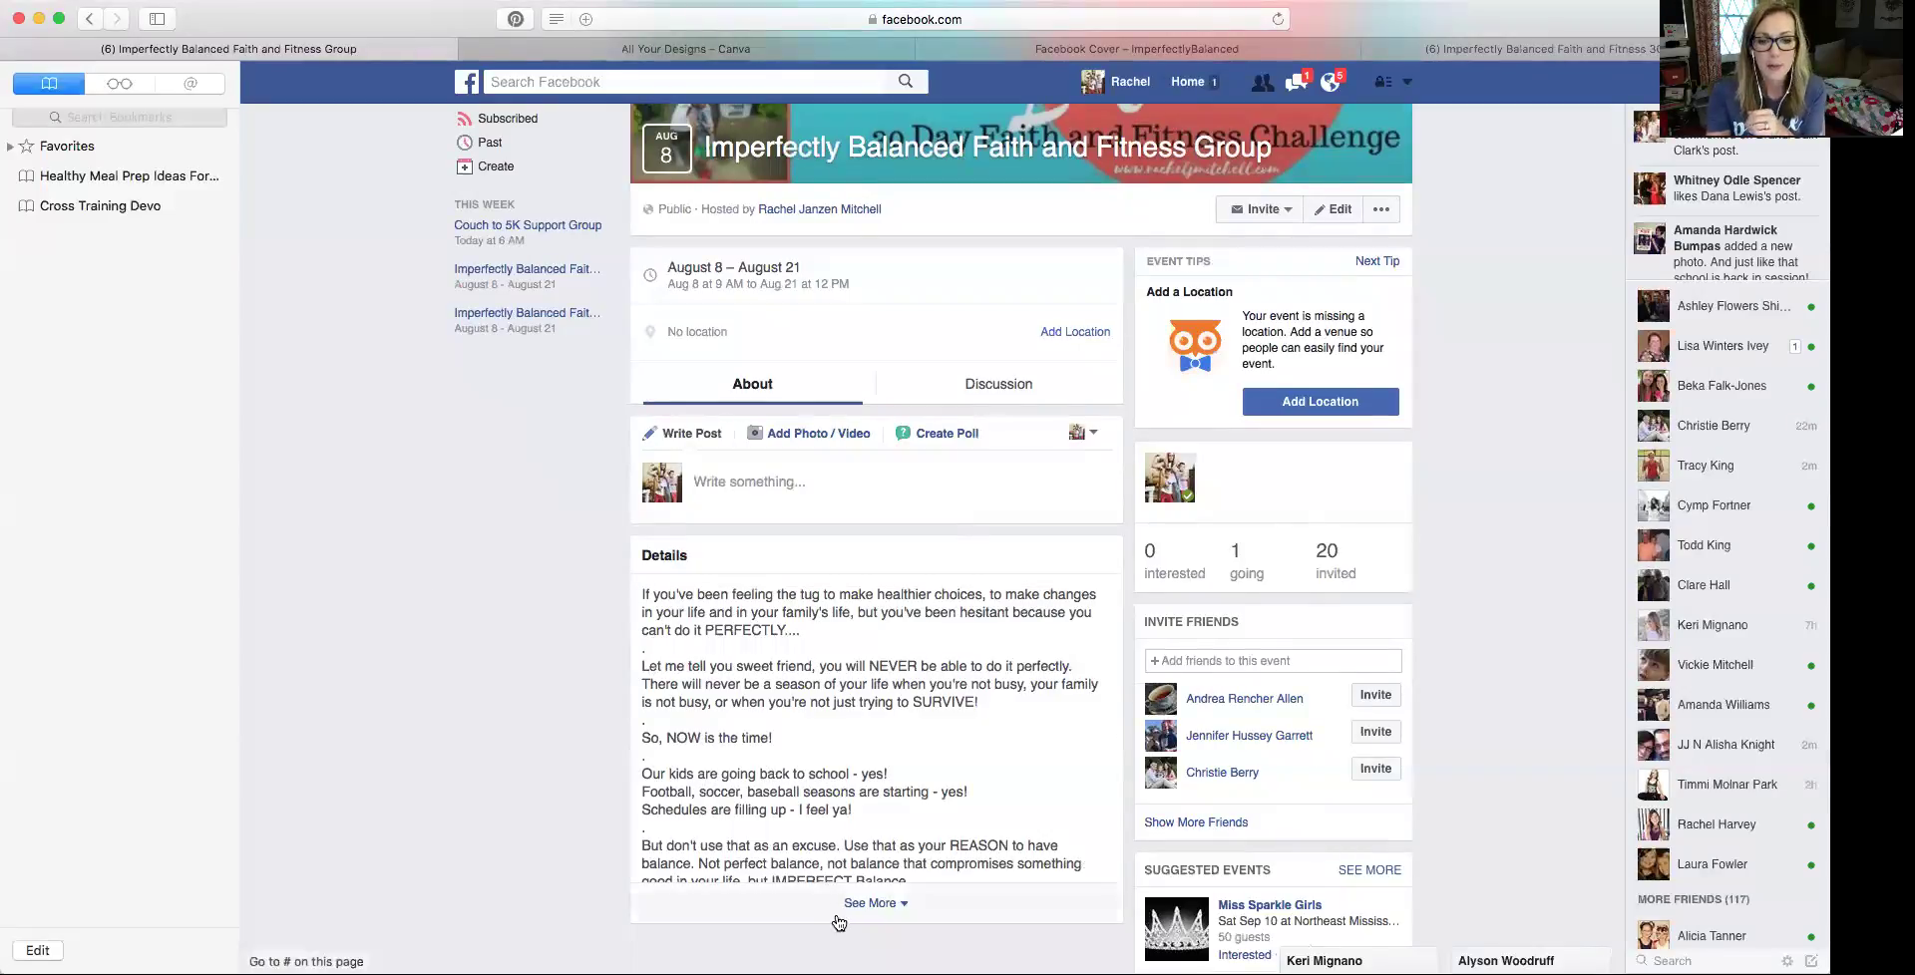
pyautogui.click(870, 902)
pyautogui.scroll(-1, 820, 848)
pyautogui.scroll(-5, 820, 845)
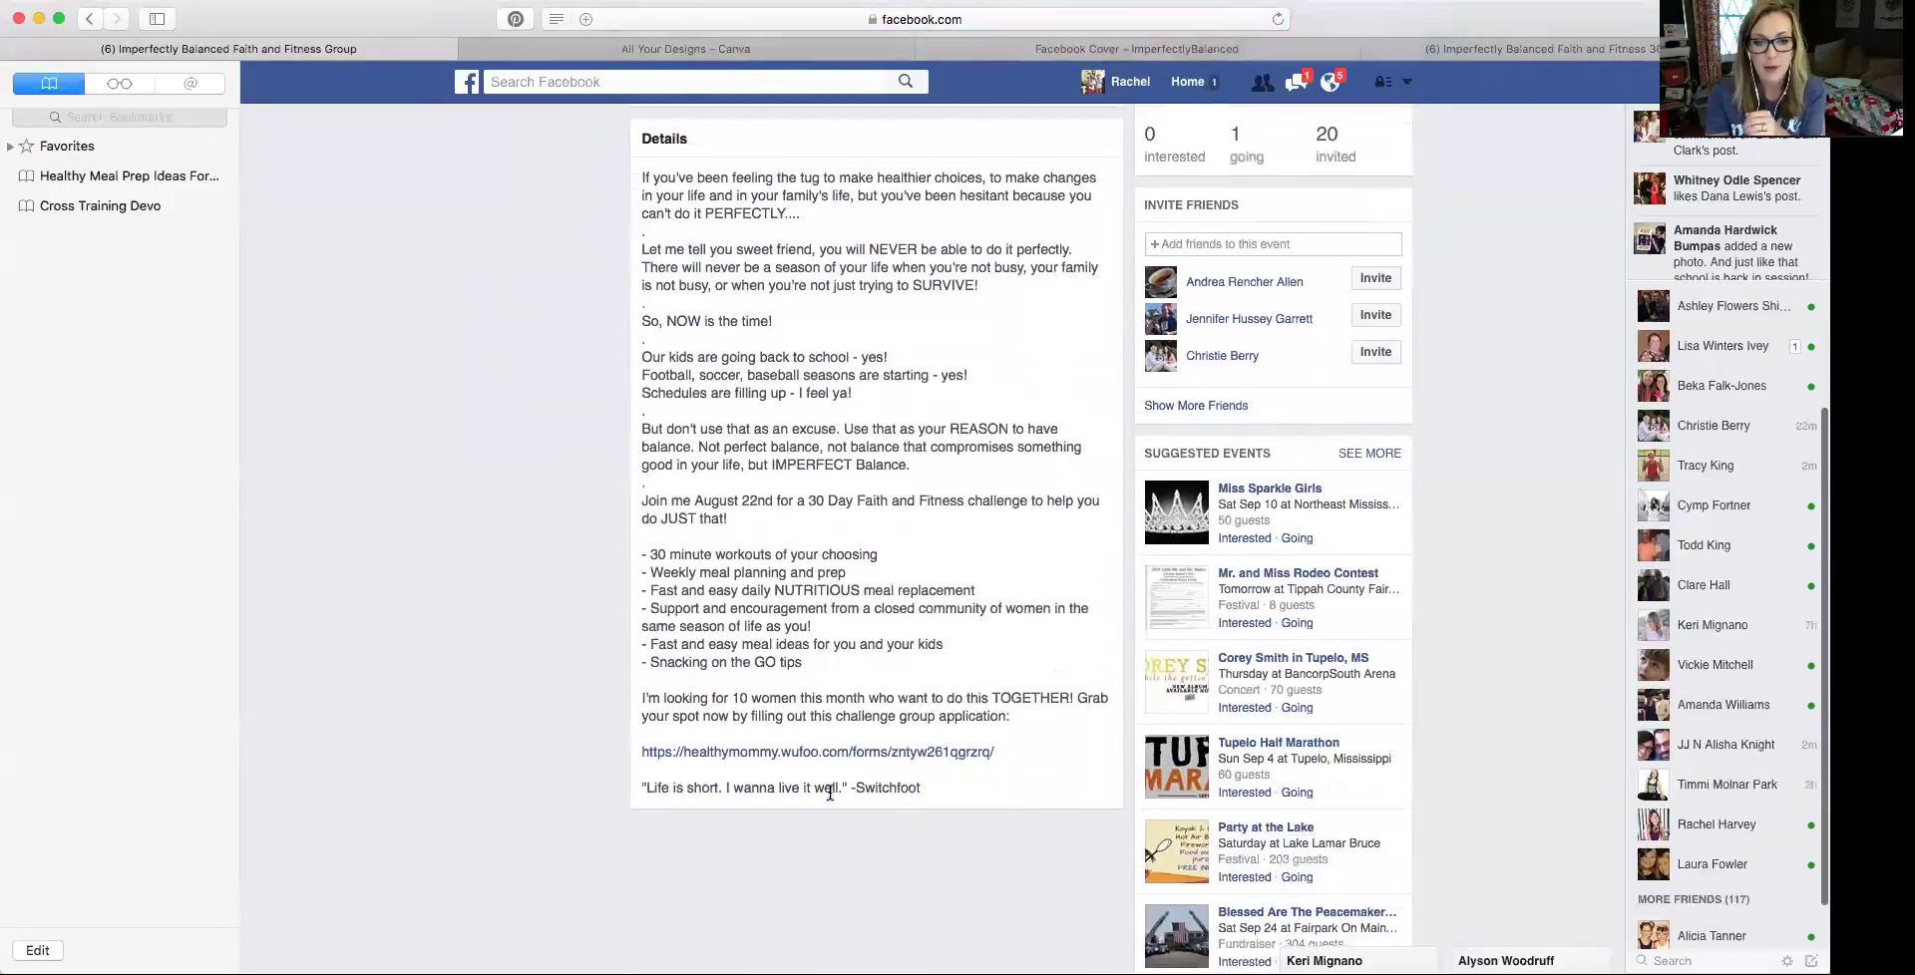
# Open the challenge group application form linked in the details, review its questions, and return to the event's cover photo
pyautogui.click(962, 754)
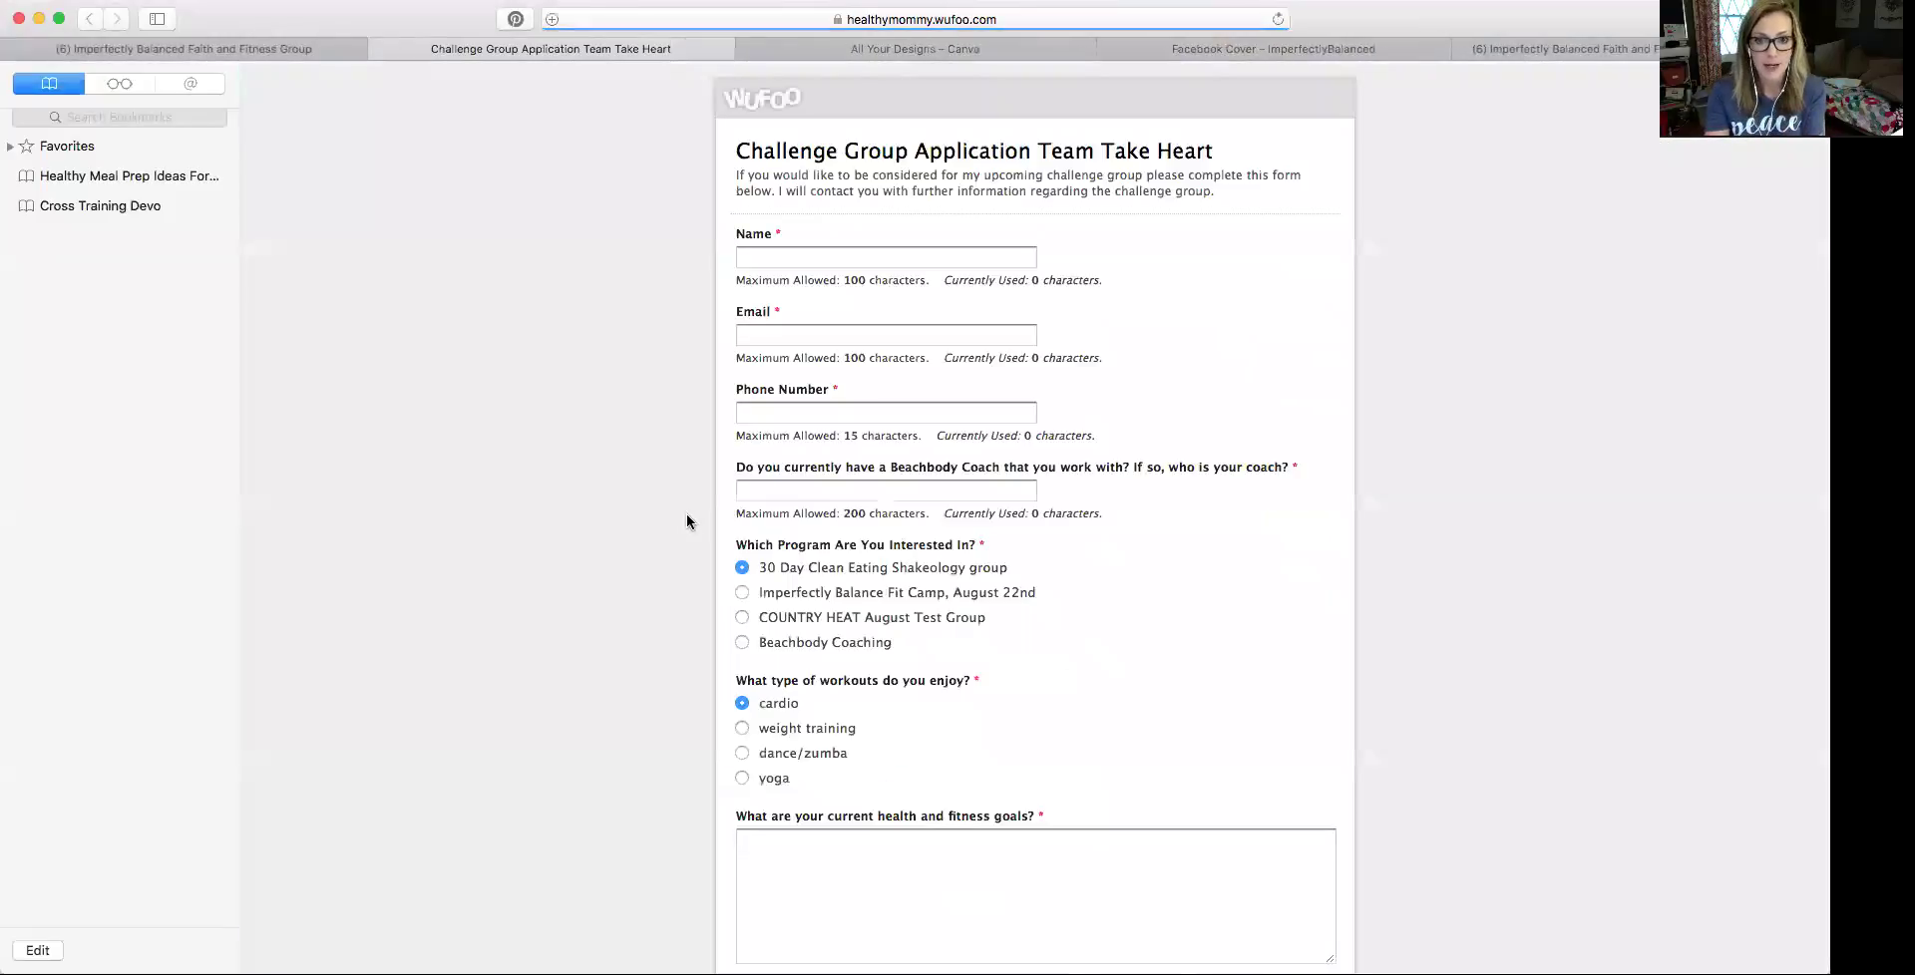
pyautogui.scroll(-1, 686, 520)
pyautogui.scroll(1, 686, 520)
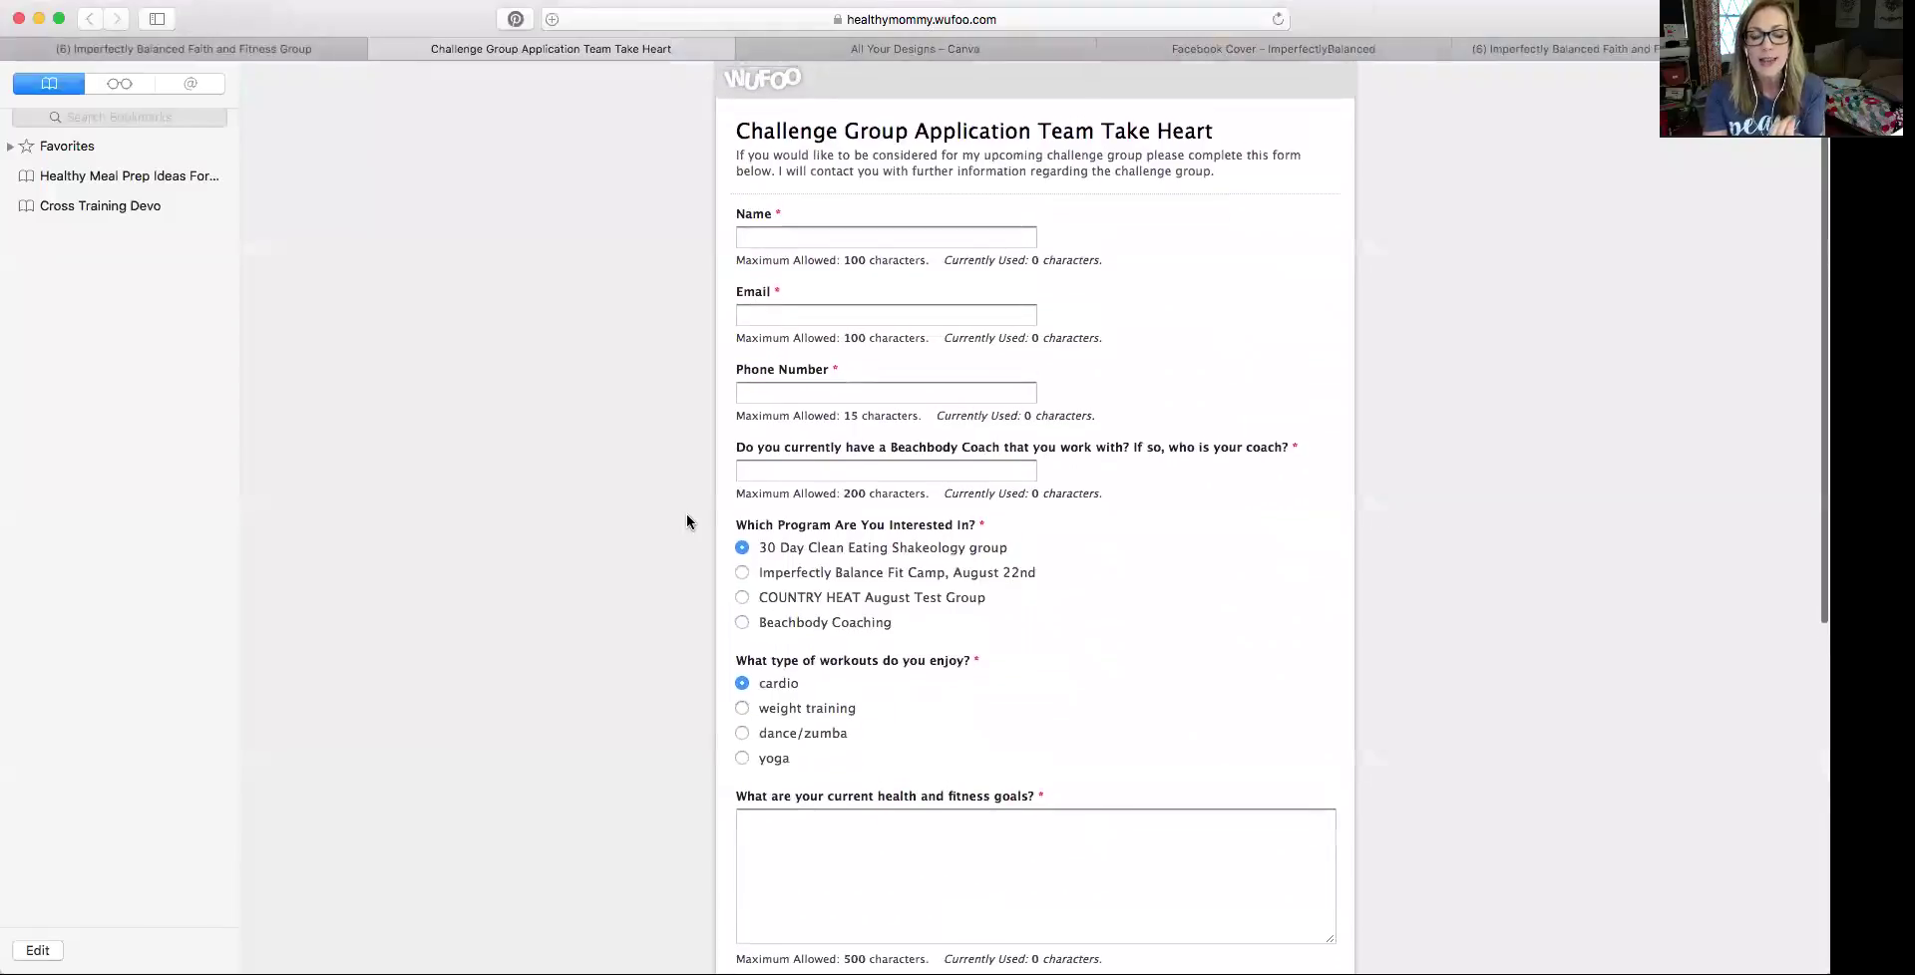
pyautogui.scroll(-1, 686, 520)
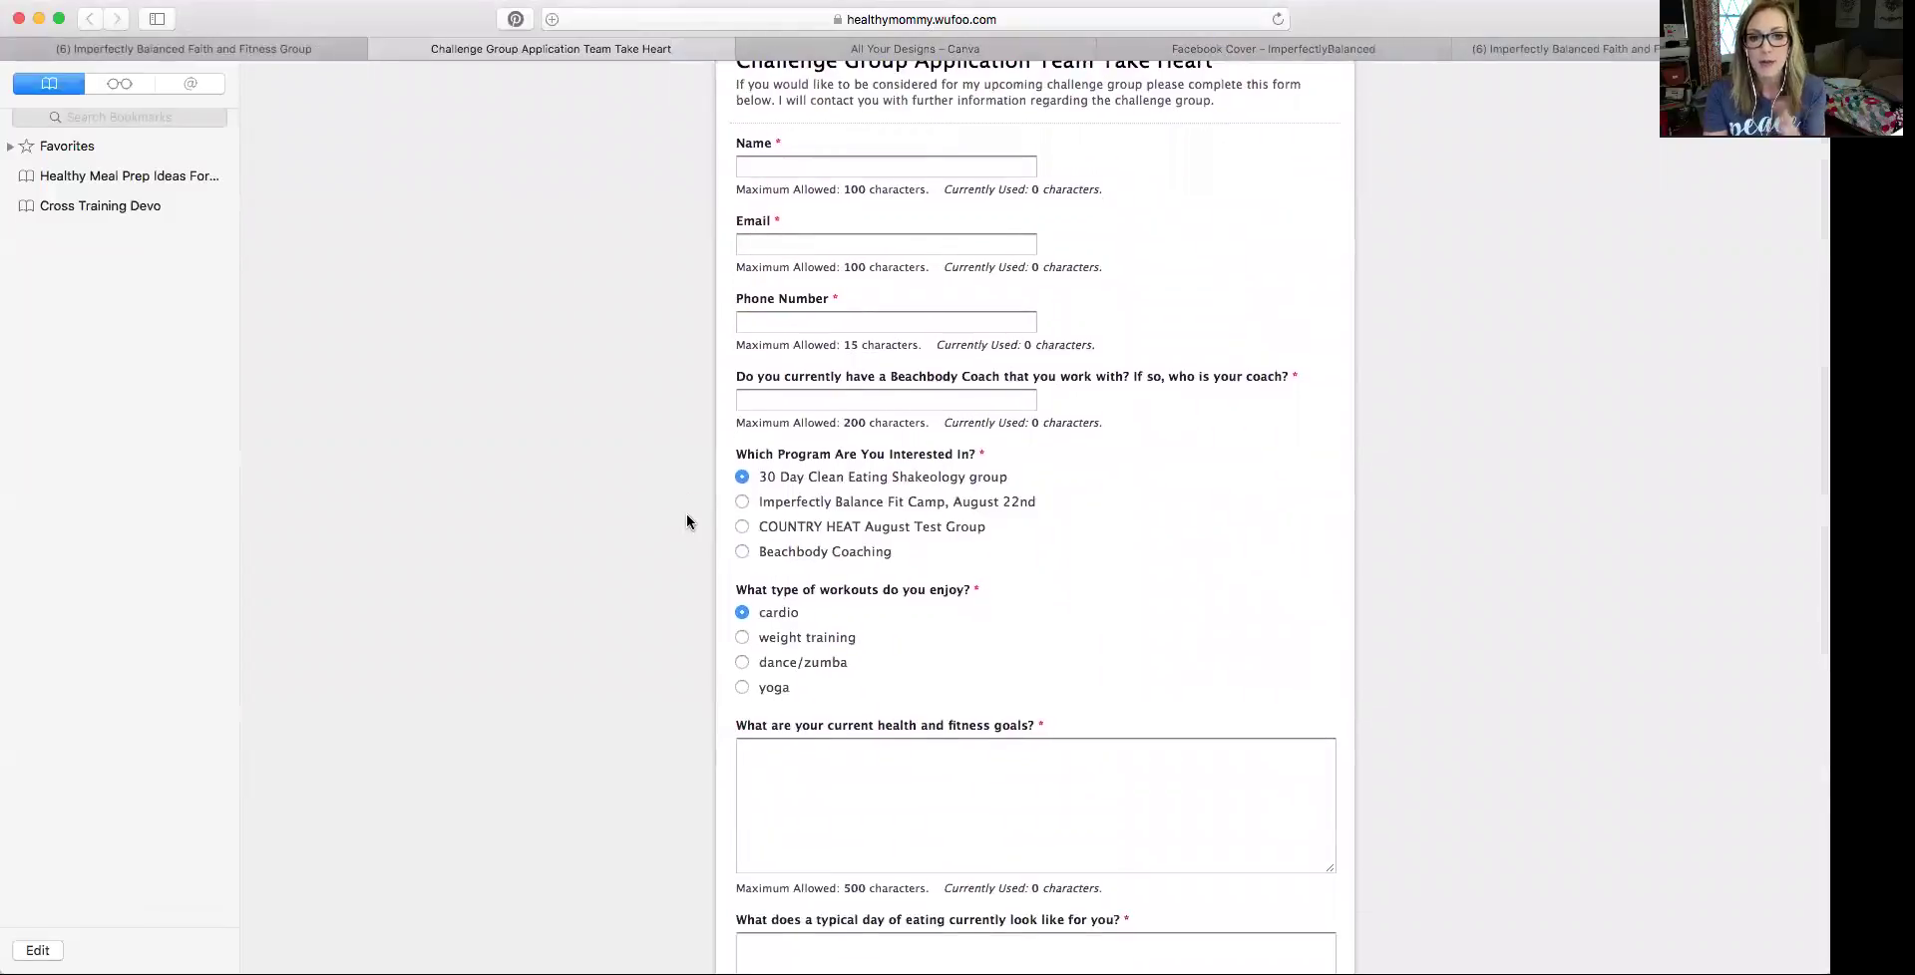
pyautogui.scroll(-2, 686, 520)
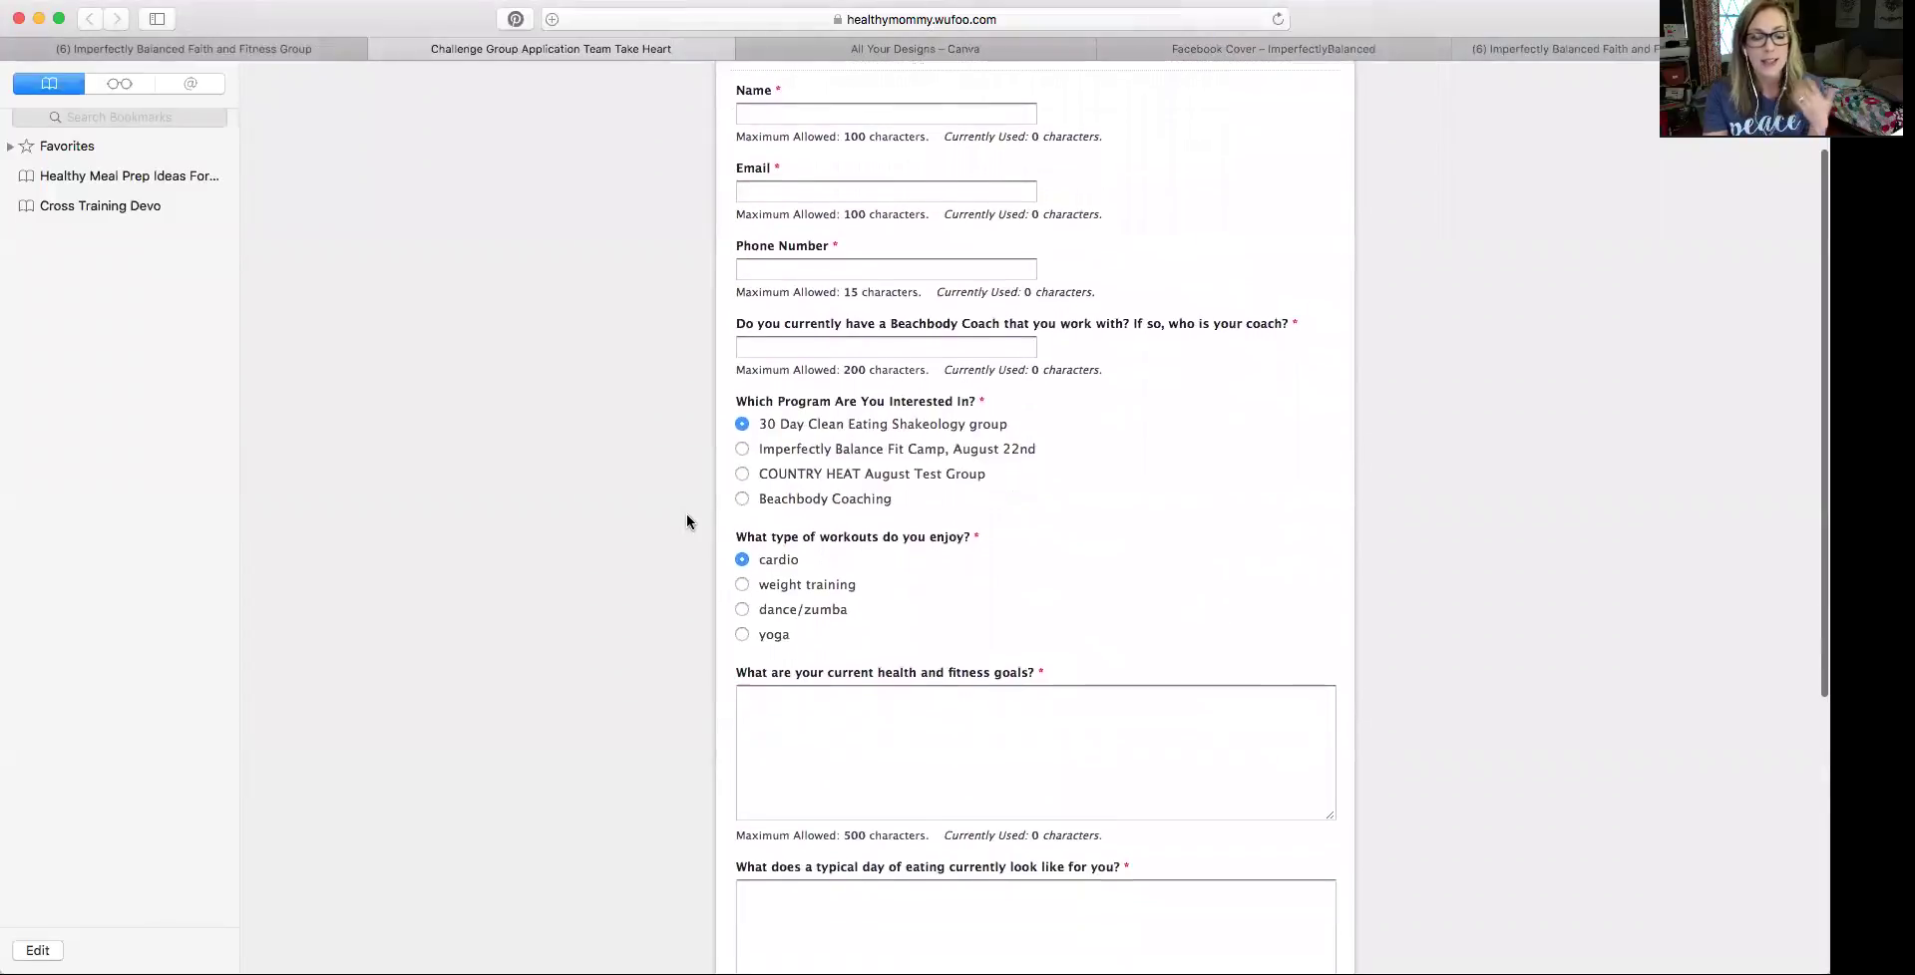
pyautogui.scroll(-1, 687, 520)
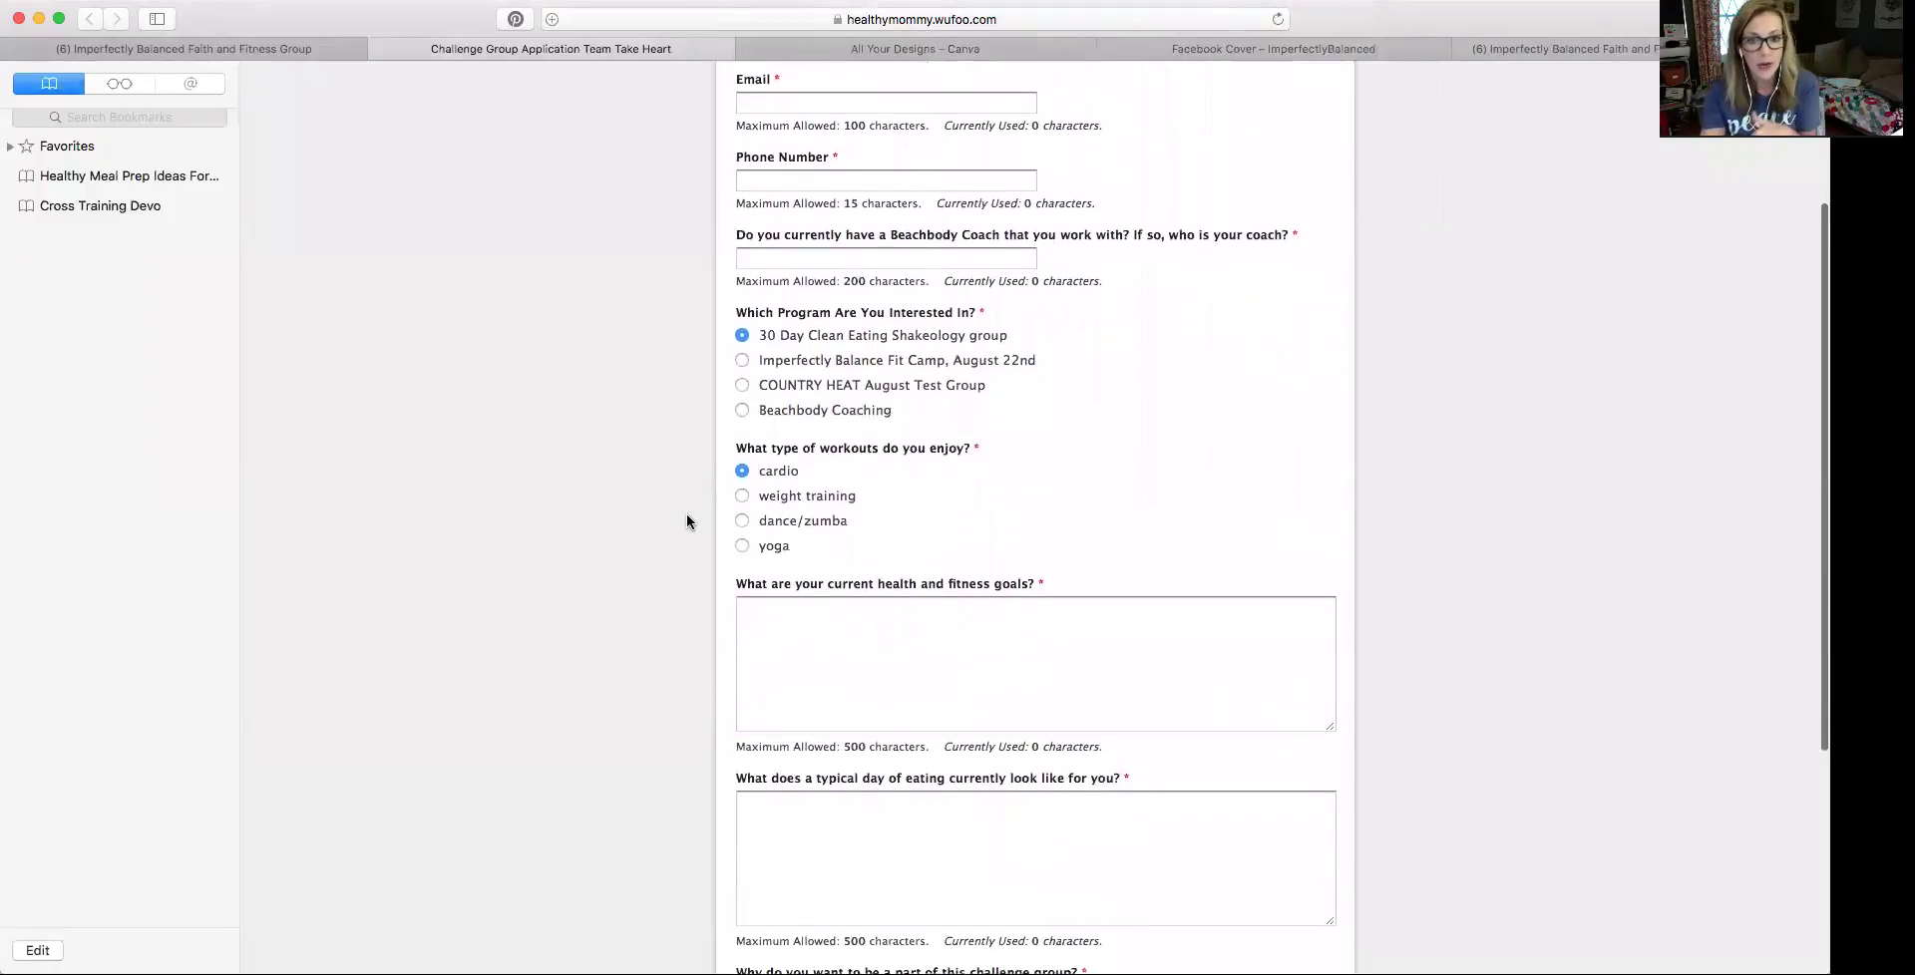
pyautogui.scroll(4, 686, 519)
pyautogui.scroll(1, 687, 520)
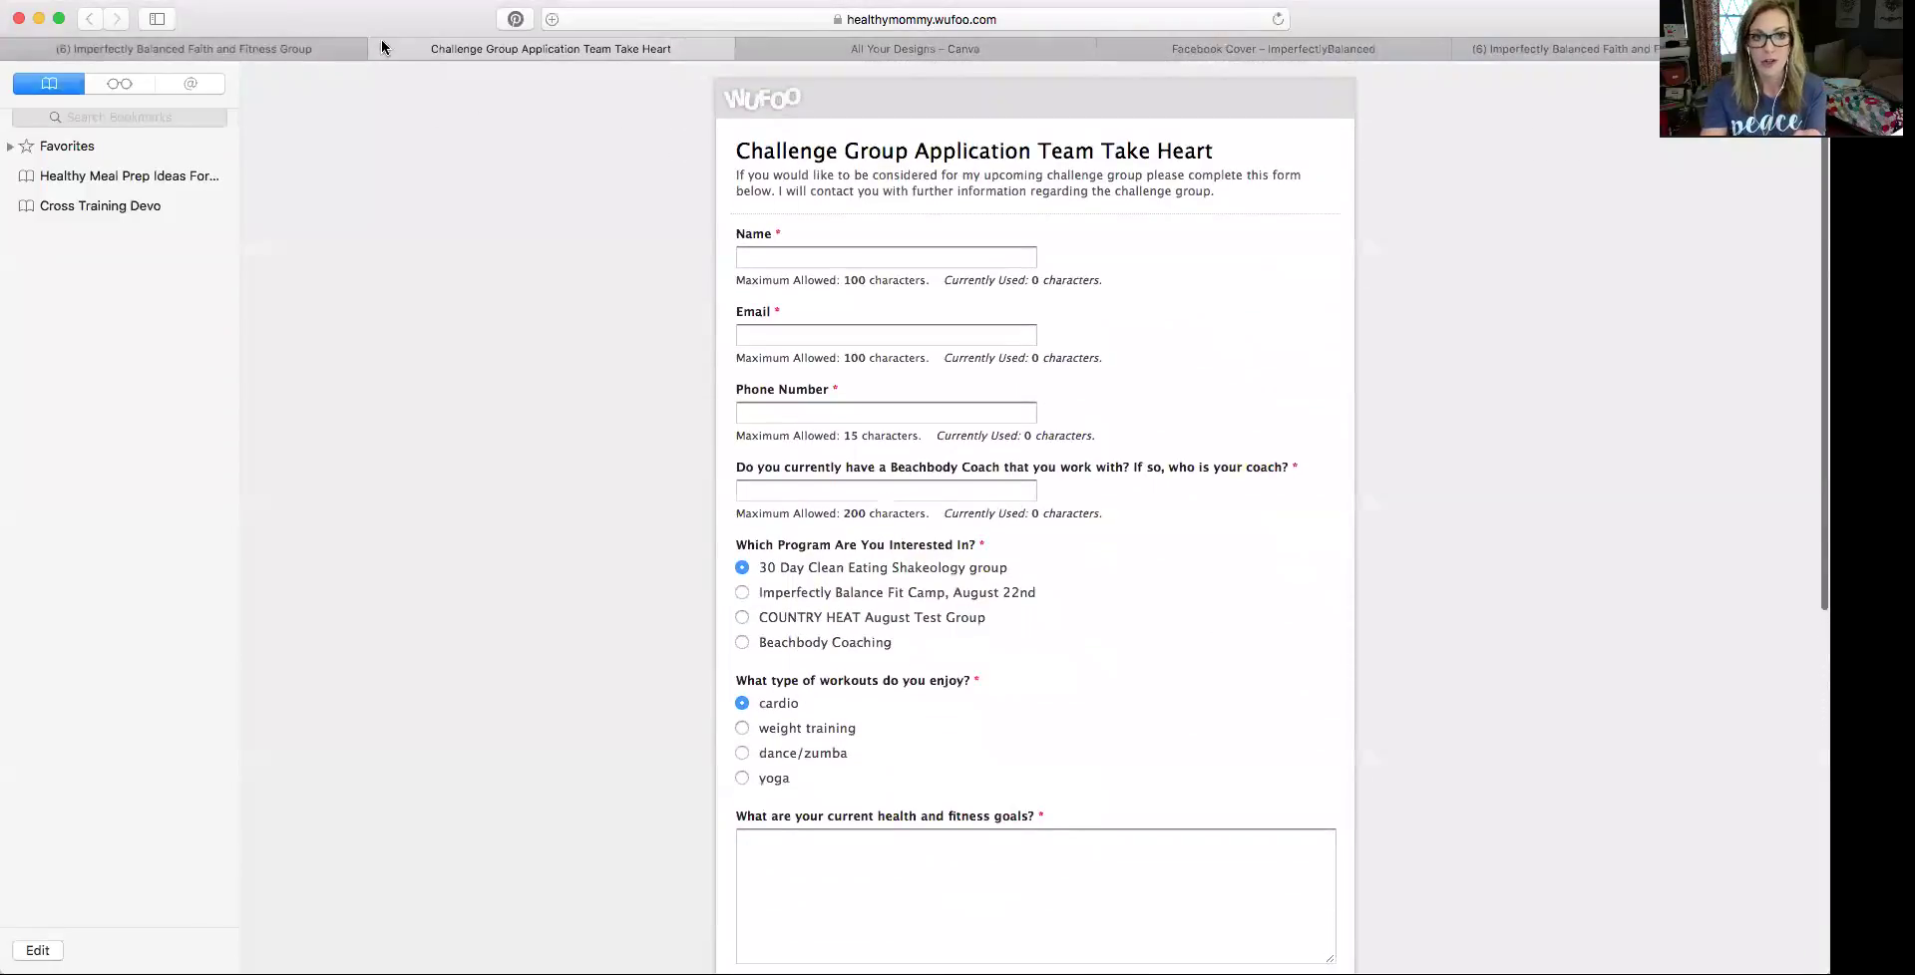
pyautogui.click(379, 49)
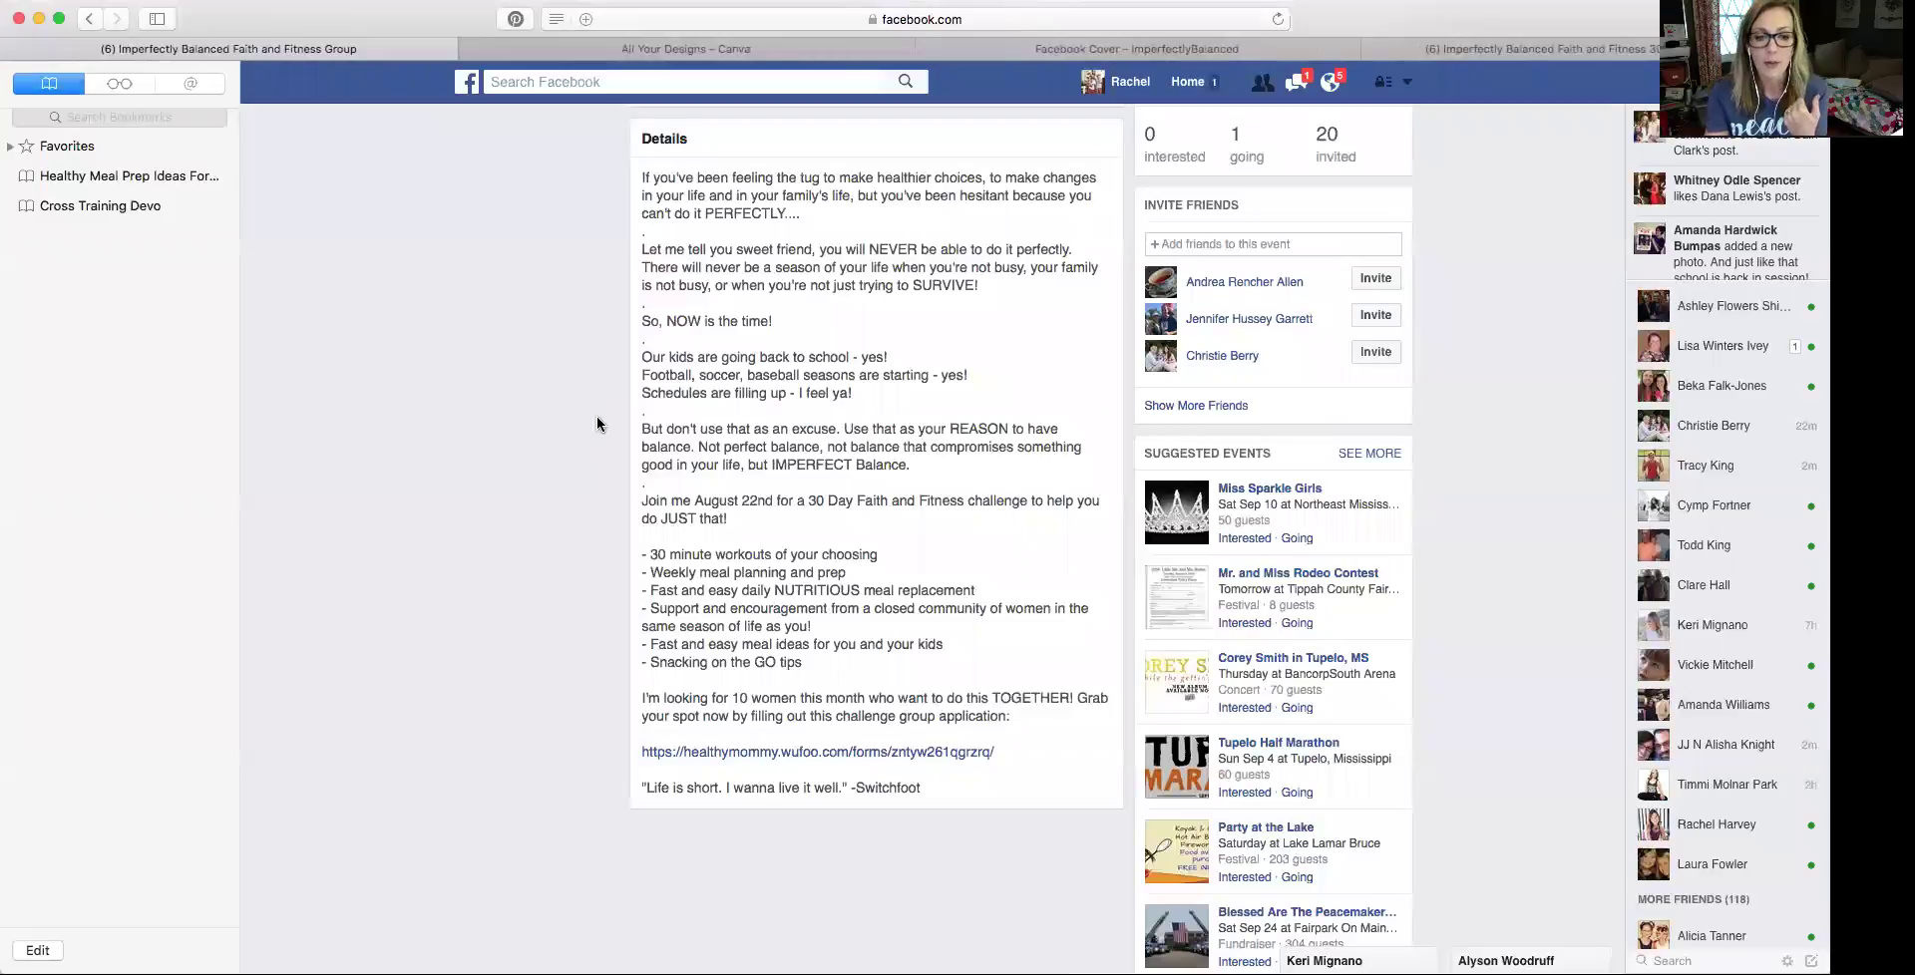
pyautogui.scroll(6, 598, 424)
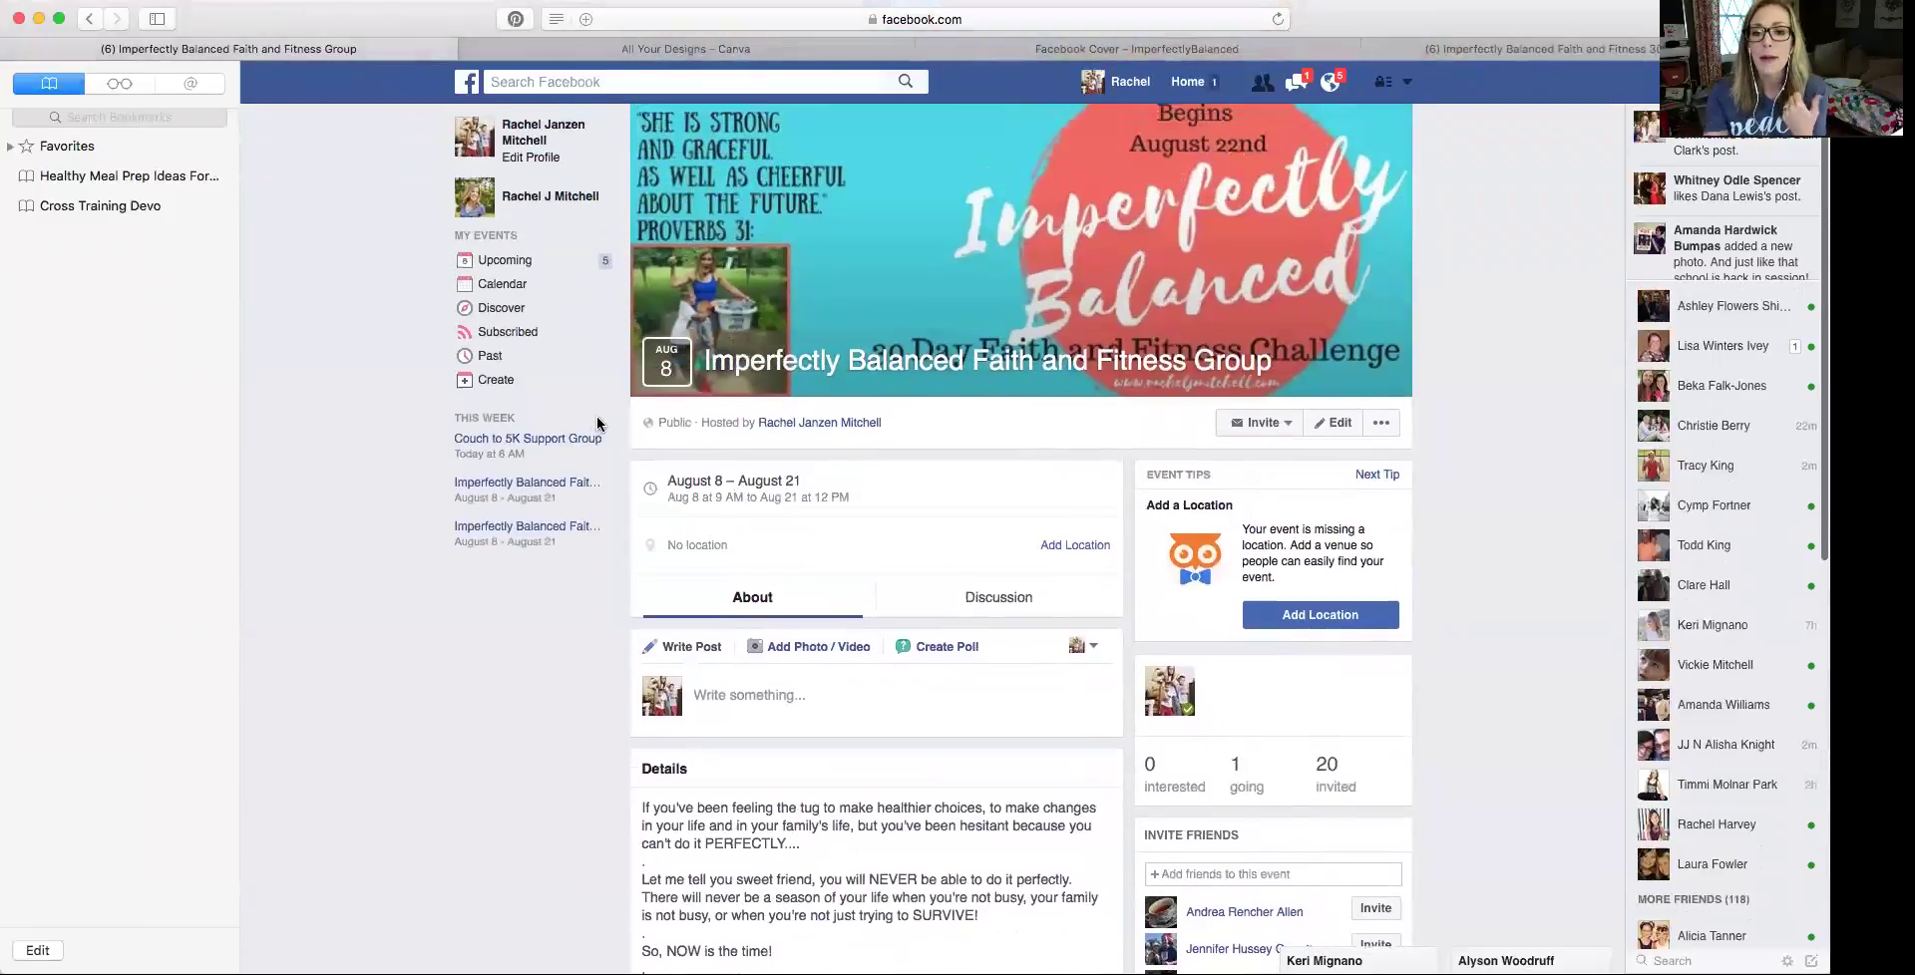